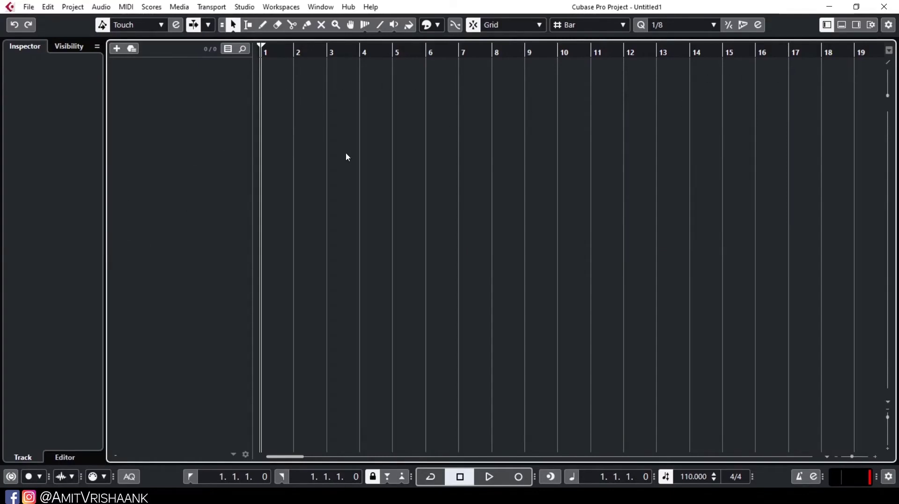
# - Add two mono audio tracks named Vocals, routed to Stereo Out, and select each one in the track list
pyautogui.rightClick(185, 93)
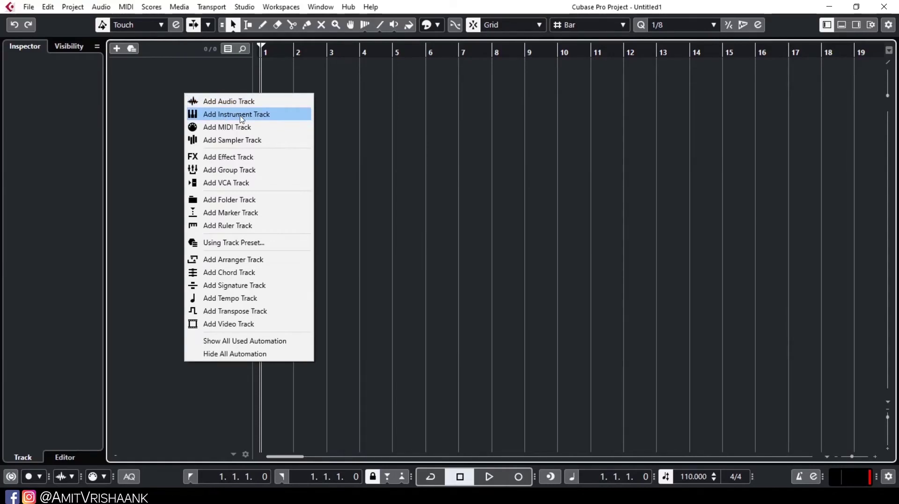
pyautogui.click(232, 102)
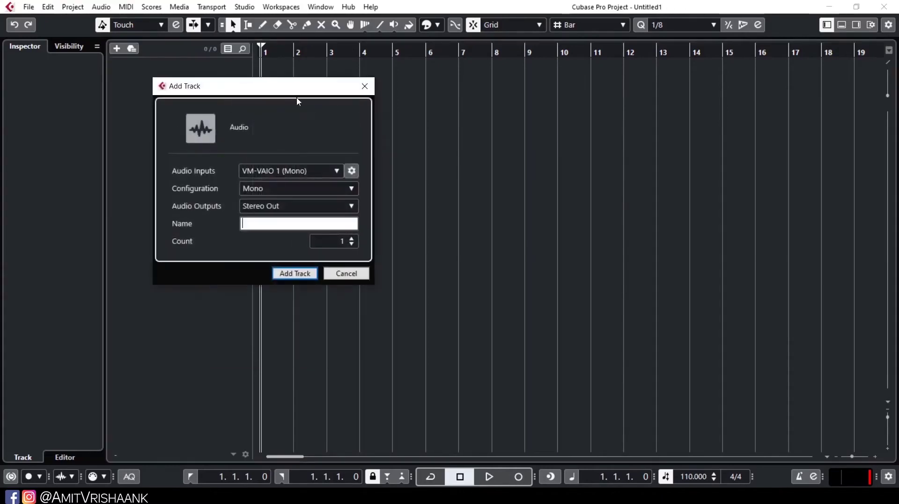
pyautogui.moveTo(299, 86); pyautogui.dragTo(450, 98)
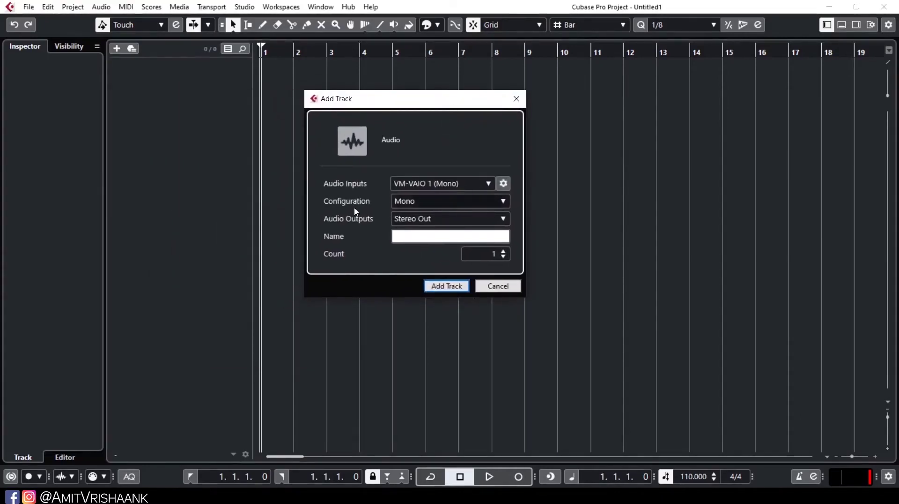
pyautogui.click(446, 203)
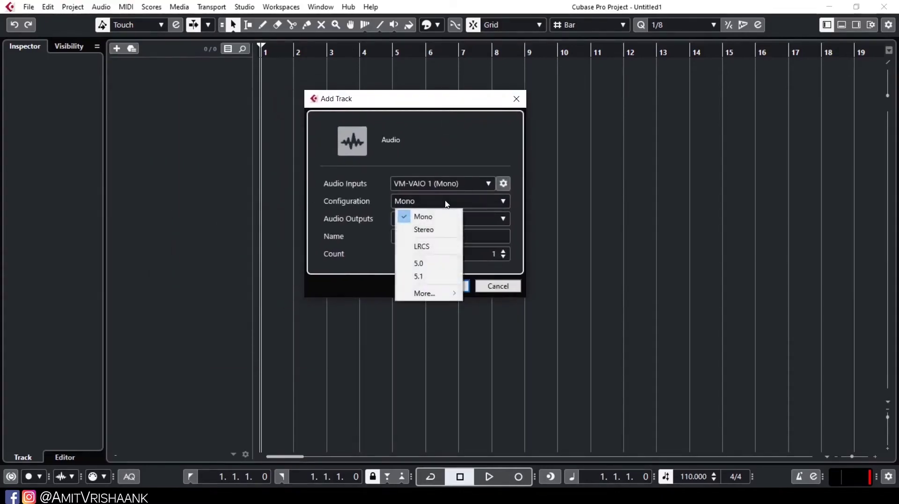
pyautogui.click(423, 218)
pyautogui.click(415, 237)
pyautogui.write('Vocals')
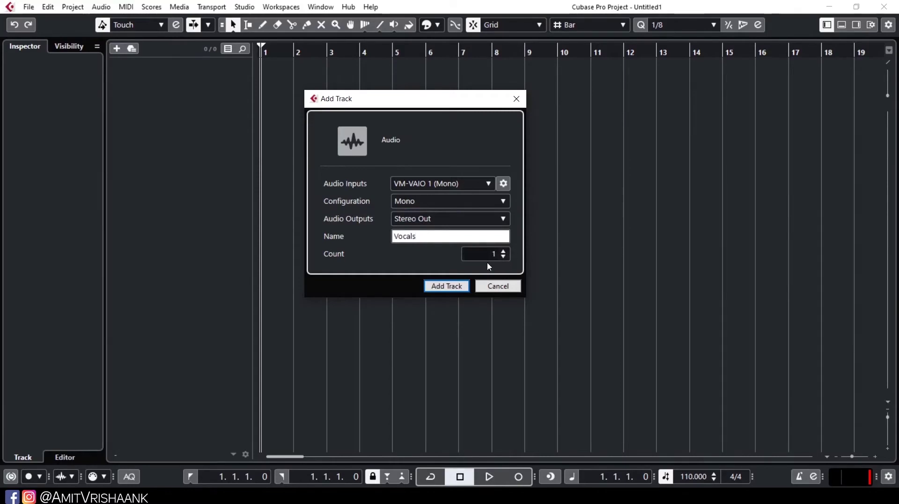
pyautogui.click(504, 251)
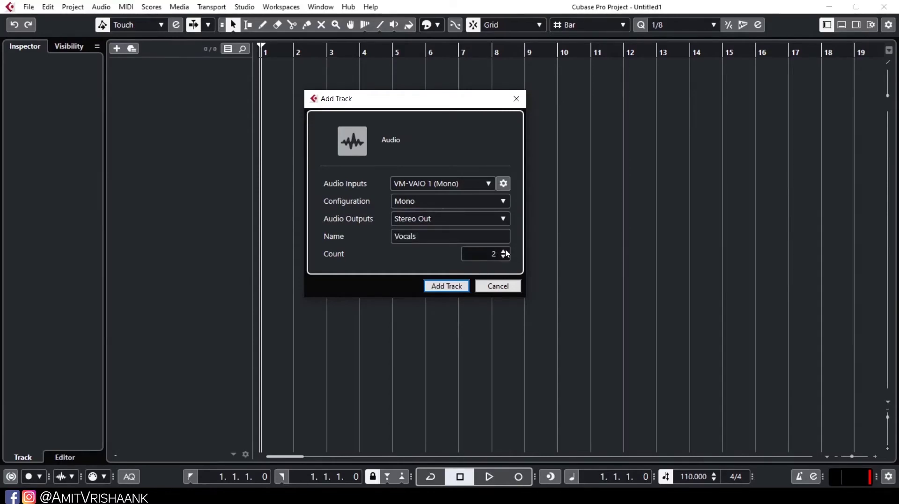
pyautogui.click(456, 287)
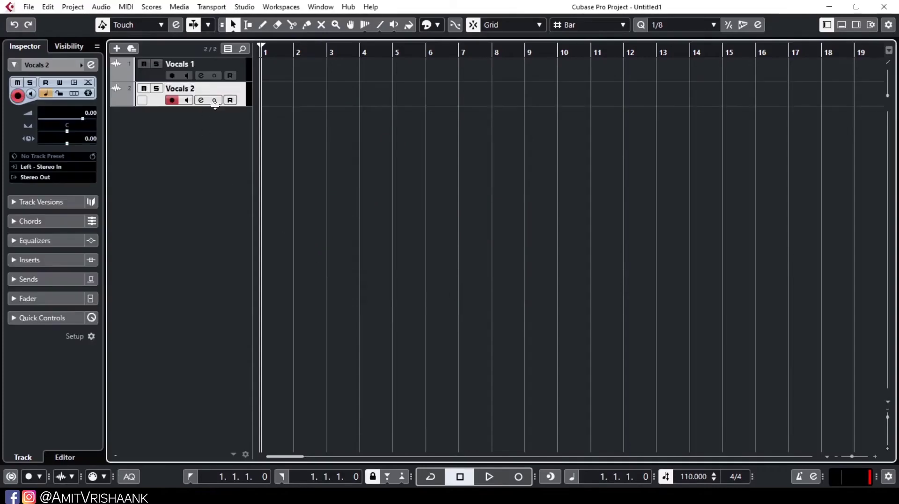
pyautogui.click(242, 72)
pyautogui.click(241, 91)
# - Add one instrument track using Spector with Stereo Out as its output, and close the instrument's window
pyautogui.rightClick(192, 122)
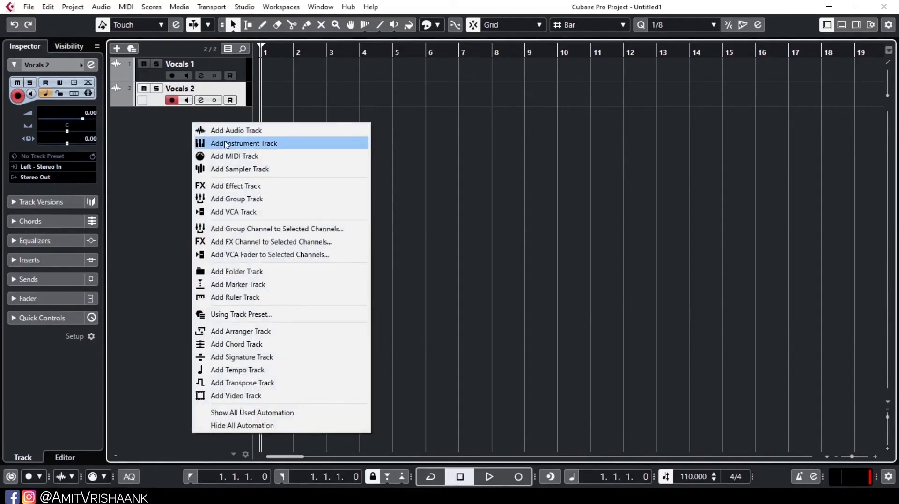
pyautogui.click(226, 143)
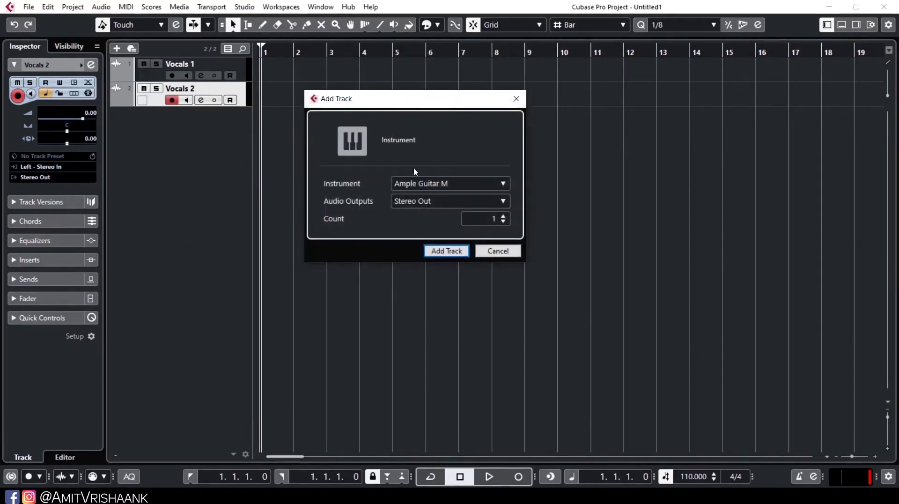
pyautogui.click(442, 186)
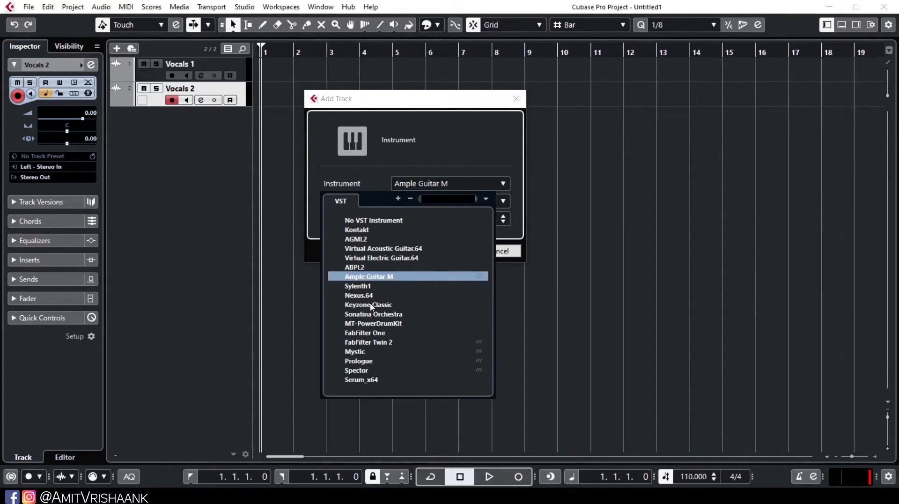
pyautogui.click(355, 371)
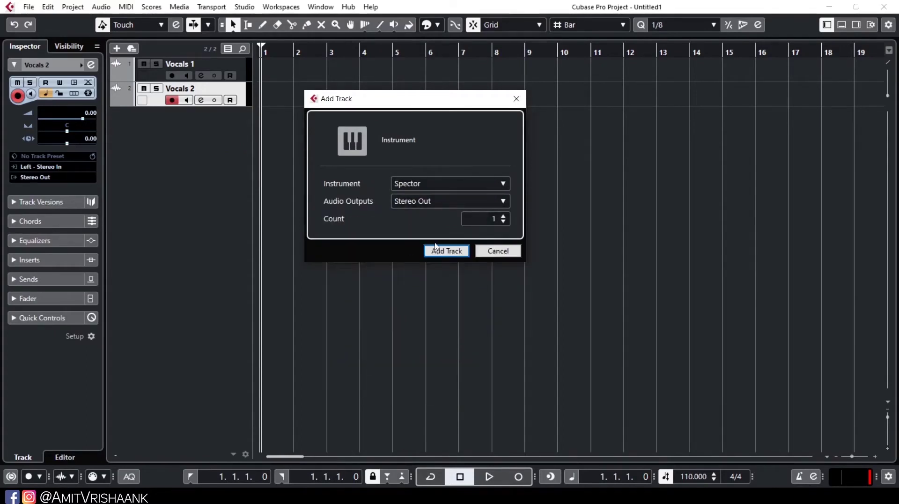
pyautogui.click(445, 252)
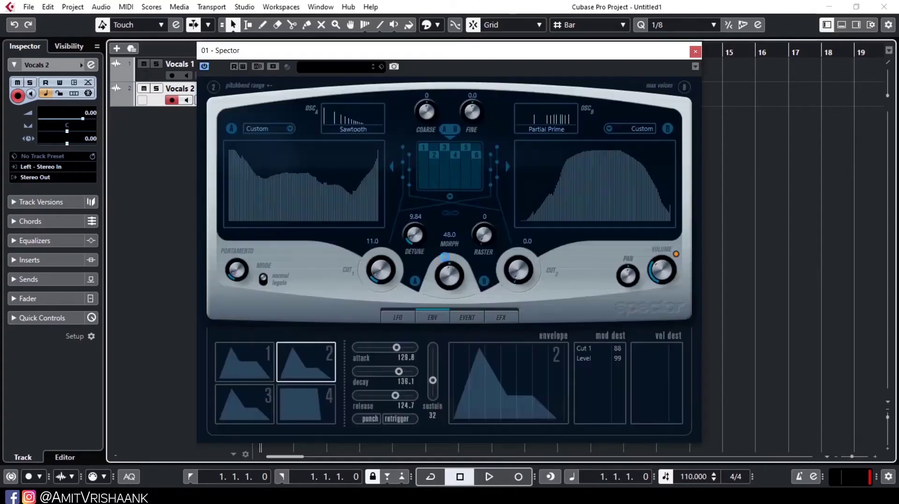
pyautogui.click(696, 51)
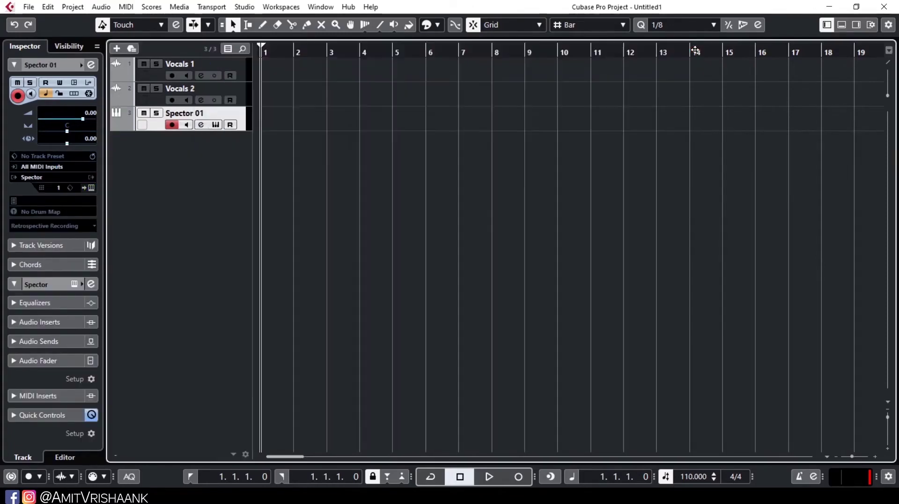
# - Draw an empty three-bar MIDI part on the Spector track, from bar 1 to bar 4
pyautogui.click(262, 25)
pyautogui.moveTo(264, 117); pyautogui.dragTo(370, 116)
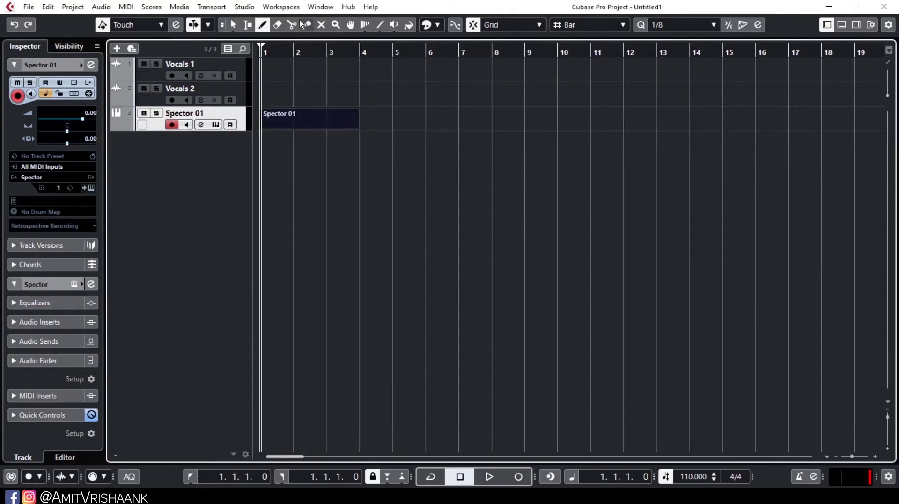
pyautogui.click(232, 25)
# - Open the Spector part in the Key Editor and audition a note on its keyboard, closing the editor when done
pyautogui.doubleClick(297, 109)
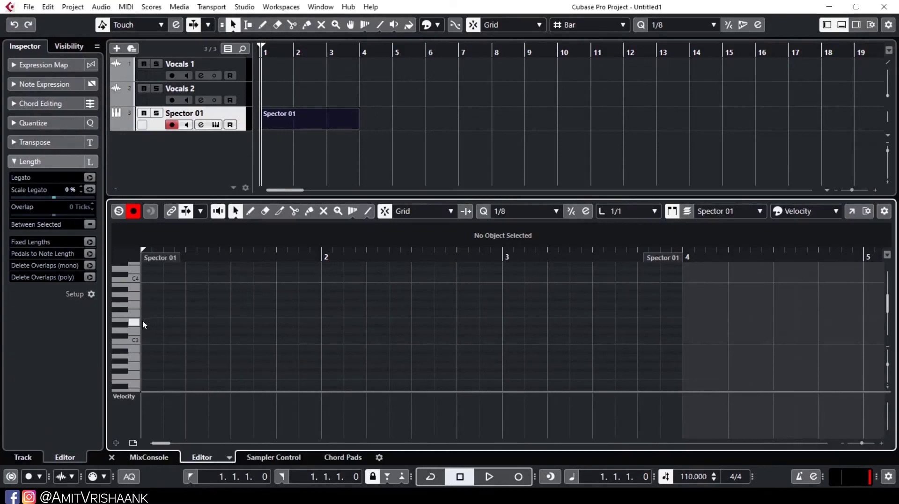
pyautogui.click(139, 317)
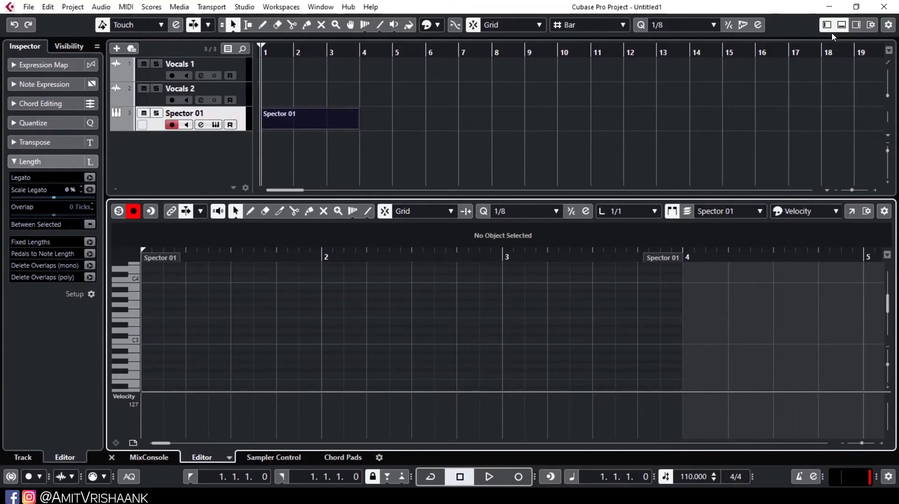
pyautogui.click(842, 24)
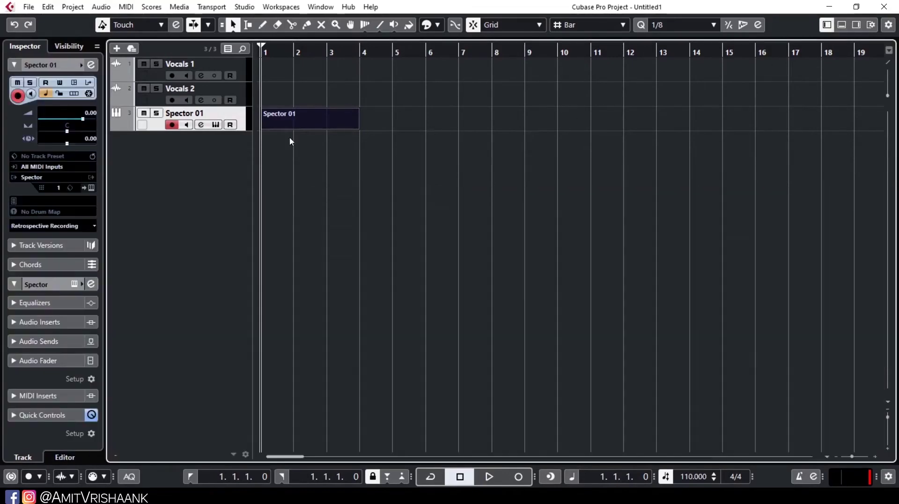
# - Remove the Spector, Vocals 2 and Vocals 1 tracks from the project
pyautogui.rightClick(155, 131)
pyautogui.click(201, 176)
pyautogui.rightClick(165, 107)
pyautogui.click(201, 153)
pyautogui.rightClick(158, 81)
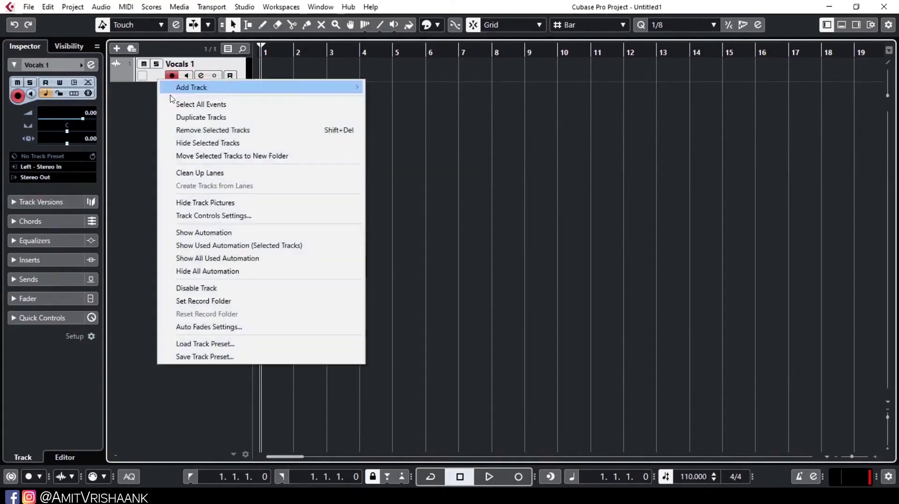
pyautogui.click(188, 130)
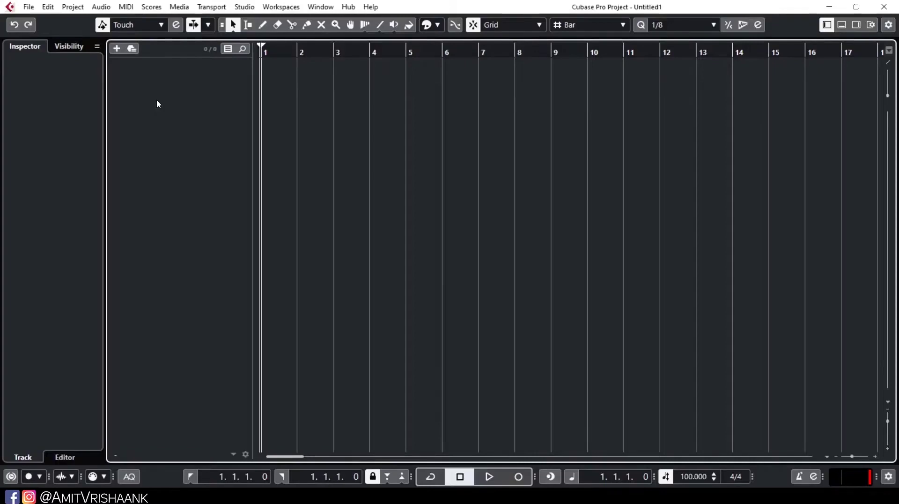
pyautogui.rightClick(157, 100)
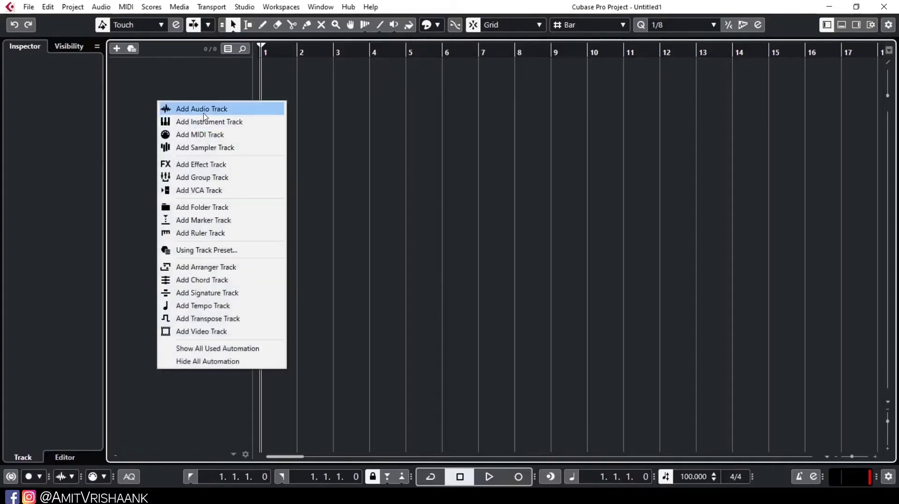
pyautogui.click(182, 92)
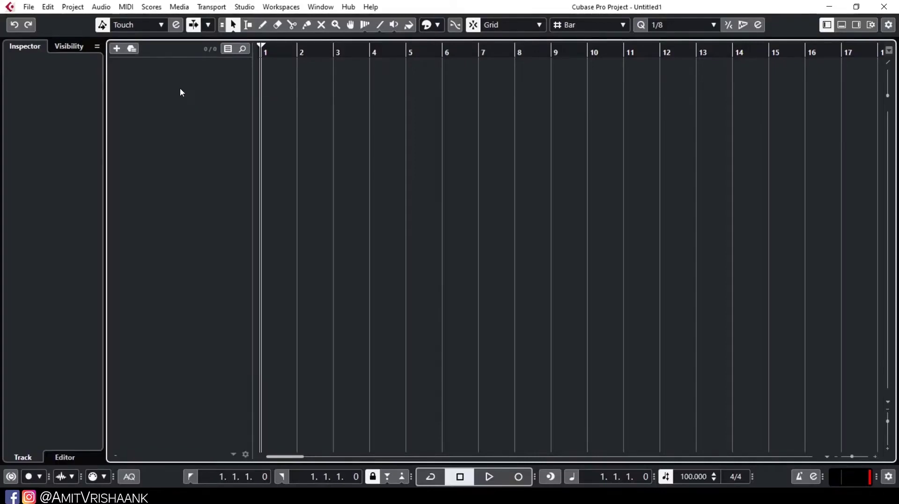
pyautogui.click(116, 48)
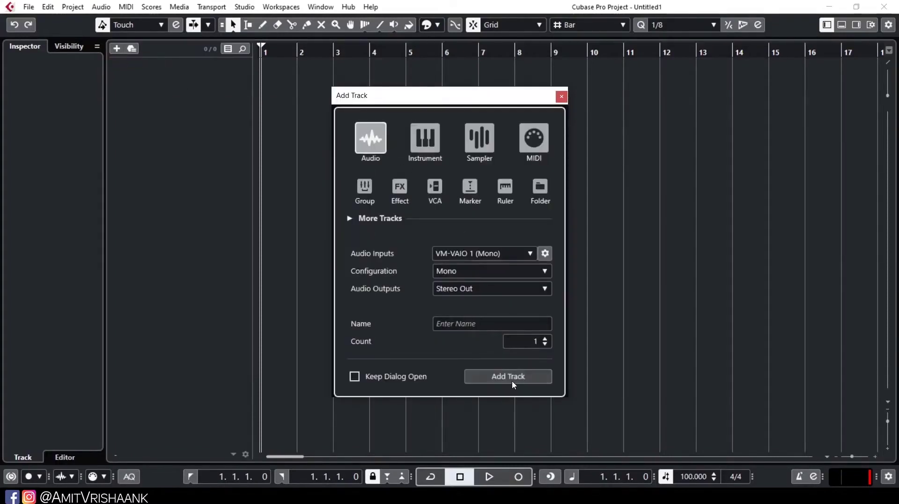
pyautogui.click(561, 97)
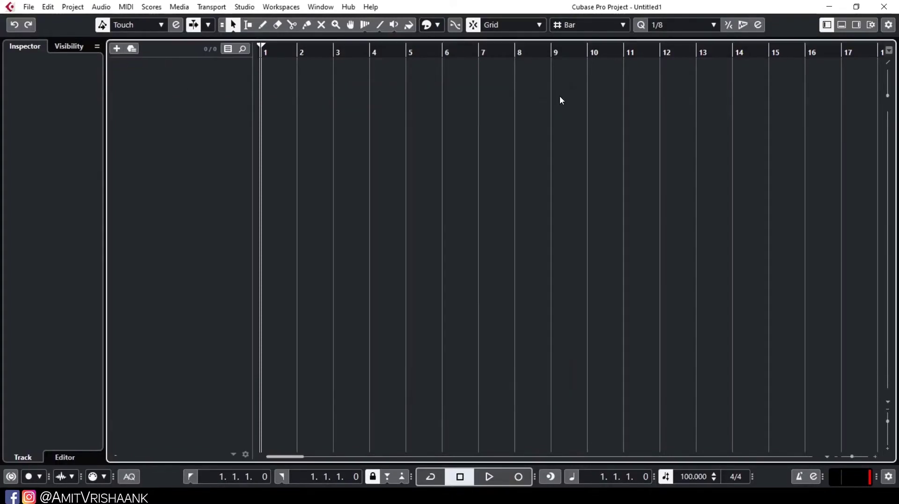
pyautogui.click(72, 7)
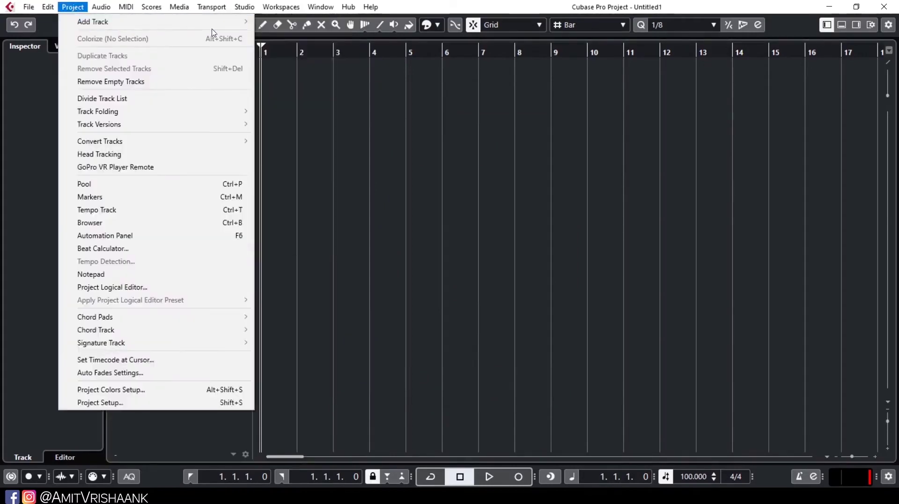
pyautogui.moveTo(211, 21)
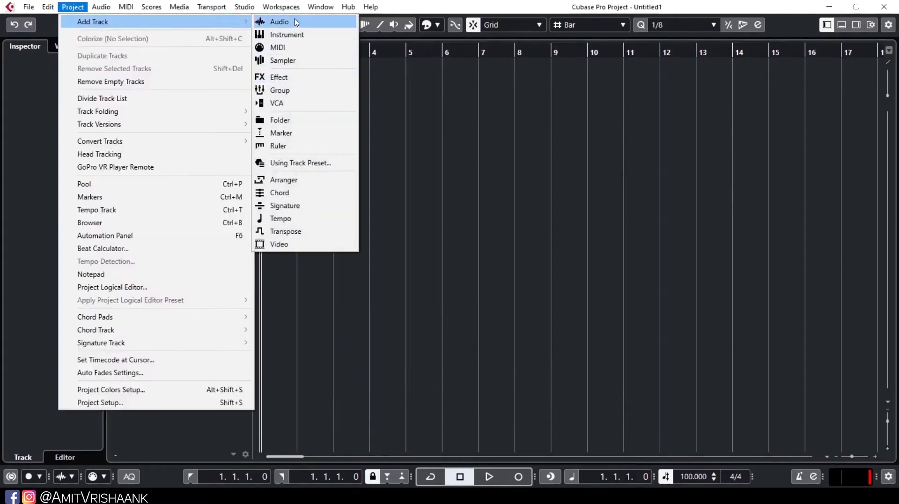
pyautogui.click(281, 22)
pyautogui.click(499, 286)
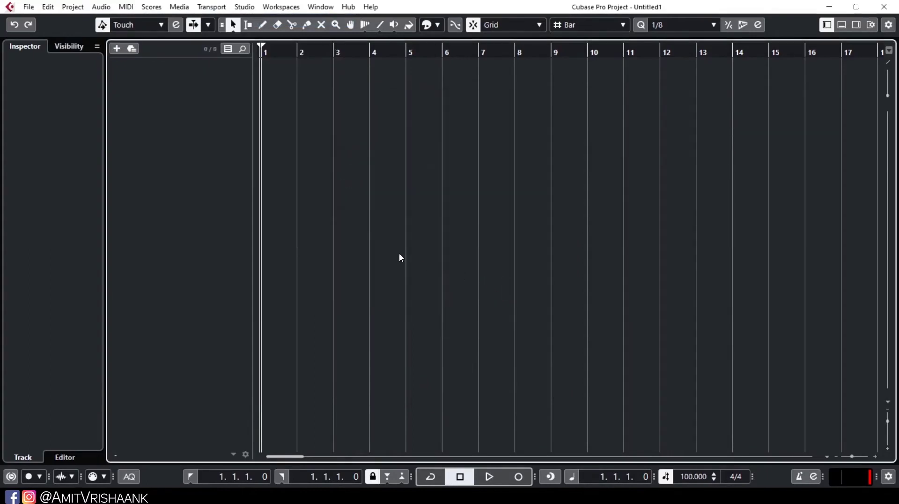
pyautogui.rightClick(187, 114)
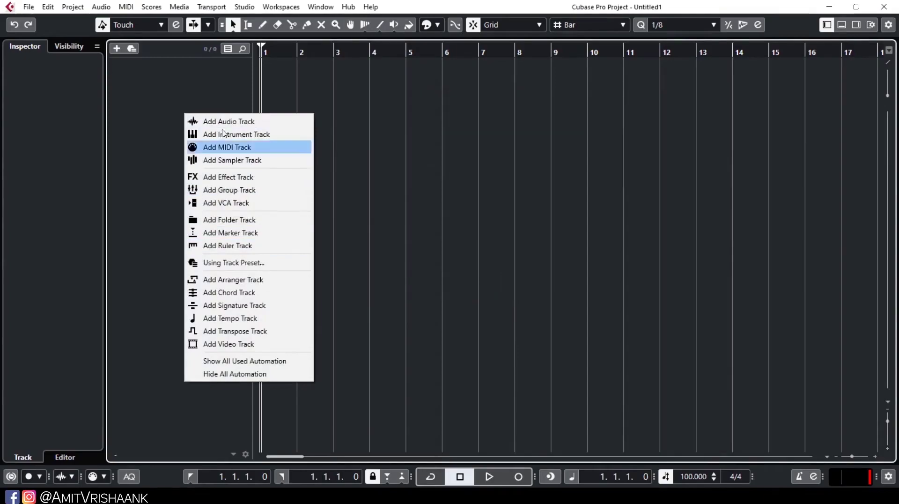
pyautogui.click(158, 125)
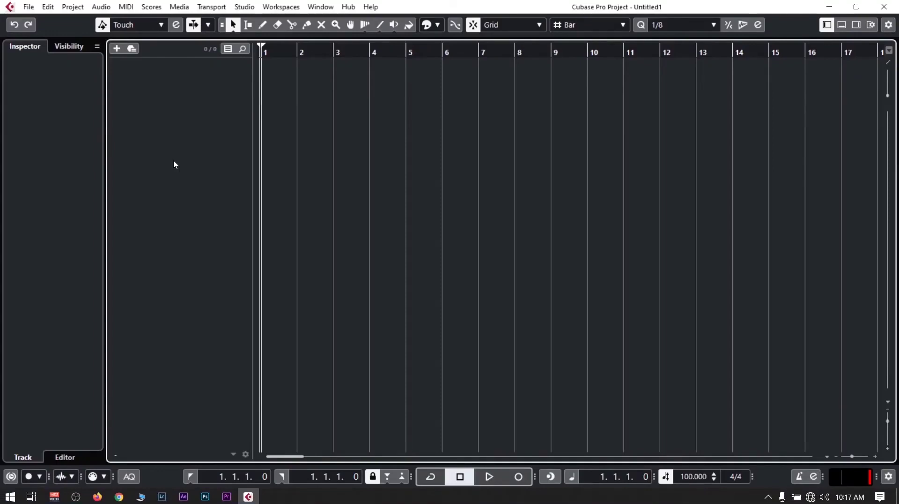
# - Import the Chords audio file from the D: Projects Media folder in File Explorer onto a new track at bar 1
pyautogui.click(11, 496)
pyautogui.click(288, 156)
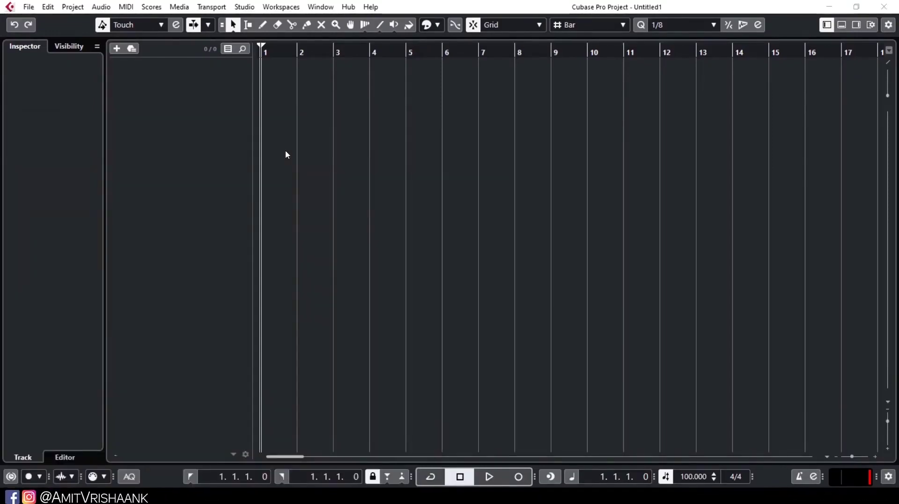
pyautogui.doubleClick(488, 304)
pyautogui.moveTo(419, 225); pyautogui.dragTo(263, 73)
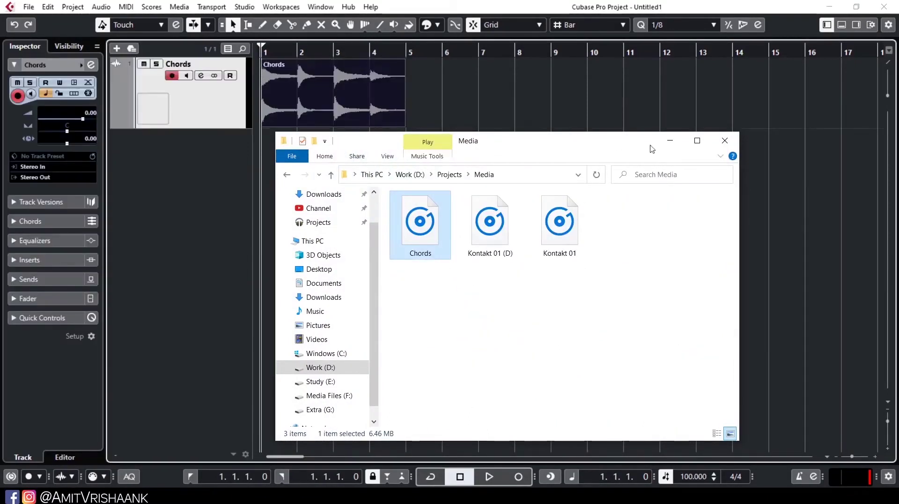
pyautogui.click(724, 140)
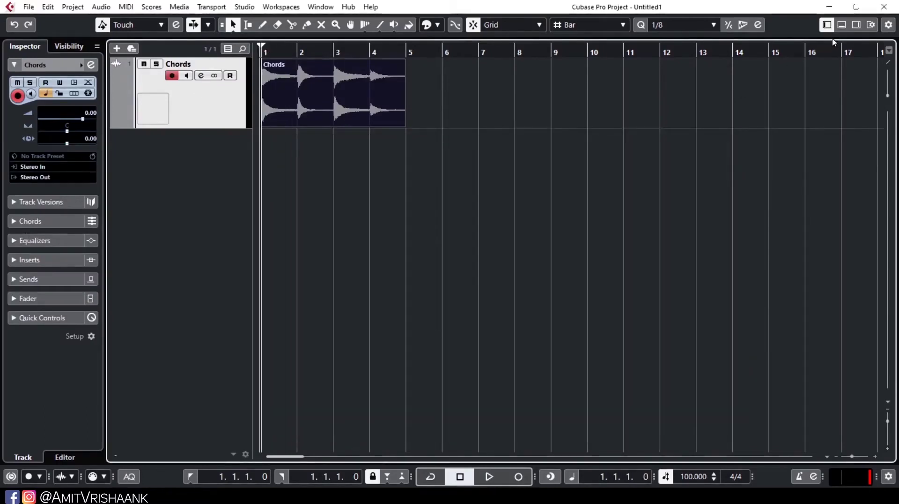
# - Browse to the Media folder inside Projects on drive D using the Media rack's File Browser
pyautogui.click(856, 25)
pyautogui.click(813, 45)
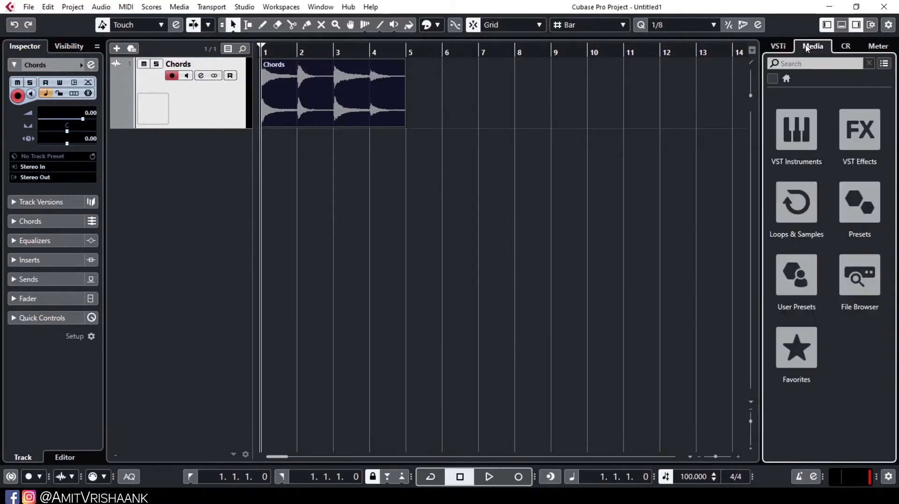
pyautogui.click(867, 274)
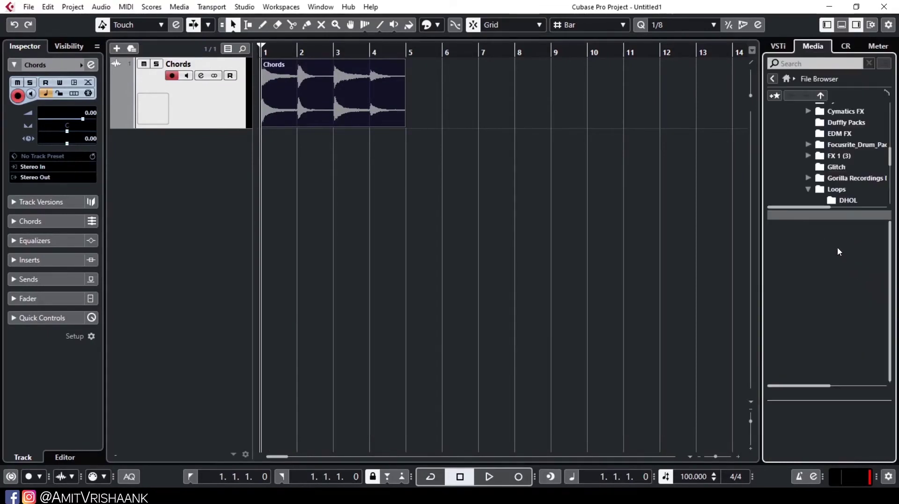
pyautogui.scroll(6, 819, 175)
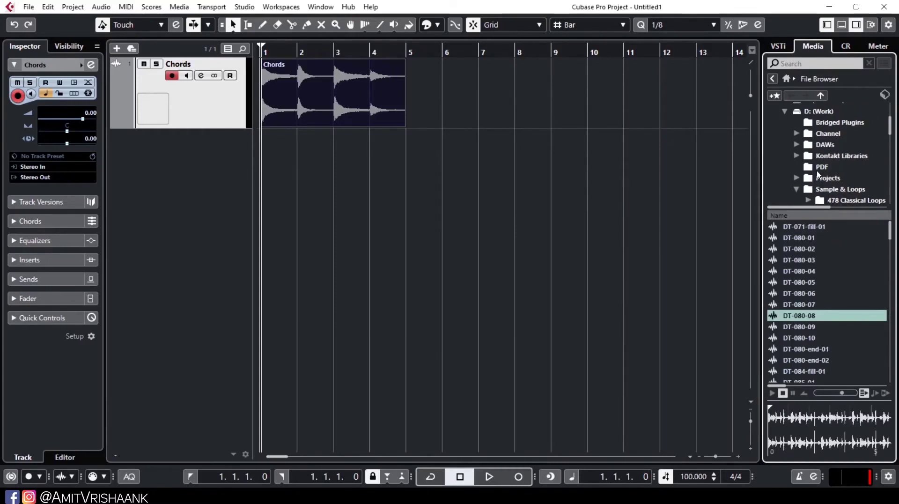
pyautogui.click(796, 178)
pyautogui.scroll(-3, 838, 171)
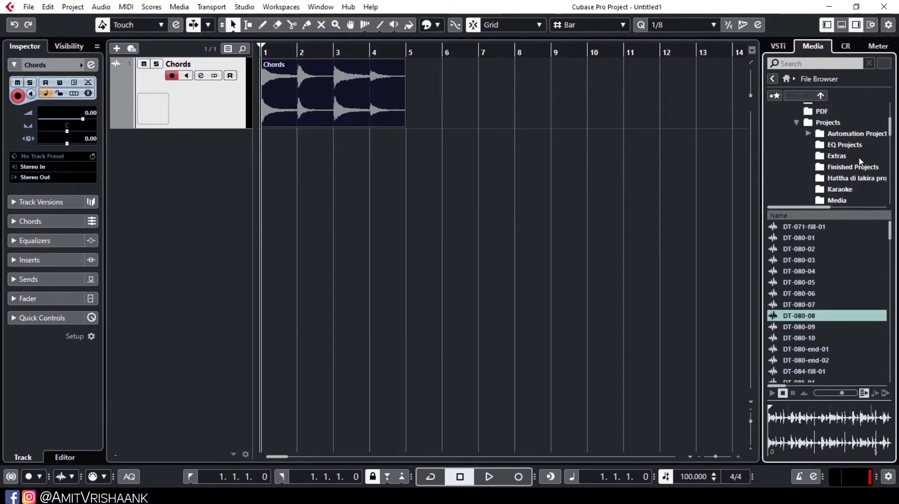
pyautogui.scroll(-1, 844, 170)
pyautogui.click(838, 167)
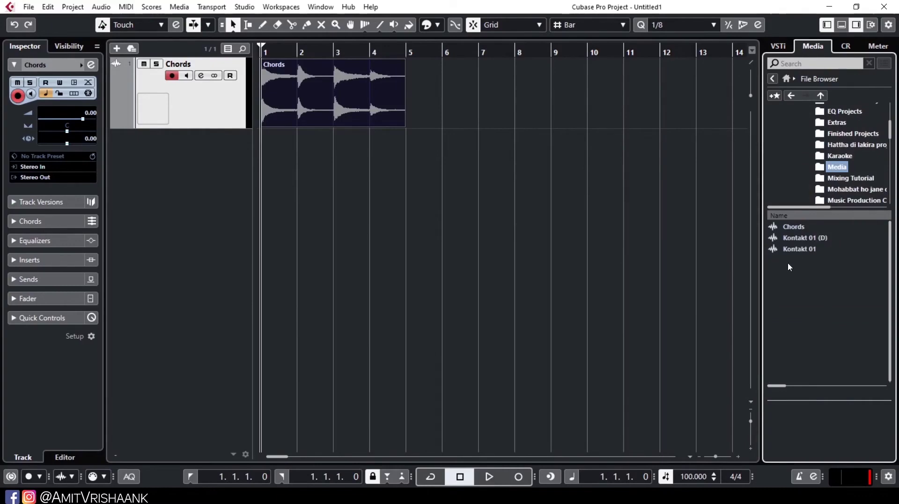
# - Audition Kontakt 01 (D) and import it onto a new track at bar 1 below Chords, hiding the Media rack when done
pyautogui.click(797, 239)
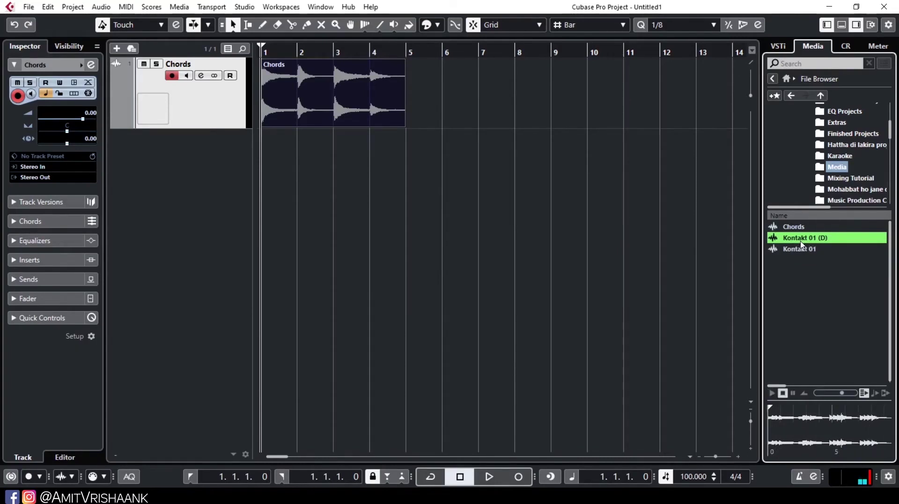
pyautogui.moveTo(834, 265); pyautogui.dragTo(263, 154)
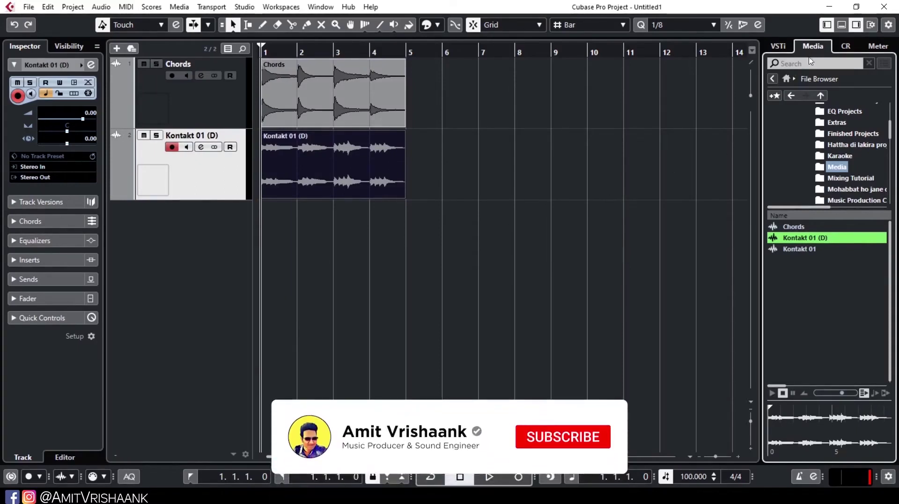
pyautogui.hotkey('ctrl', 'alt', 'r')
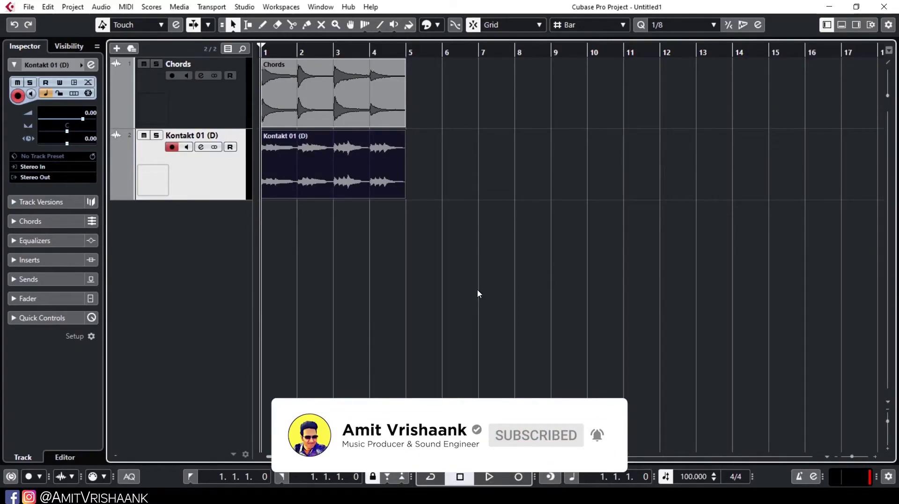
# - Open the project's Pool and expand its Audio folder
pyautogui.click(179, 6)
pyautogui.click(223, 22)
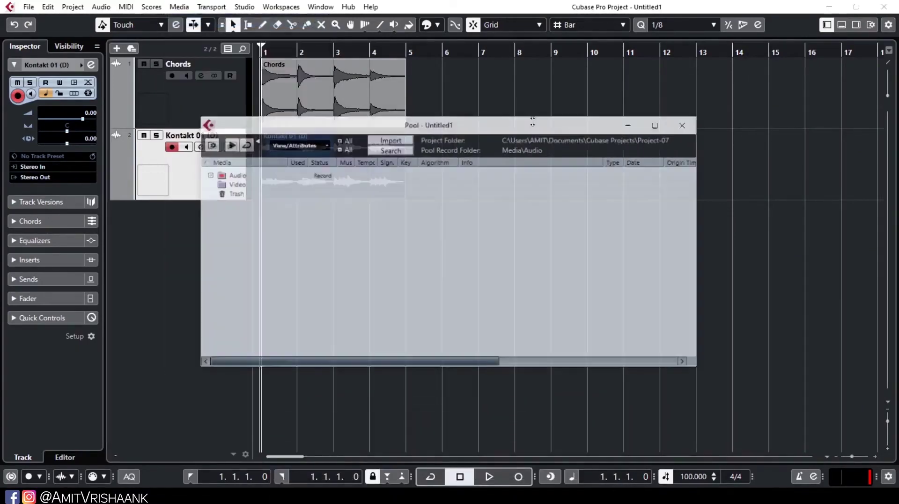
pyautogui.moveTo(463, 131); pyautogui.dragTo(488, 127)
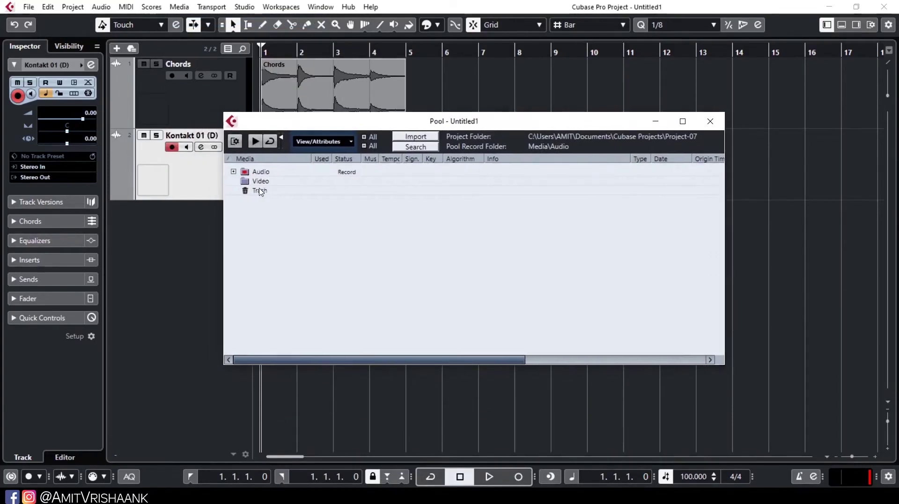
pyautogui.click(233, 171)
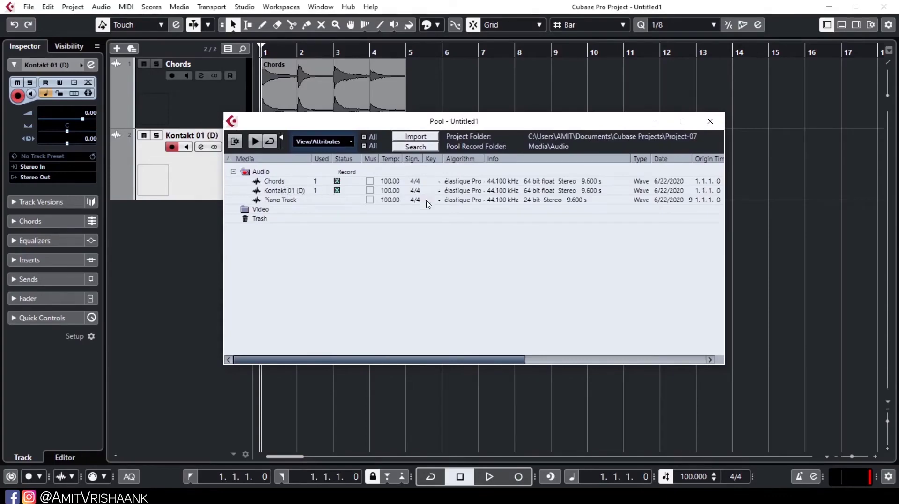
# - Import the Kontakt 01 audio file from the D: Projects Media folder into the Pool
pyautogui.click(413, 139)
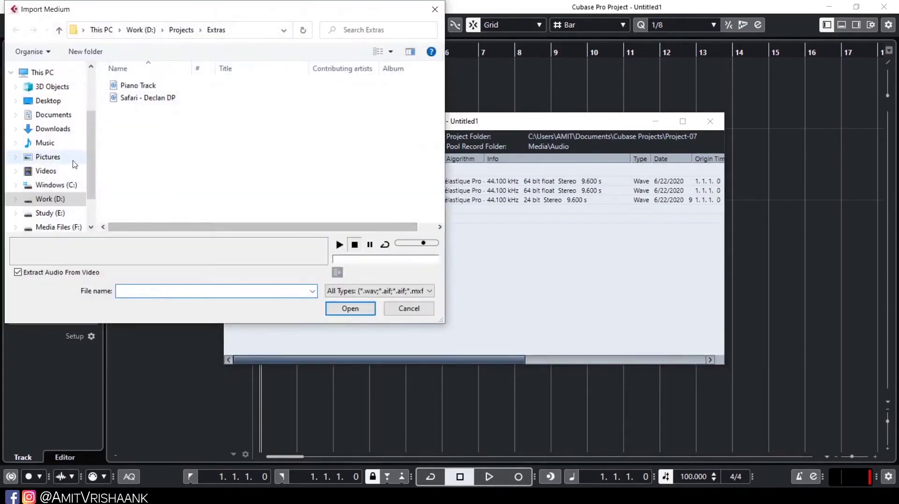
pyautogui.scroll(1, 61, 141)
pyautogui.click(56, 100)
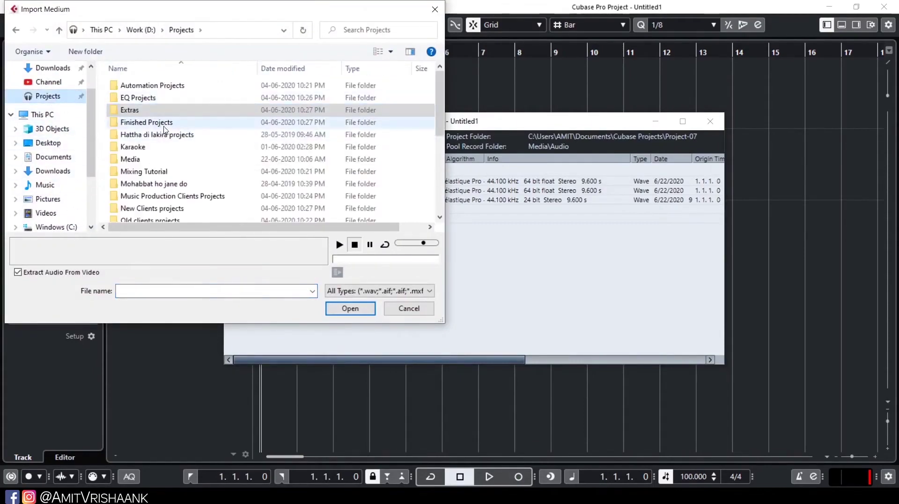
pyautogui.scroll(-2, 155, 125)
pyautogui.doubleClick(130, 92)
pyautogui.click(136, 105)
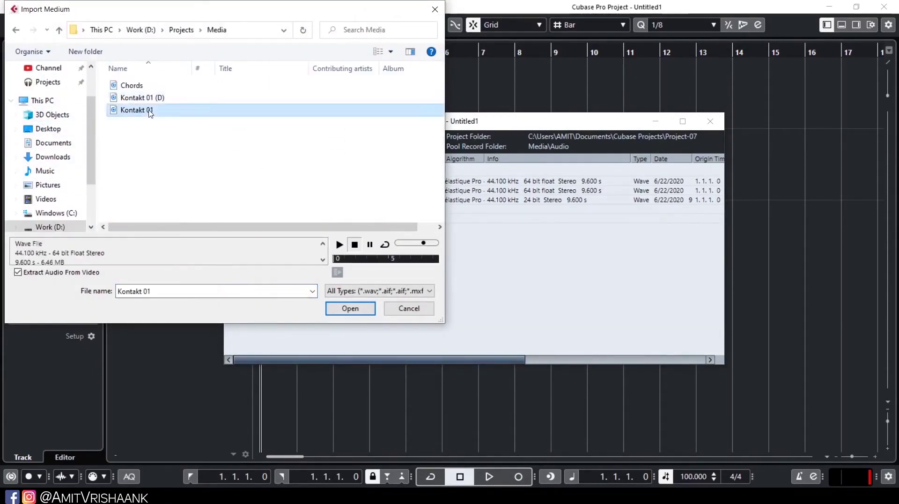
pyautogui.click(351, 309)
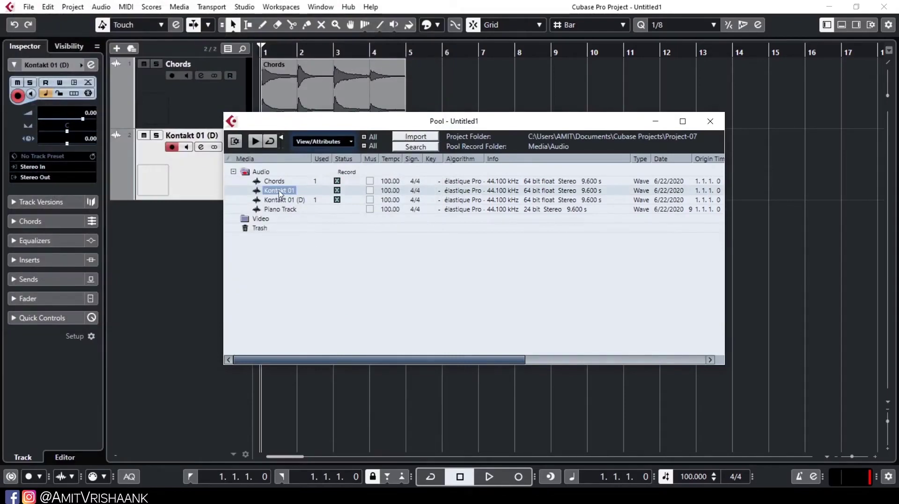
# - Insert Kontakt 01 from the Pool onto a new track at bar 1, below the Kontakt 01 (D) track
pyautogui.moveTo(346, 136); pyautogui.dragTo(395, 237)
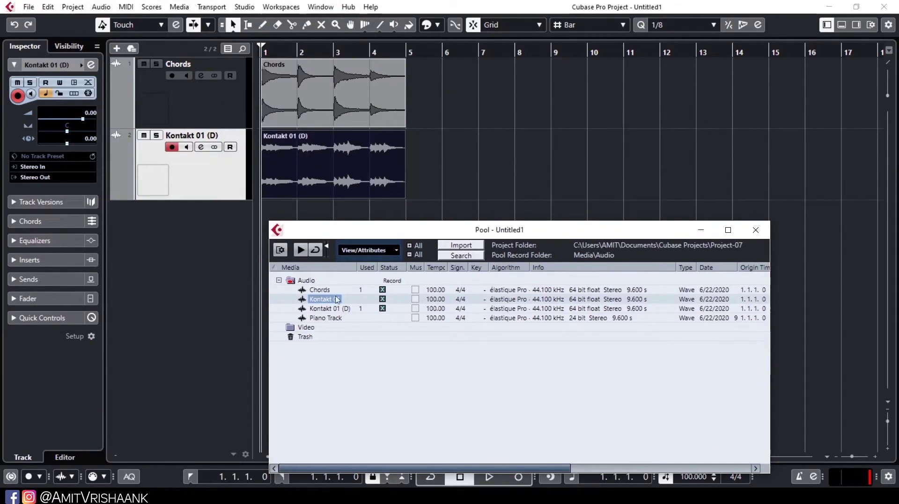
pyautogui.moveTo(466, 231); pyautogui.dragTo(458, 178)
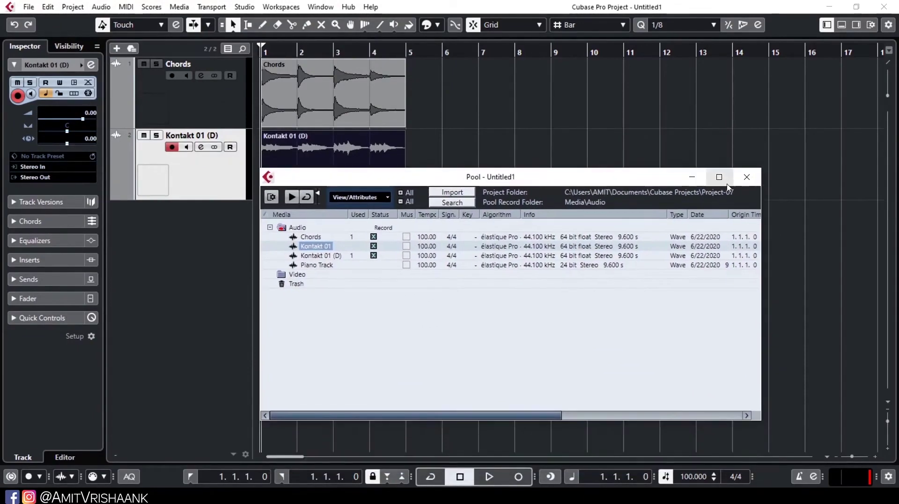
pyautogui.click(748, 177)
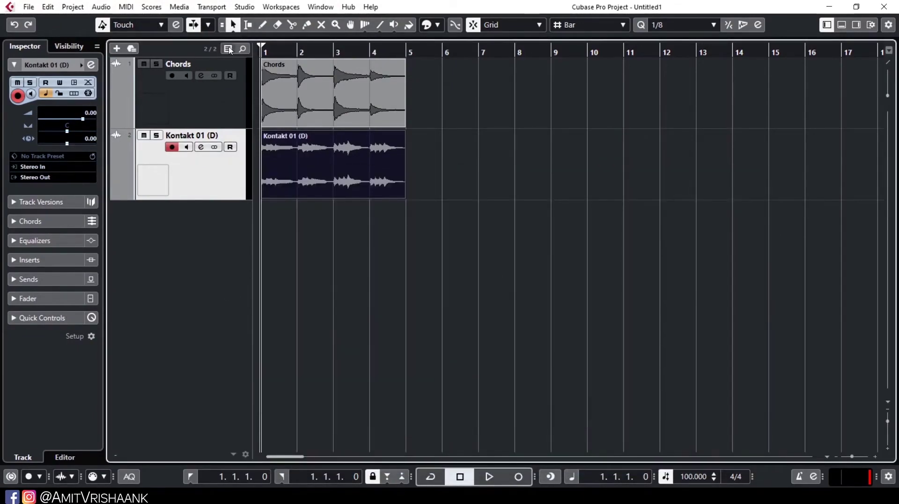
pyautogui.click(179, 6)
pyautogui.click(211, 22)
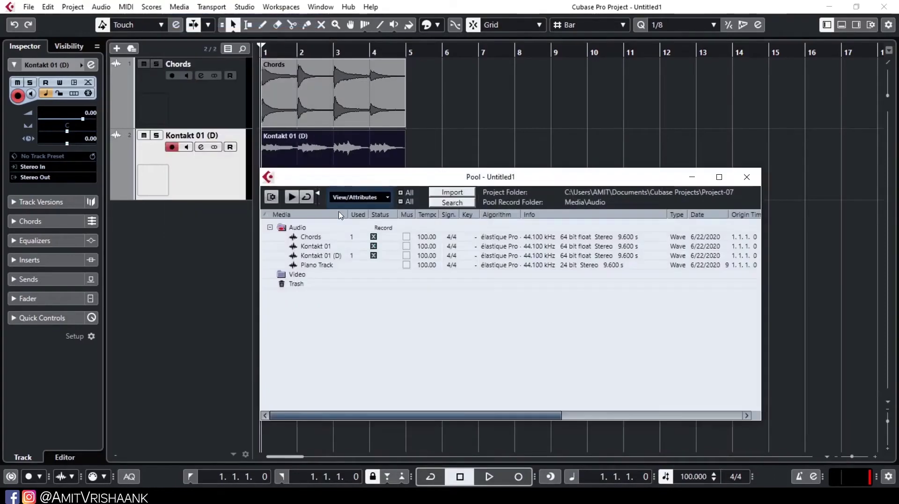
pyautogui.moveTo(347, 206); pyautogui.dragTo(353, 250)
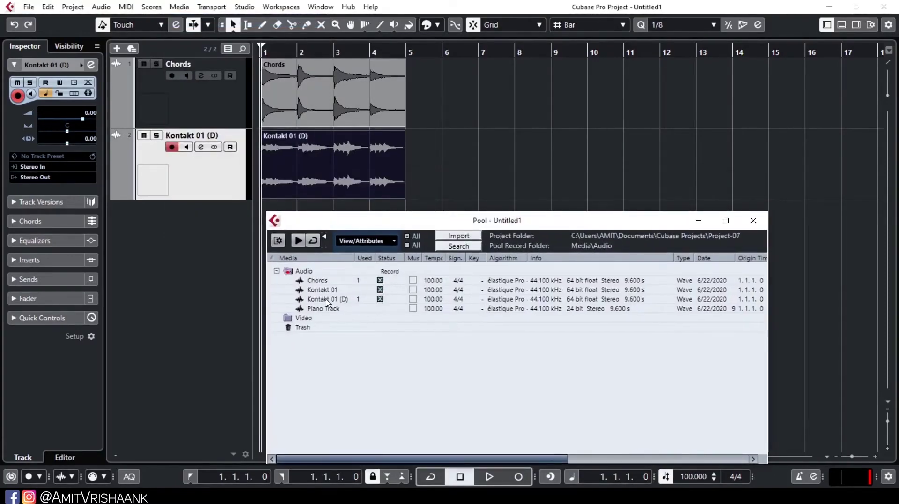
pyautogui.moveTo(321, 293); pyautogui.dragTo(268, 201)
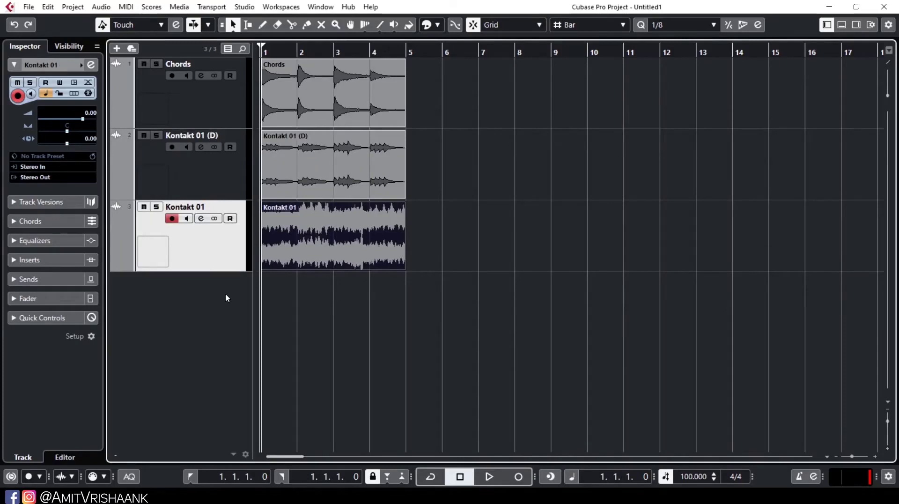
# - Remove the Chords track from the project
pyautogui.click(199, 111)
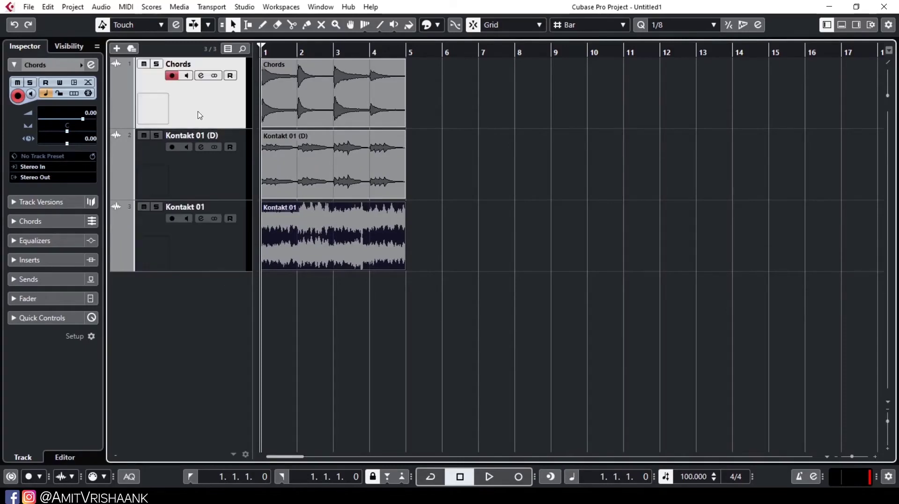
pyautogui.rightClick(200, 112)
pyautogui.click(233, 162)
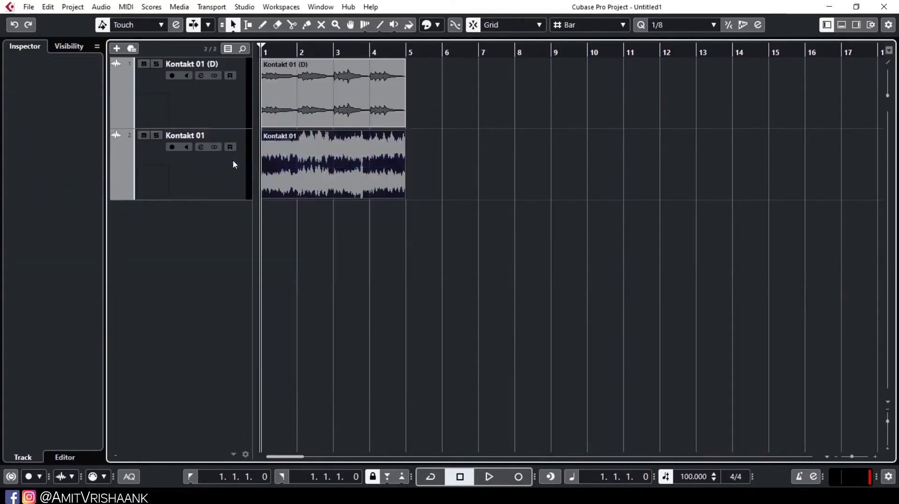
# - Insert Chords from the Pool onto a new track at bar 1, below the Kontakt 01 track
pyautogui.click(179, 7)
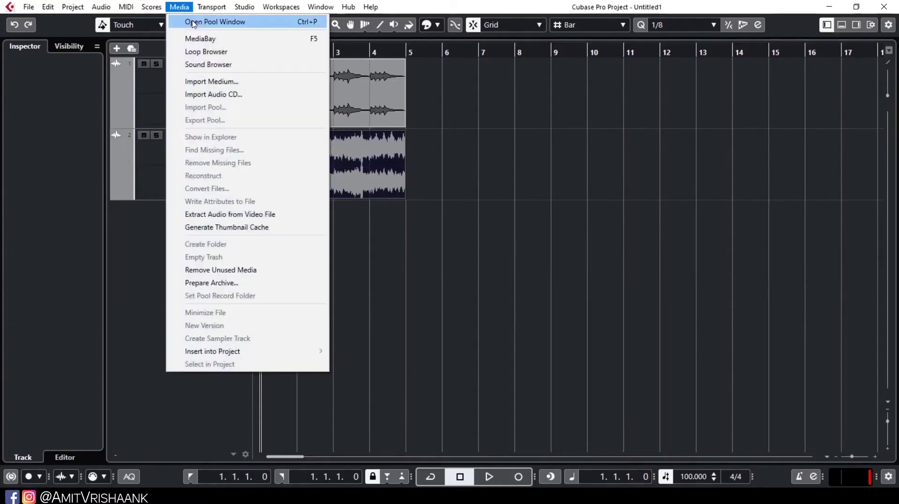
pyautogui.click(194, 22)
pyautogui.click(318, 281)
pyautogui.moveTo(318, 283); pyautogui.dragTo(273, 204)
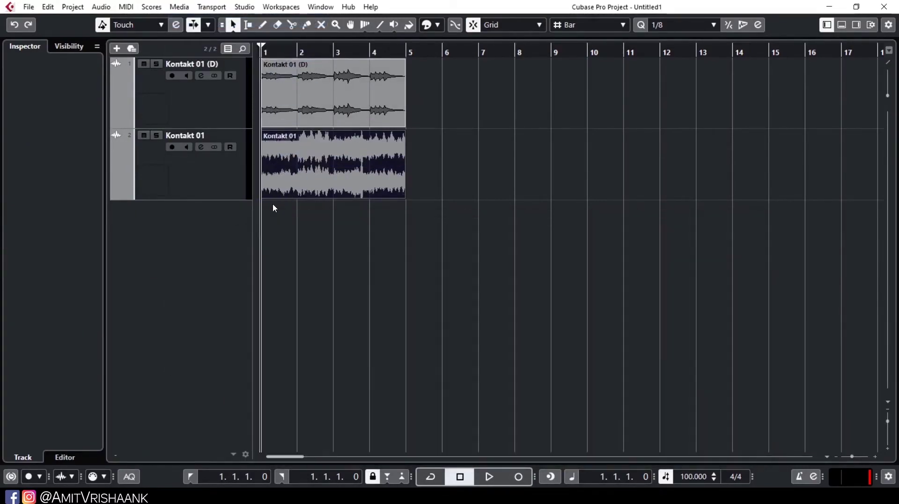
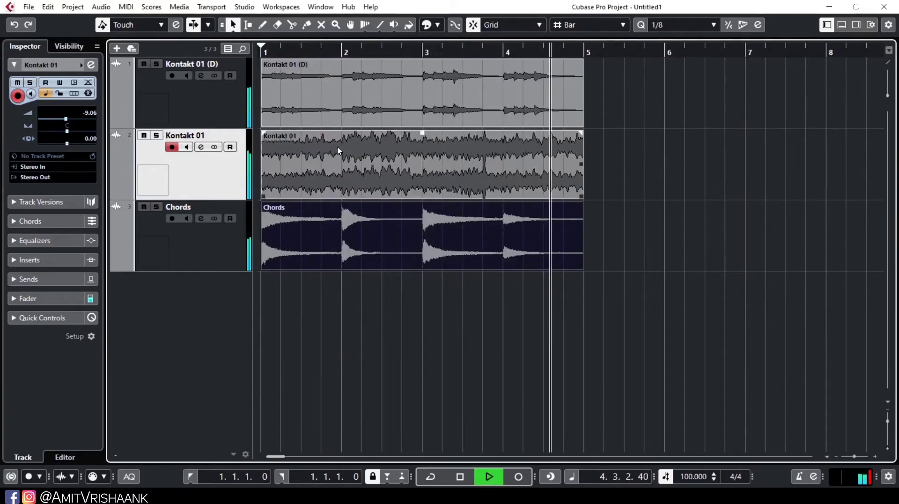
# - Stop playback and return the project cursor to the start of bar 1
pyautogui.press('space')
pyautogui.click(581, 104)
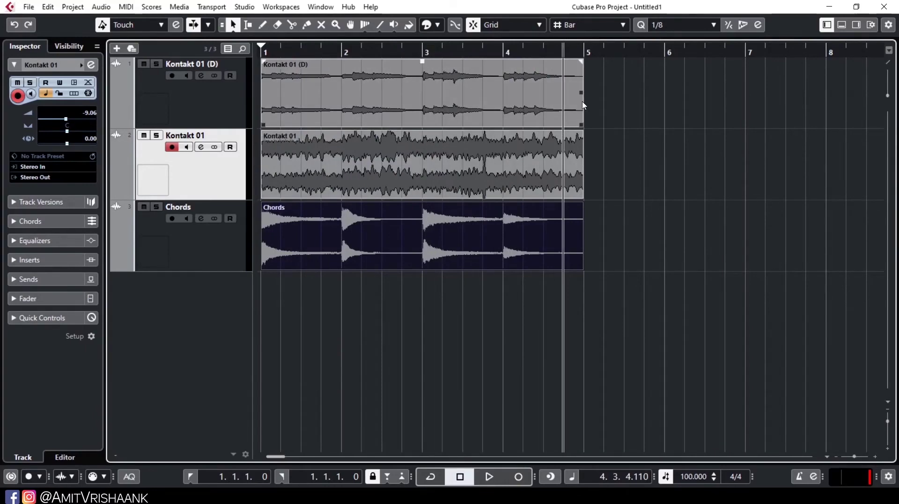
pyautogui.press('Home')
pyautogui.press('h')
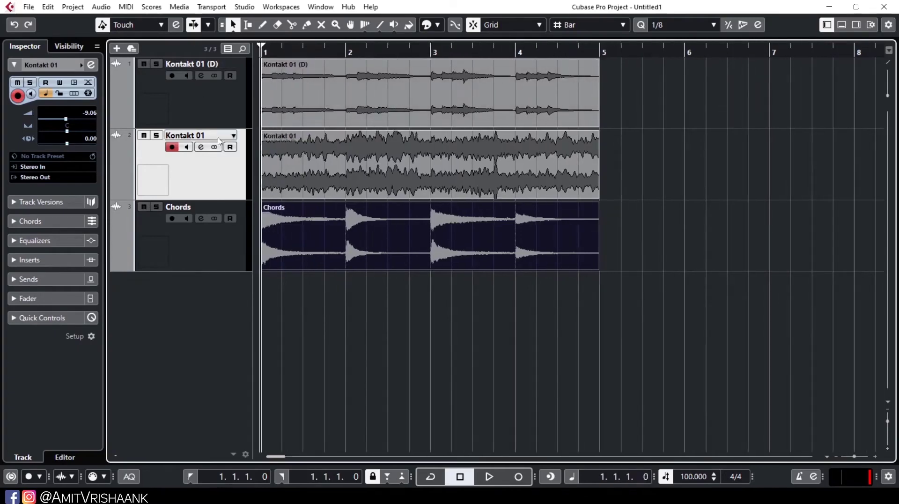
# - Add one Nexus.64 instrument track below Kontakt 01 and close its plug-in window
pyautogui.rightClick(198, 297)
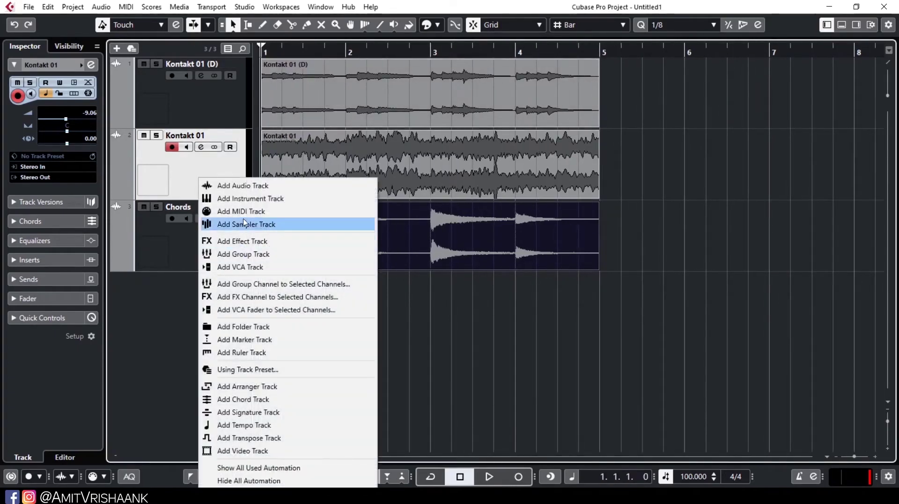
pyautogui.click(243, 203)
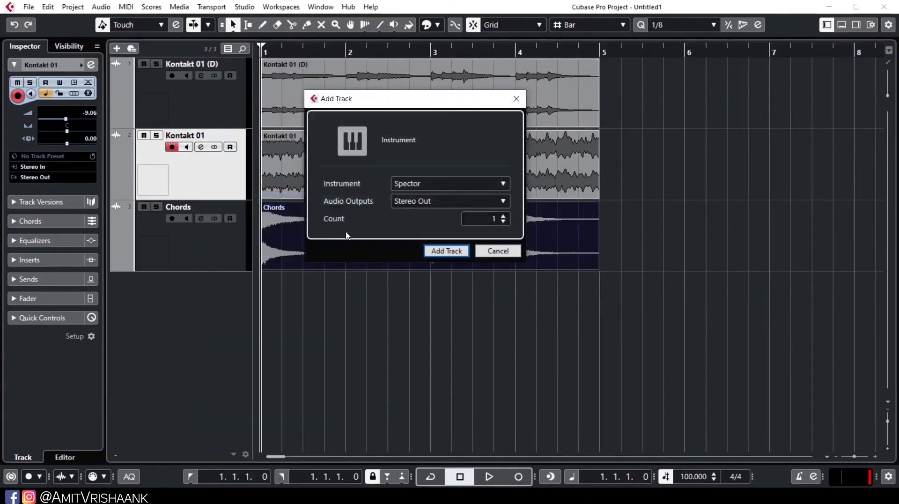
pyautogui.click(416, 184)
pyautogui.click(363, 300)
pyautogui.click(446, 251)
pyautogui.press('Return')
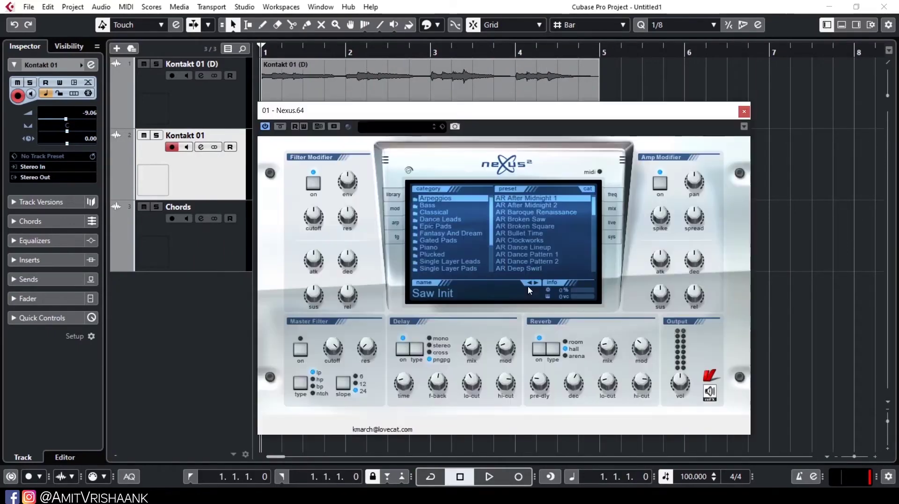
pyautogui.click(437, 244)
pyautogui.click(745, 105)
# - Draw an empty four-bar MIDI part on the Nexus.64 01 track, from bar 1 to bar 5
pyautogui.click(262, 24)
pyautogui.click(265, 224)
pyautogui.moveTo(265, 224); pyautogui.dragTo(594, 229)
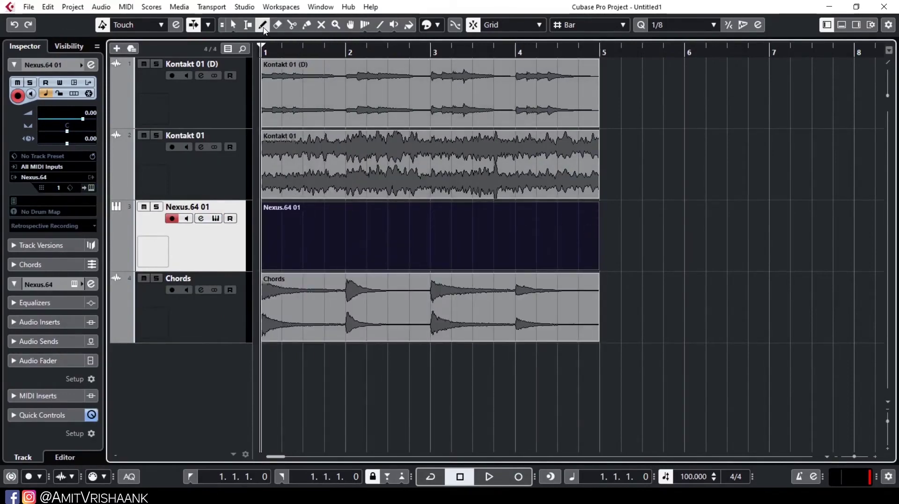
pyautogui.click(233, 25)
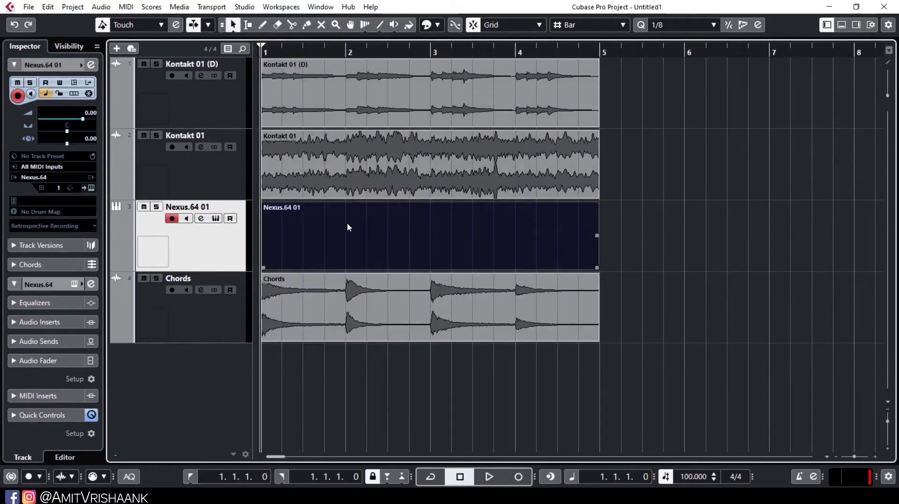
# - Open the Nexus.64 01 part in the Key Editor as a separate window
pyautogui.doubleClick(346, 222)
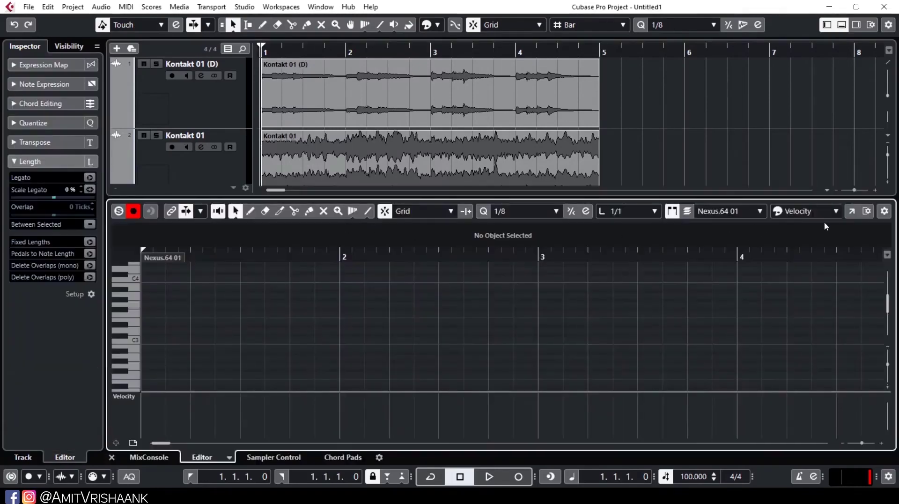
pyautogui.click(852, 212)
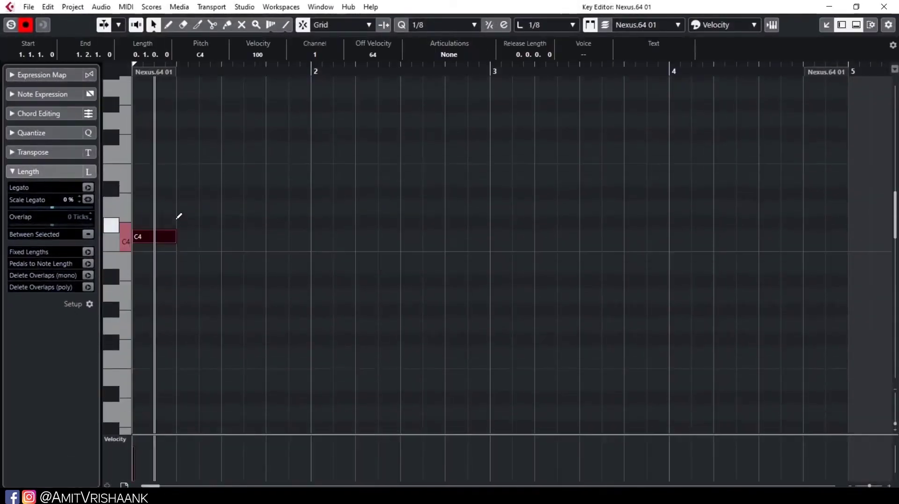
# - Draw a single-note melody of short and long notes across the remaining four bars of the Nexus.64 01 part
pyautogui.click(184, 207)
pyautogui.click(253, 150)
pyautogui.moveTo(203, 178); pyautogui.dragTo(443, 178)
pyautogui.click(339, 207)
pyautogui.click(363, 236)
pyautogui.click(452, 207)
pyautogui.click(475, 178)
pyautogui.click(494, 206)
pyautogui.moveTo(518, 149); pyautogui.dragTo(599, 149)
pyautogui.click(611, 207)
pyautogui.click(634, 178)
pyautogui.click(678, 120)
pyautogui.moveTo(697, 149); pyautogui.dragTo(756, 148)
pyautogui.click(768, 178)
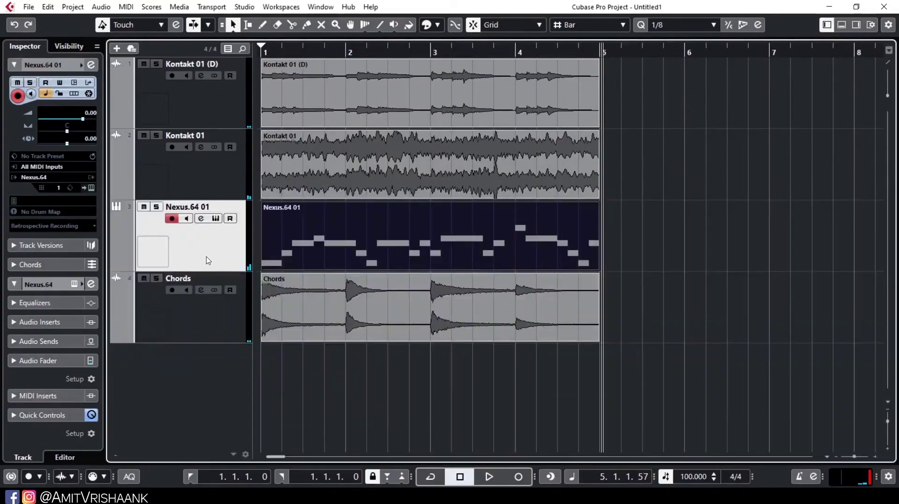
# - Lower the Nexus.64 01 track's volume to -3.35 and play the arrangement from bar 1
pyautogui.moveTo(83, 120); pyautogui.dragTo(77, 120)
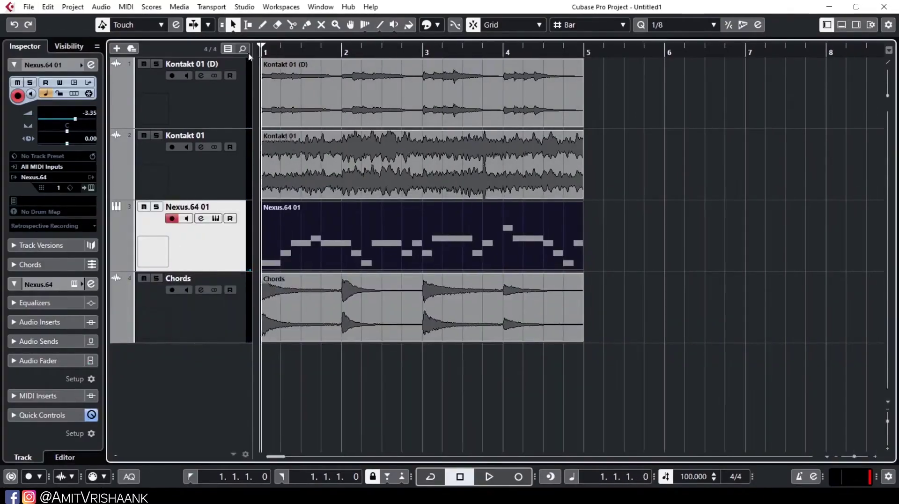
pyautogui.press('space')
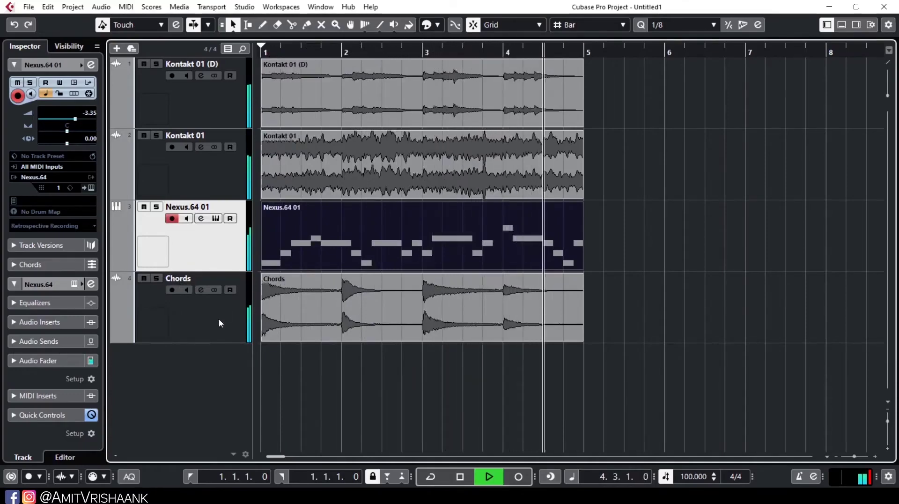
pyautogui.press('space')
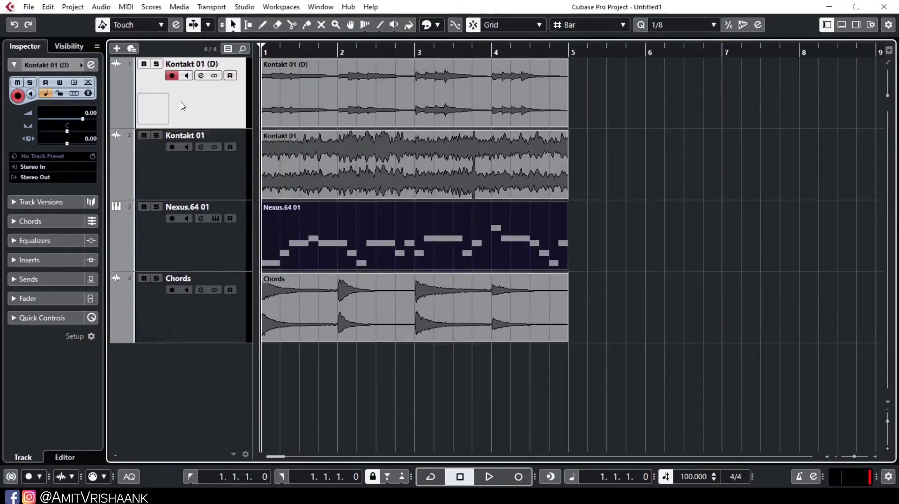
# - Rename the Kontakt 01 (D), Kontakt 01 and Nexus.64 01 tracks as Guitar, Violin and Piano
pyautogui.doubleClick(191, 64)
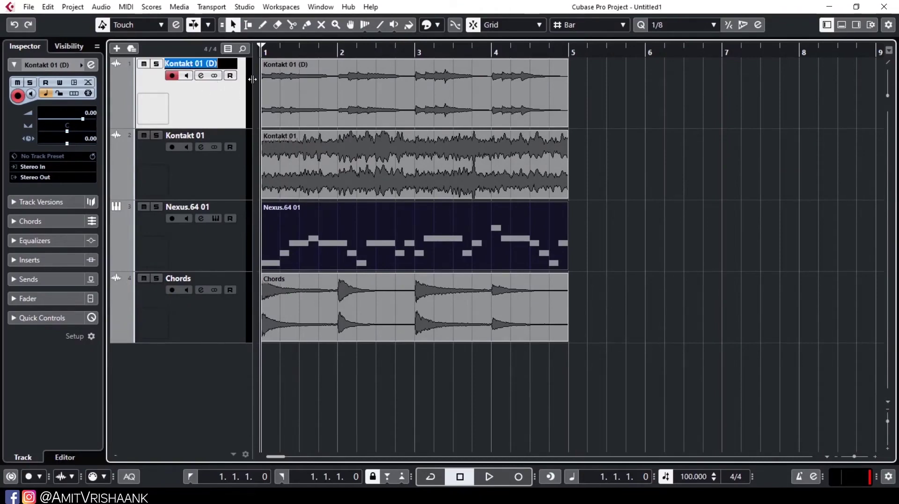
pyautogui.write('Guitar')
pyautogui.press('Return')
pyautogui.doubleClick(183, 135)
pyautogui.write('Violin')
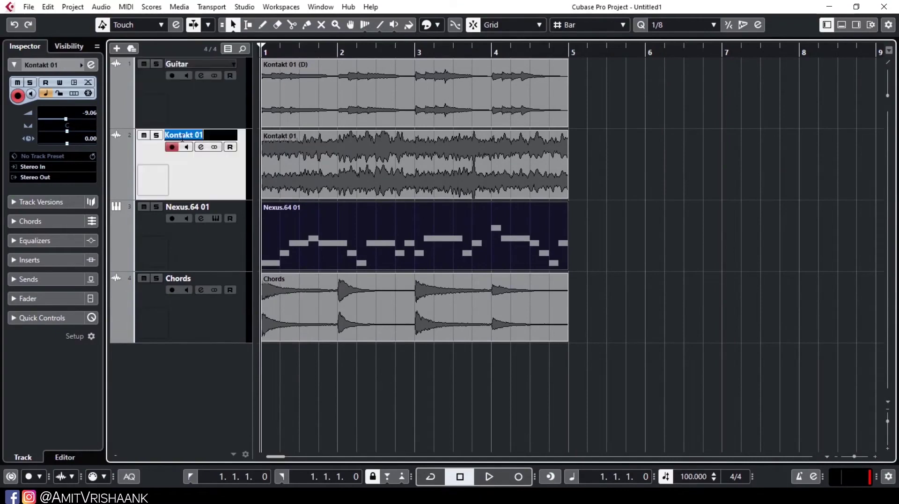
pyautogui.doubleClick(181, 207)
pyautogui.write('Piano')
pyautogui.press('Return')
# - Mute the Guitar track and switch its solo on and off
pyautogui.click(220, 119)
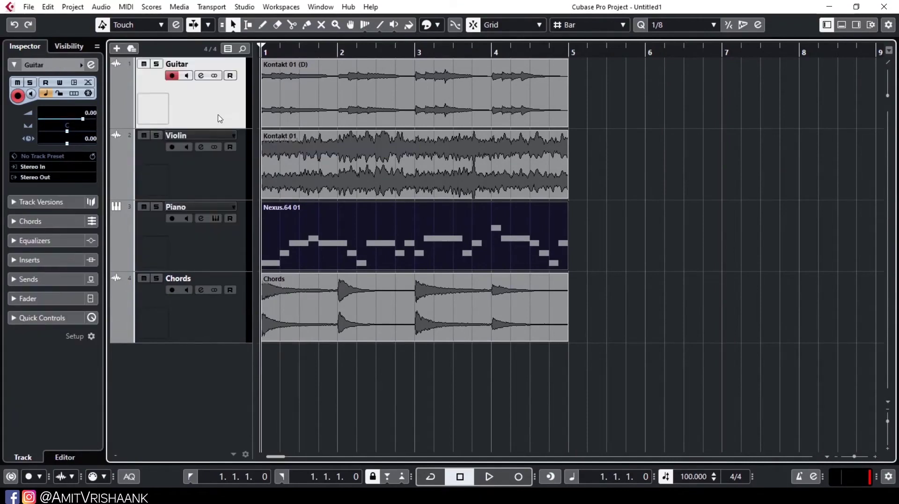
pyautogui.click(144, 64)
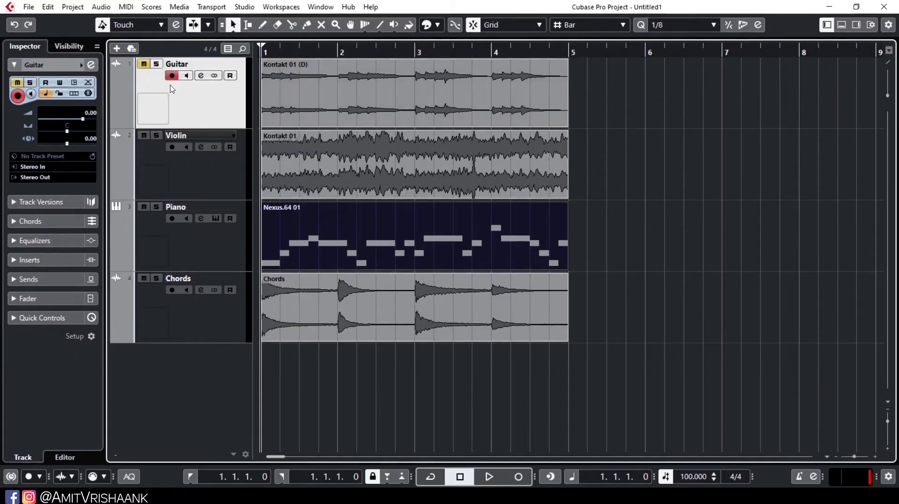
pyautogui.click(156, 65)
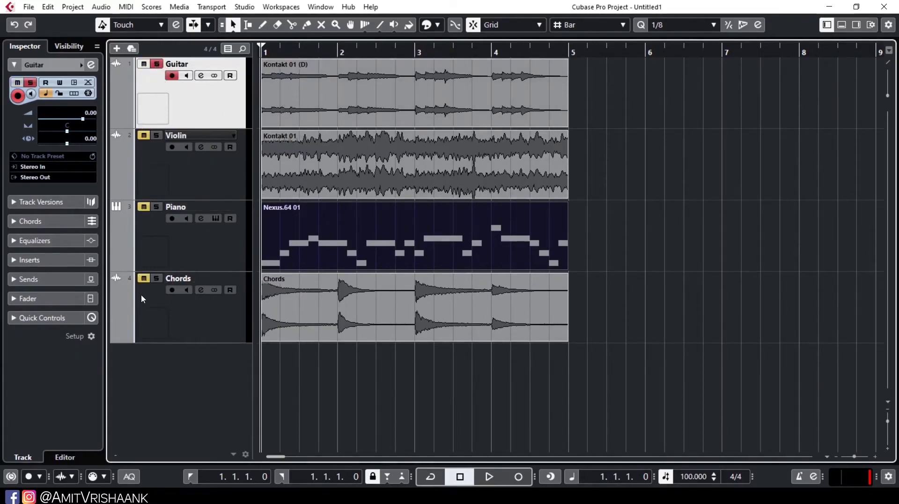
pyautogui.click(156, 64)
# - Solo the Piano track, and compare the playback with its solo on and off
pyautogui.click(156, 207)
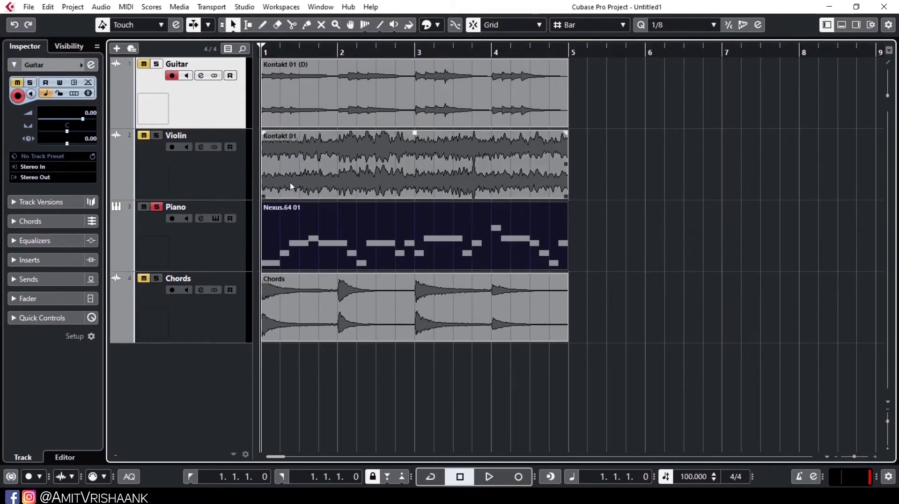
pyautogui.press('space')
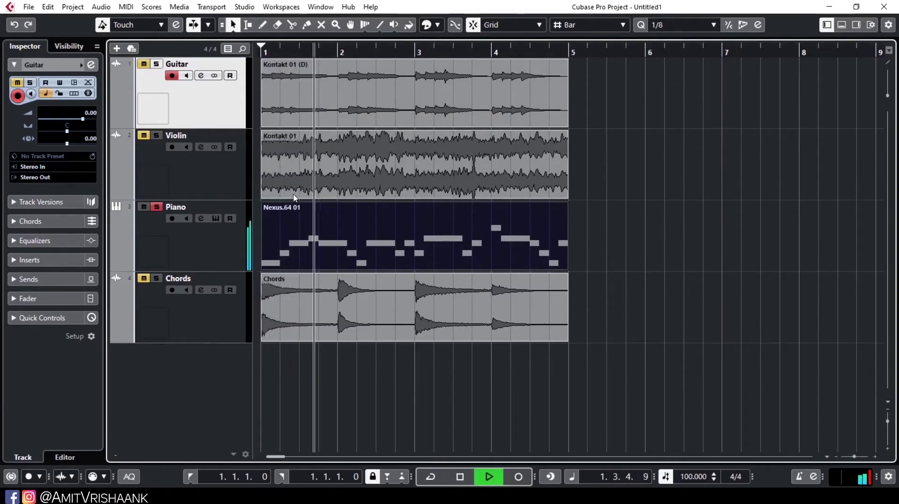
pyautogui.click(159, 209)
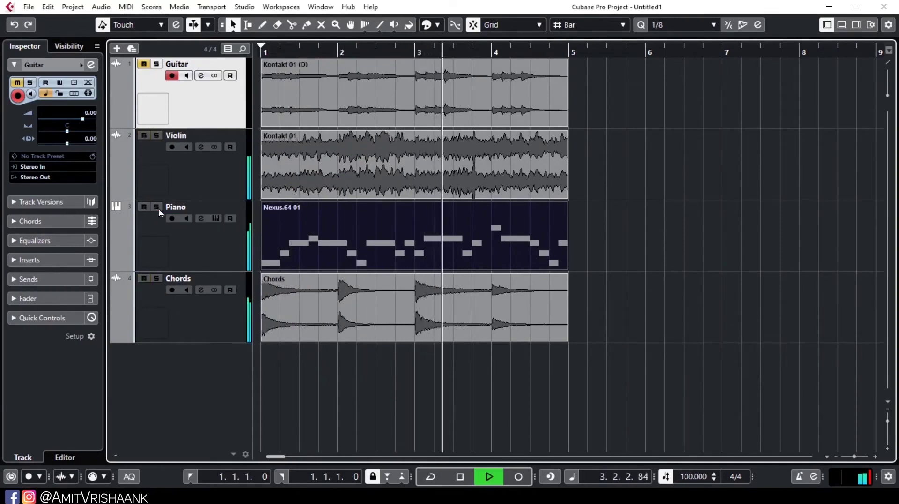
pyautogui.click(159, 209)
pyautogui.click(159, 208)
# - Unmute the Guitar track and return the stopped project cursor to the start of bar 1
pyautogui.press('space')
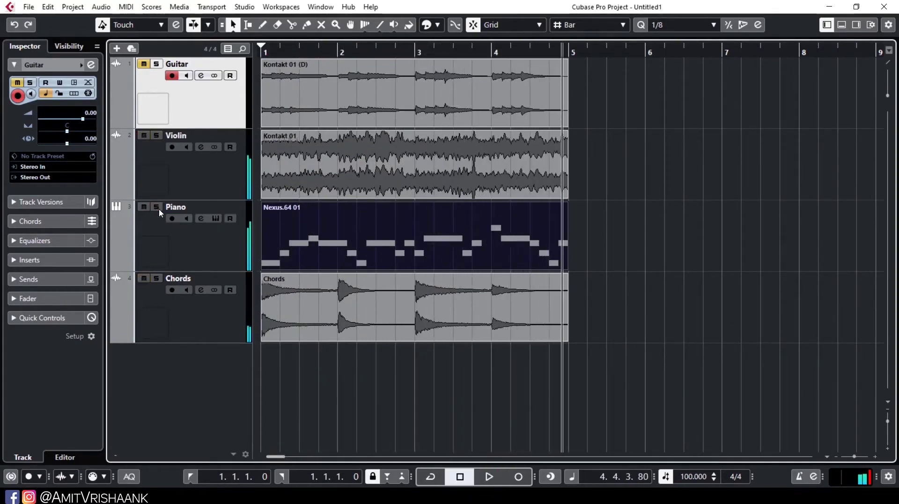
pyautogui.click(143, 63)
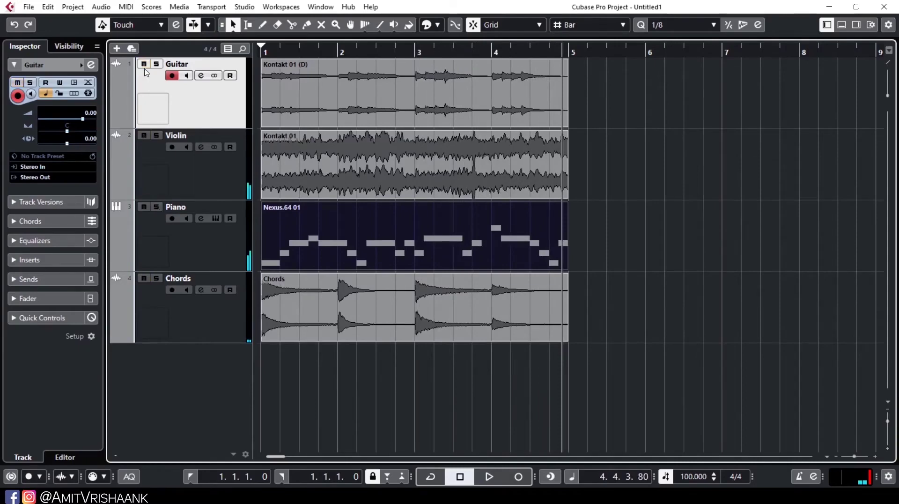
pyautogui.moveTo(294, 49); pyautogui.dragTo(292, 45)
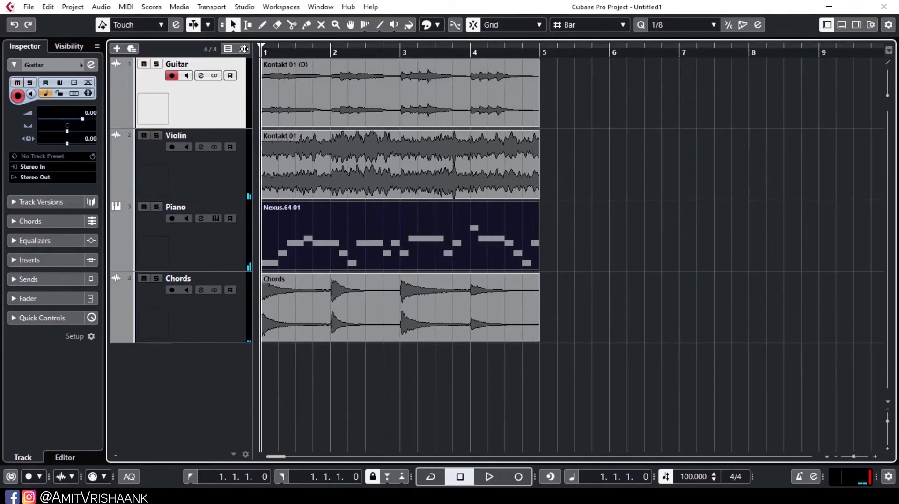
# - Assign the factory acoustic guitar picture to the Guitar track and increase the track's height
pyautogui.doubleClick(151, 111)
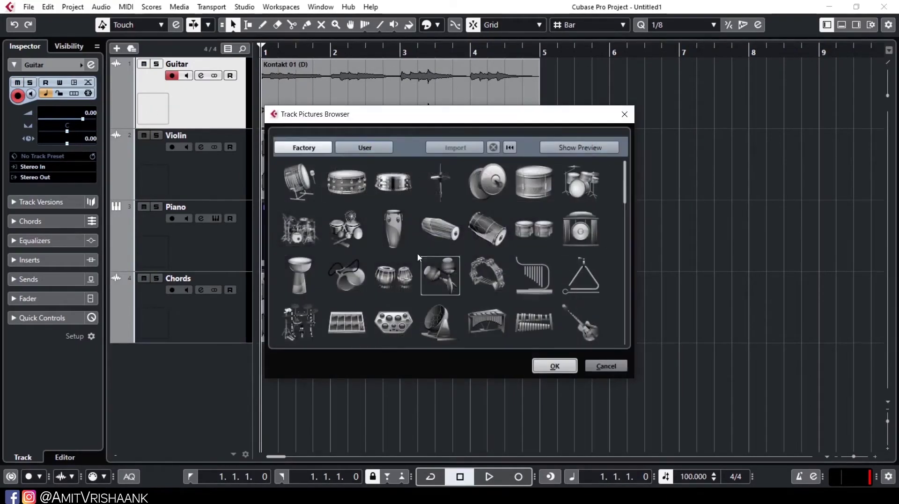
pyautogui.scroll(-3, 451, 263)
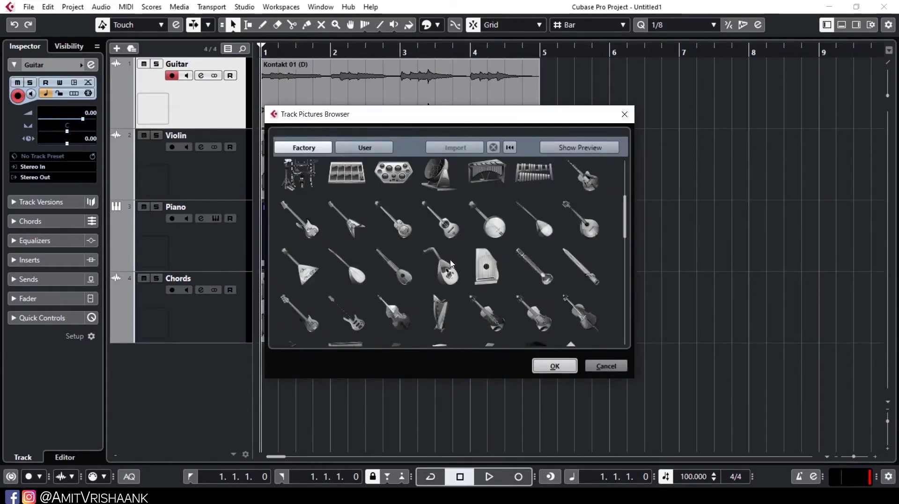
pyautogui.click(440, 220)
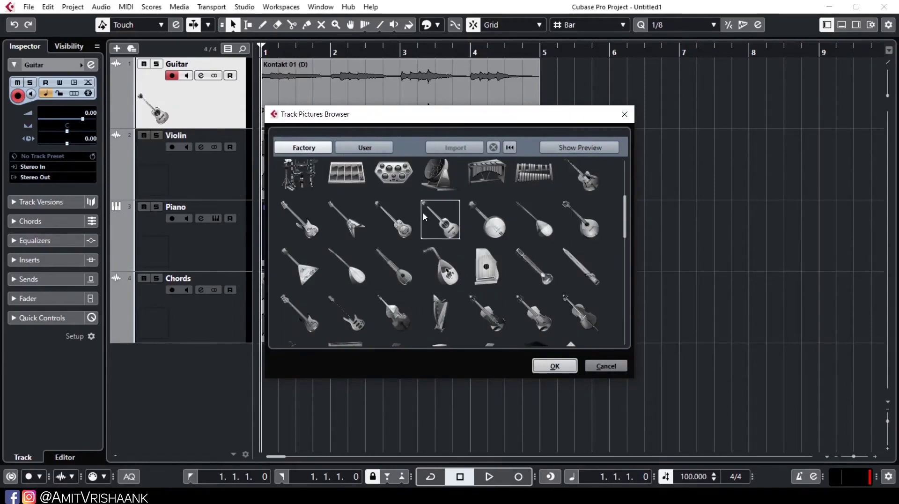
pyautogui.click(625, 114)
pyautogui.moveTo(143, 130); pyautogui.dragTo(144, 186)
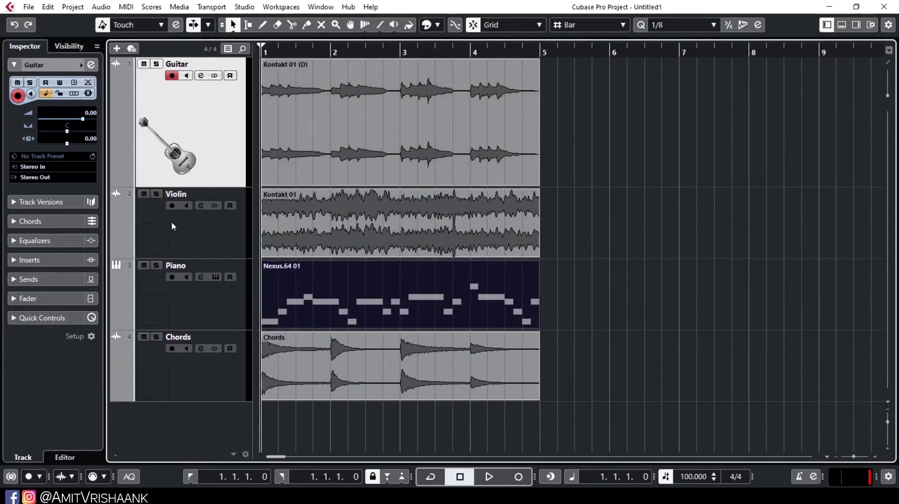
# - Assign a factory violin picture to the Violin track
pyautogui.doubleClick(156, 241)
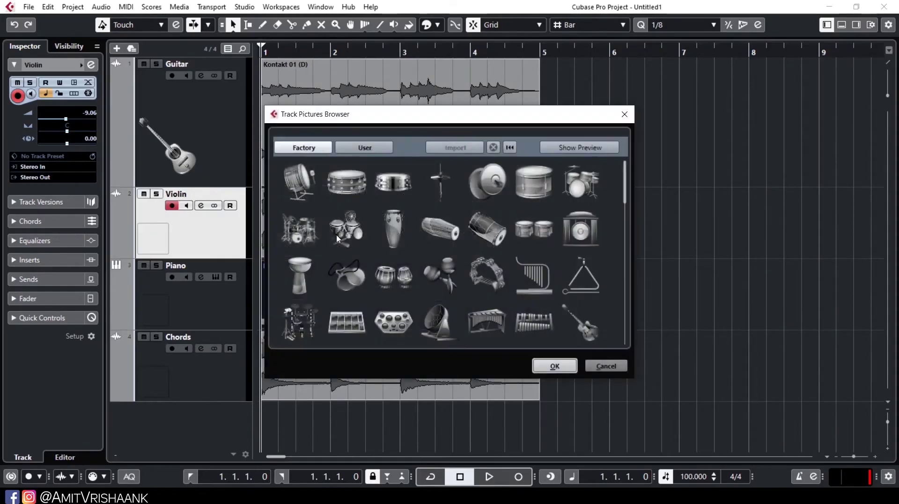
pyautogui.scroll(-1, 487, 302)
pyautogui.scroll(-1, 487, 302)
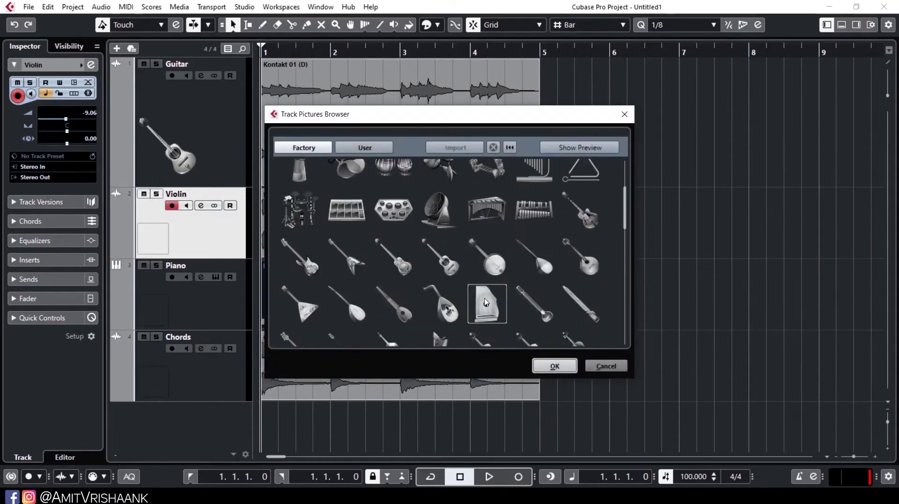
pyautogui.scroll(-2, 482, 304)
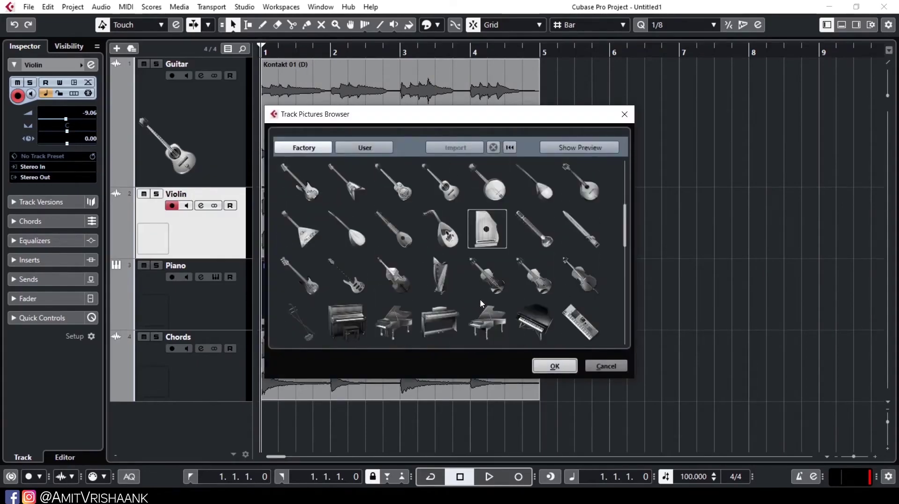
pyautogui.doubleClick(552, 276)
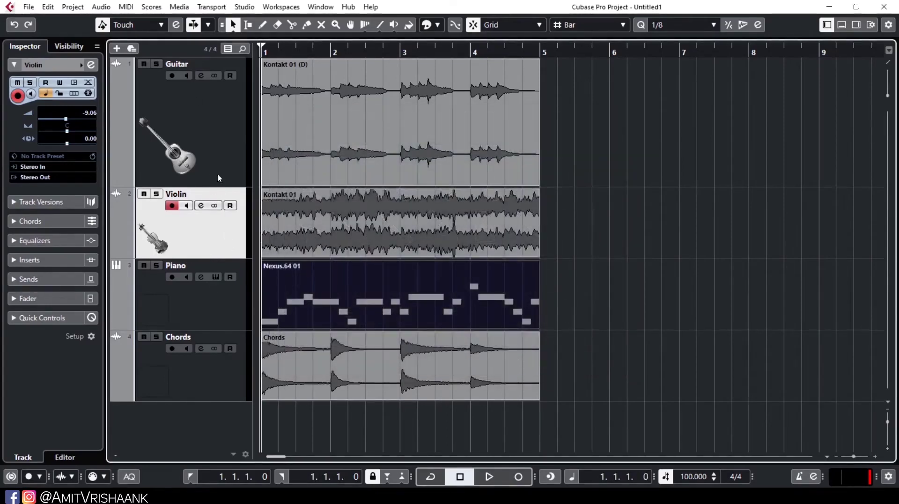
# - Add one mono audio track routed to Stereo Out directly below the Guitar track
pyautogui.click(162, 85)
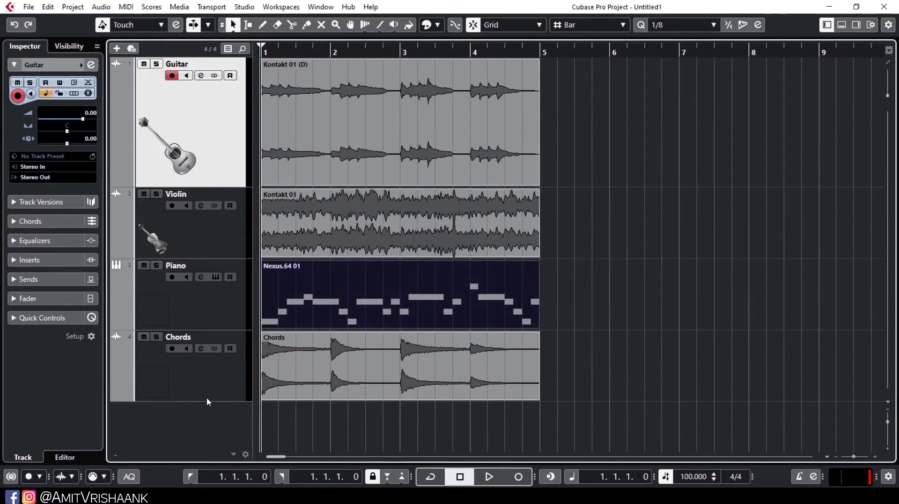
pyautogui.rightClick(202, 416)
pyautogui.click(299, 113)
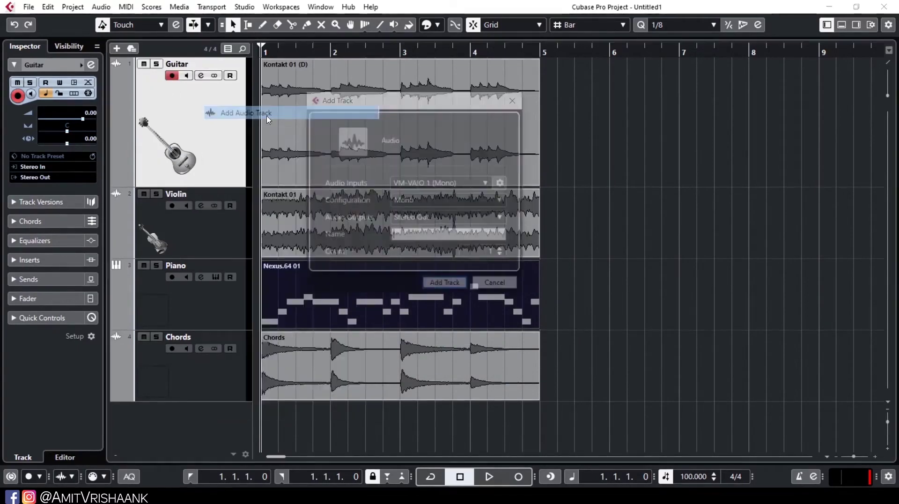
pyautogui.click(447, 285)
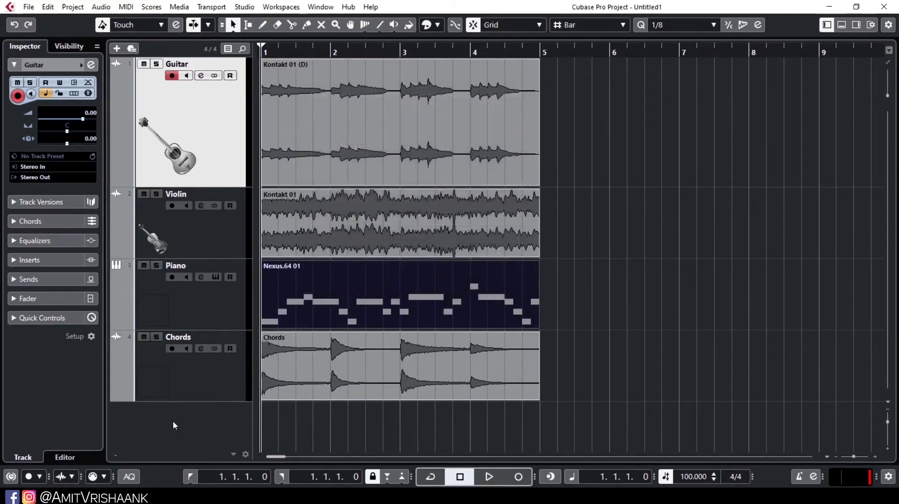
# - Toggle record enable on the Audio 01 track and remove that track from the project
pyautogui.click(171, 209)
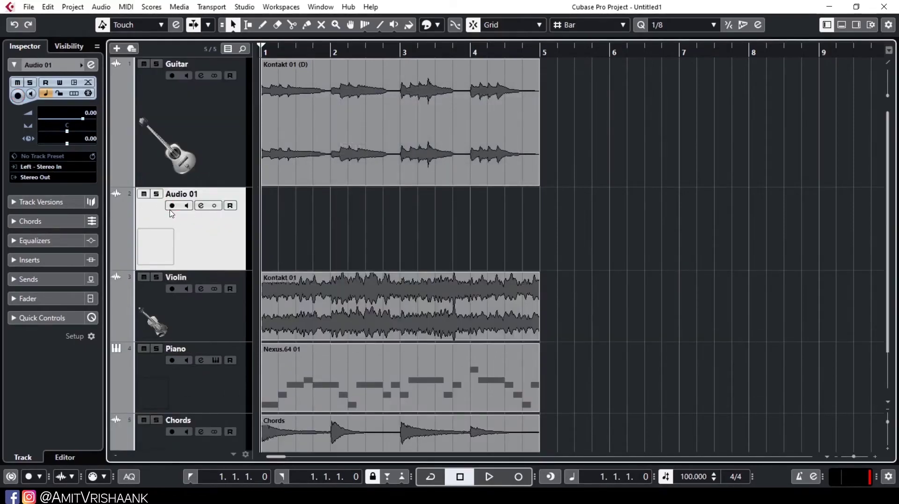
pyautogui.click(172, 206)
pyautogui.click(172, 206)
pyautogui.rightClick(238, 251)
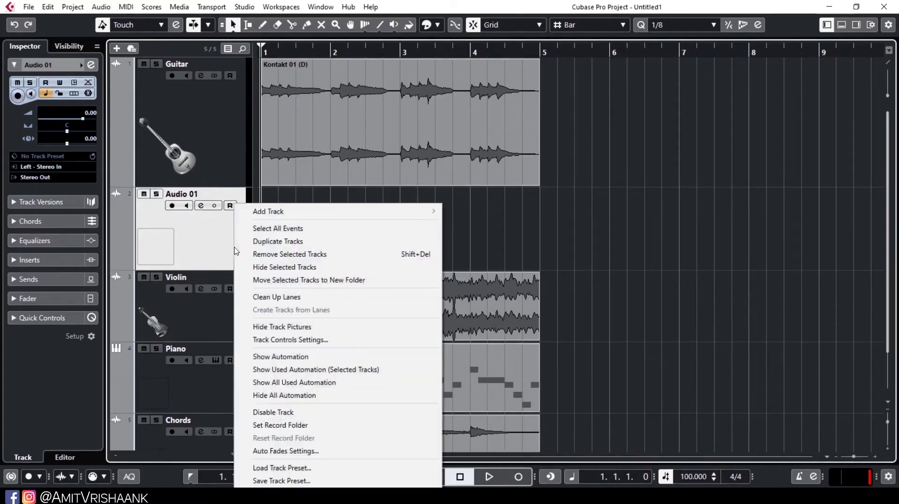
pyautogui.click(277, 263)
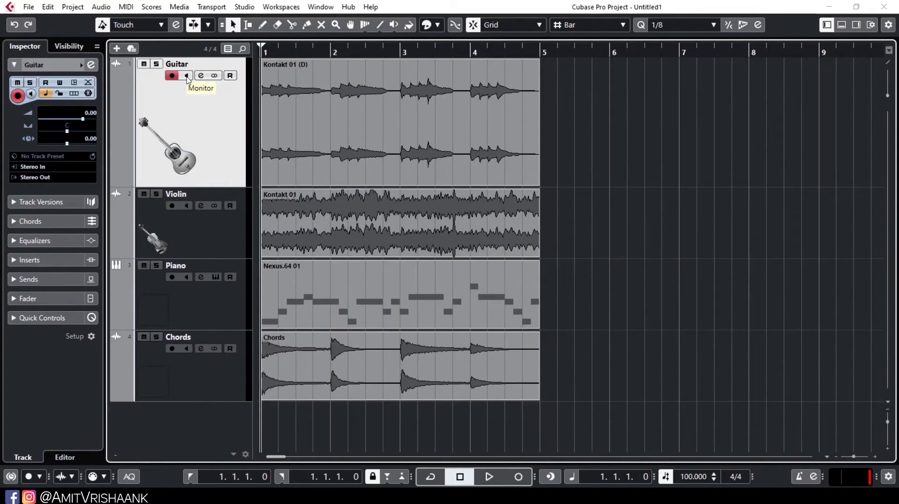
# - Add another mono audio track with the Stereo Out output below the Guitar track
pyautogui.rightClick(196, 430)
pyautogui.click(240, 123)
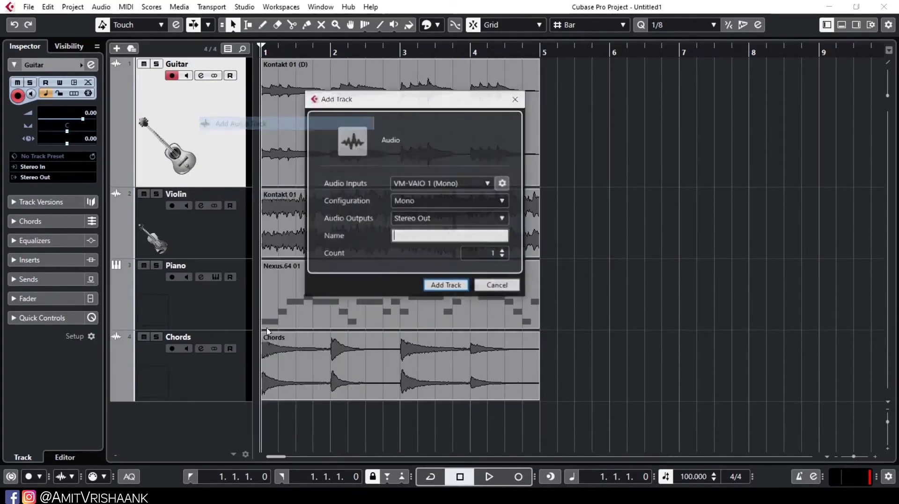
pyautogui.click(448, 291)
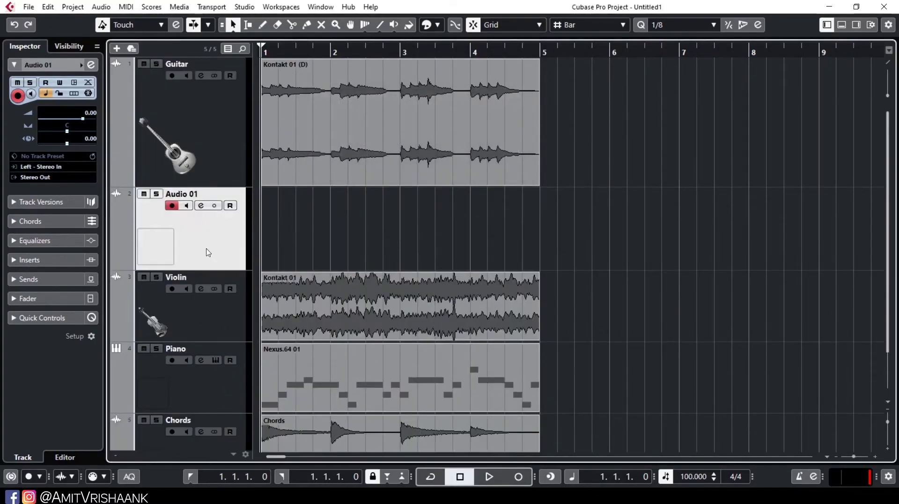
# - Toggle input monitoring on the Audio 01 track and remove the track again
pyautogui.click(187, 207)
pyautogui.click(188, 206)
pyautogui.click(187, 207)
pyautogui.rightClick(178, 227)
pyautogui.click(226, 260)
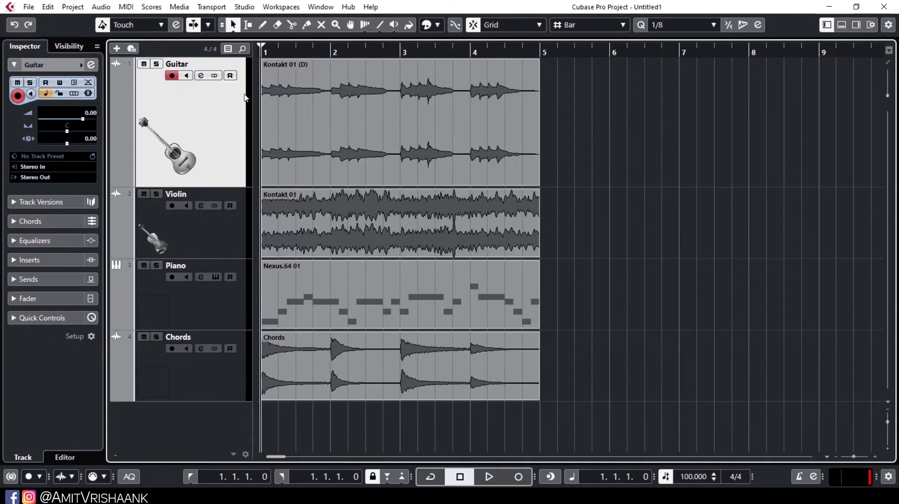
# - Widen the track list to reveal more track controls, and select the Violin track by searching for "violi"
pyautogui.moveTo(252, 98); pyautogui.dragTo(288, 93)
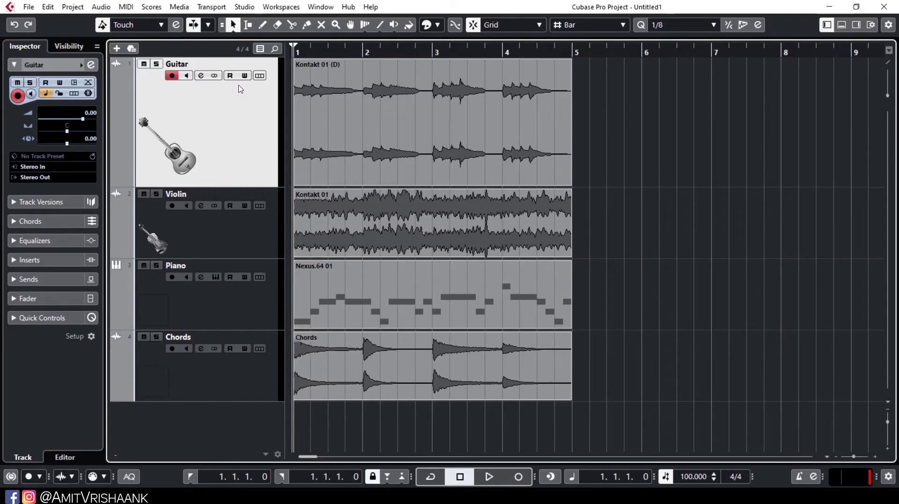
pyautogui.click(274, 49)
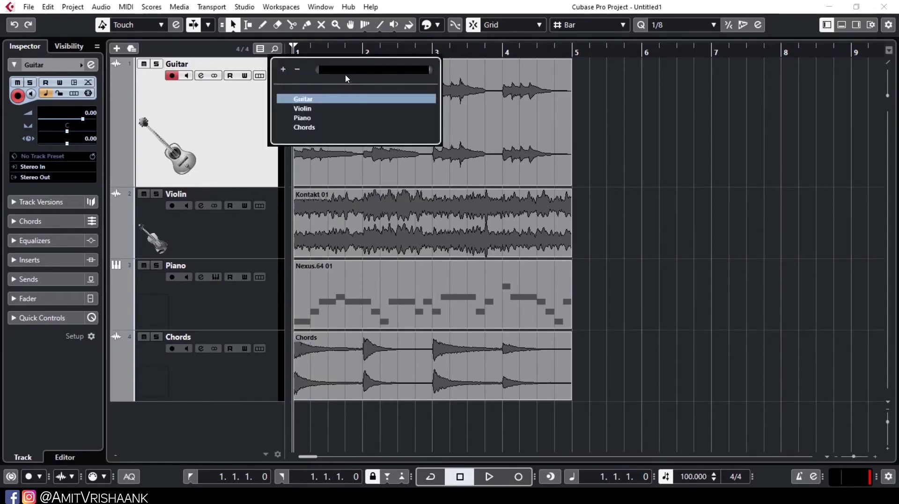
pyautogui.write('violi')
pyautogui.press('Return')
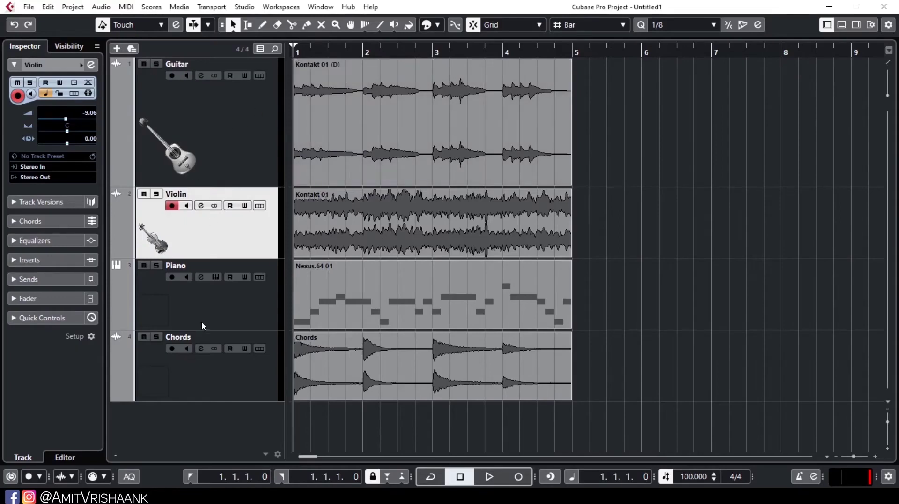
# - Filter the instrument tracks out of the track list and show them again, repeating the same for the audio tracks
pyautogui.click(276, 49)
pyautogui.click(275, 48)
pyautogui.click(260, 49)
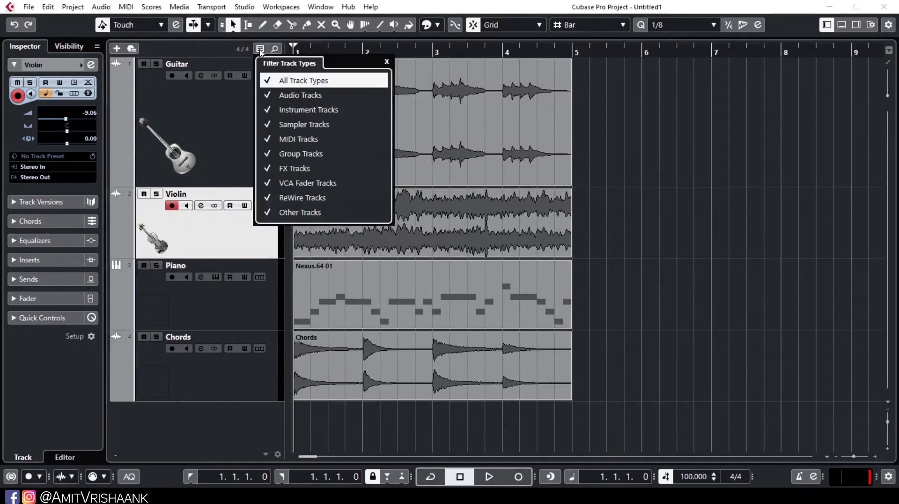
pyautogui.click(270, 112)
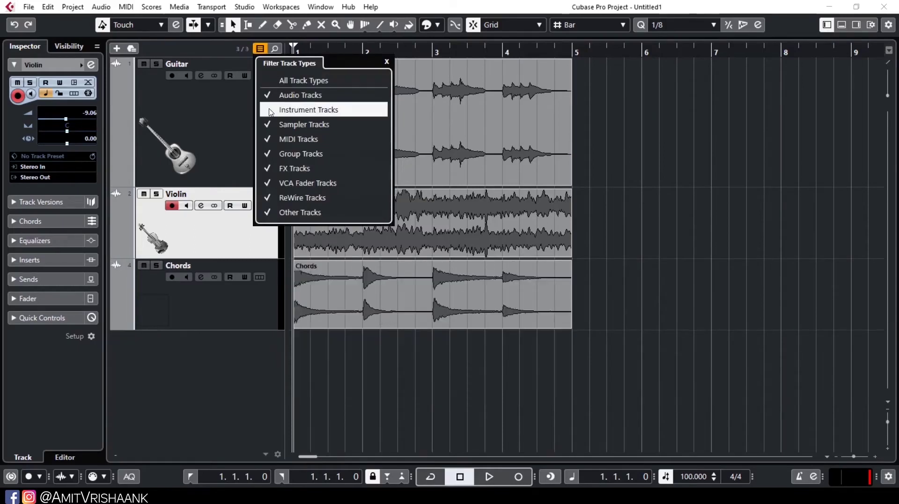
pyautogui.click(271, 112)
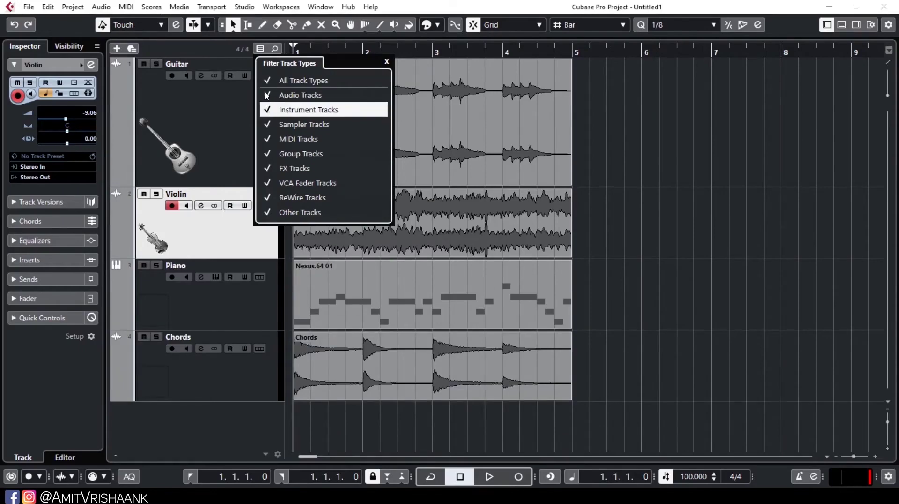
pyautogui.click(267, 96)
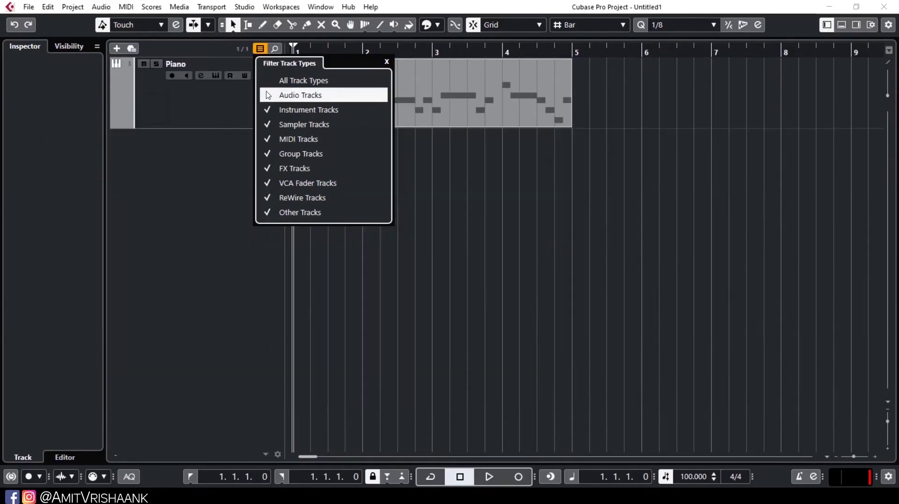
pyautogui.click(267, 96)
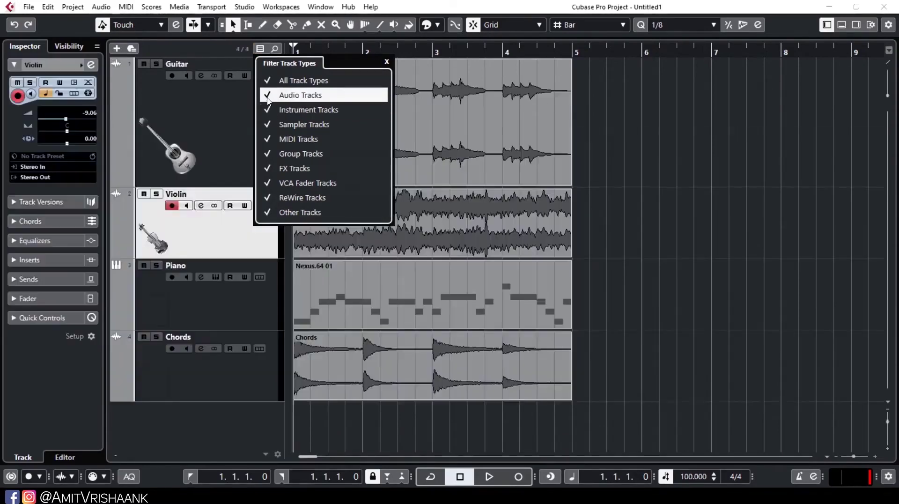
pyautogui.click(258, 49)
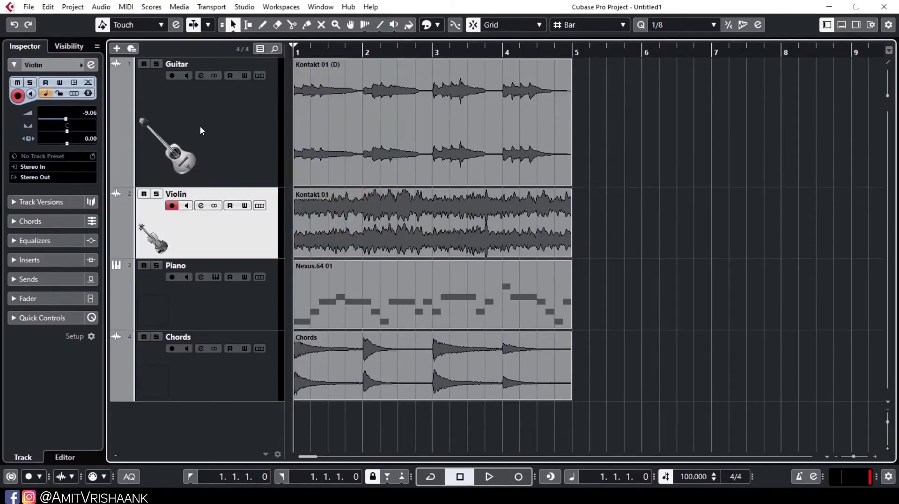
# - Hide the track pictures in the track list and show them again
pyautogui.click(265, 454)
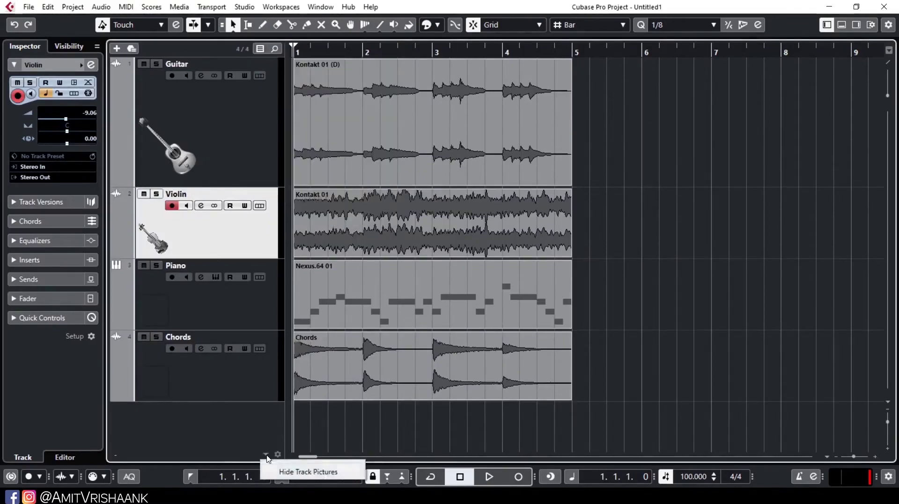
pyautogui.click(322, 472)
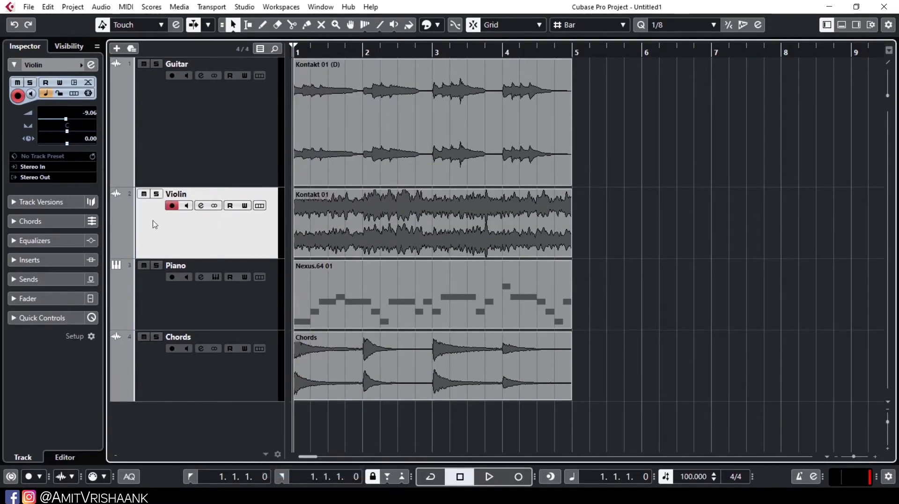
pyautogui.click(265, 455)
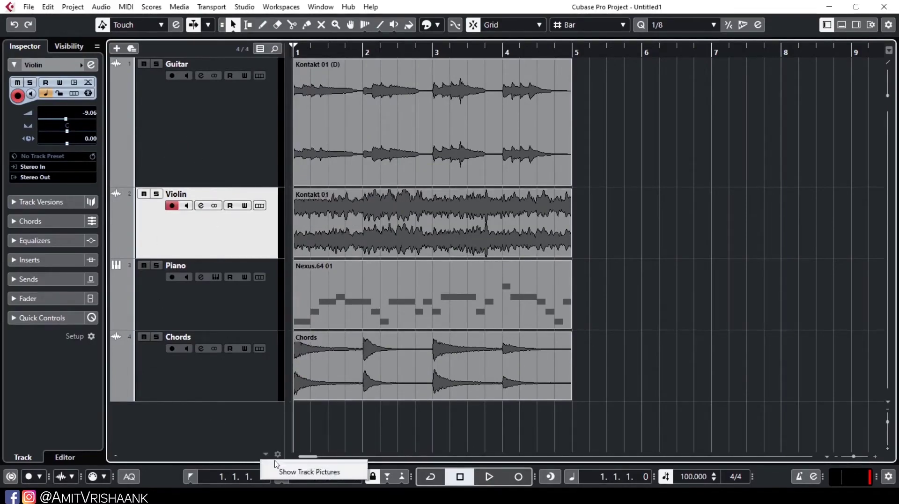
pyautogui.click(293, 471)
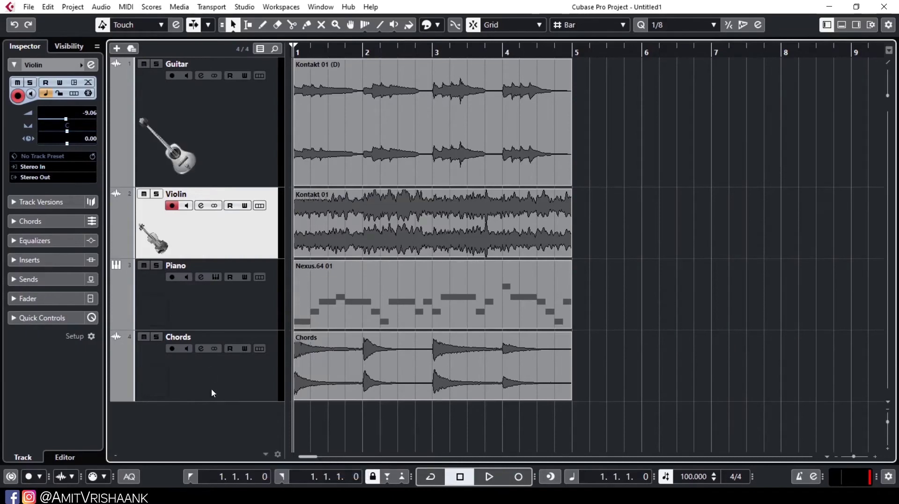
# - Add the Lock control to the visible controls of audio tracks in Track Controls Settings and apply it
pyautogui.click(277, 455)
pyautogui.moveTo(557, 27)
pyautogui.mouseDown()
pyautogui.moveTo(501, 34)
pyautogui.moveTo(566, 33)
pyautogui.mouseUp()
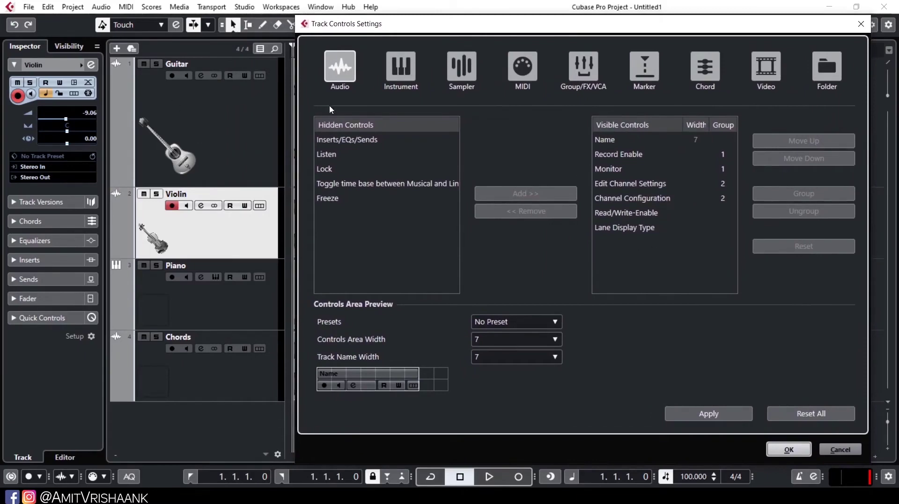
pyautogui.click(330, 170)
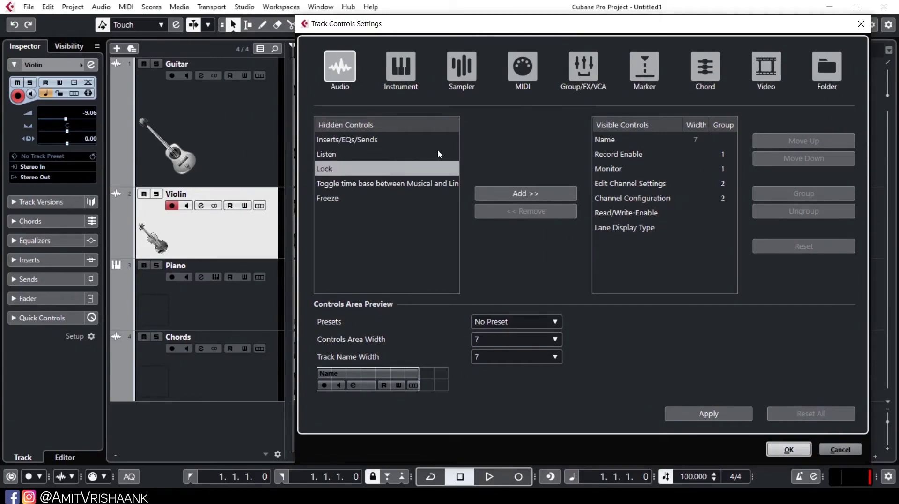
pyautogui.click(505, 193)
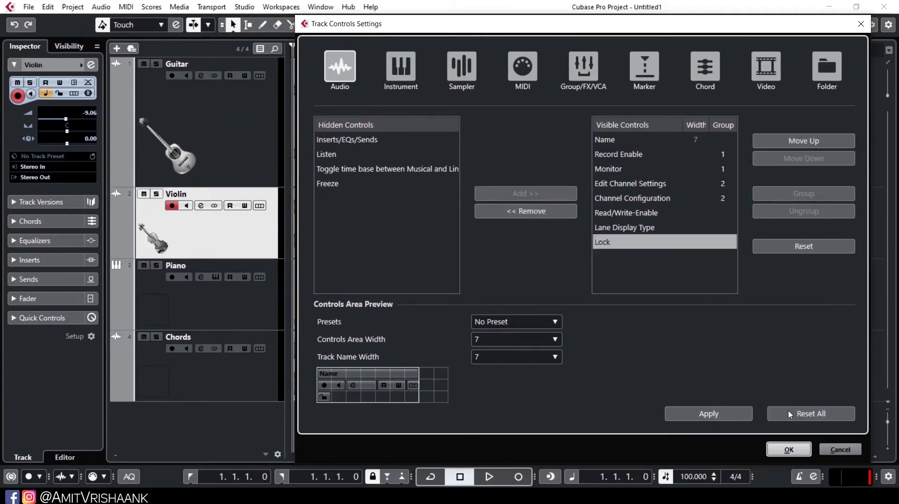
pyautogui.click(698, 418)
# - Remove Lock and Lane Display Type from the visible controls of audio tracks and apply the change
pyautogui.click(547, 213)
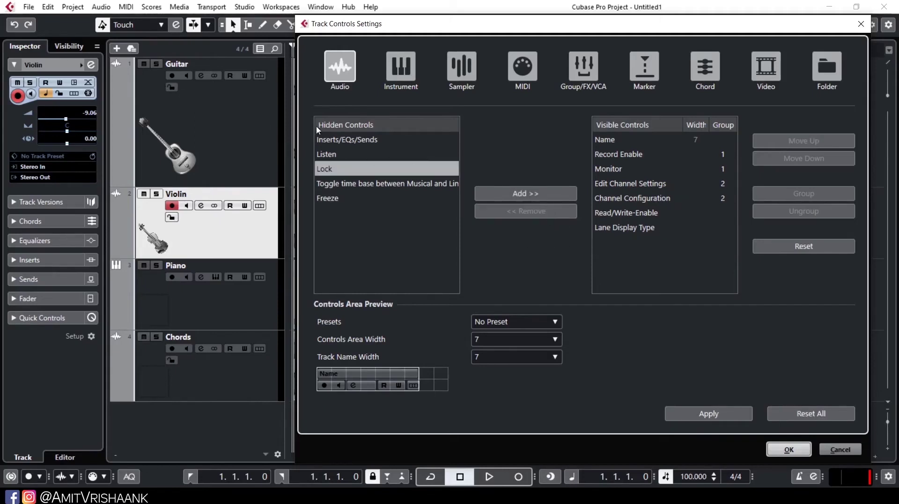
pyautogui.click(622, 229)
pyautogui.click(534, 213)
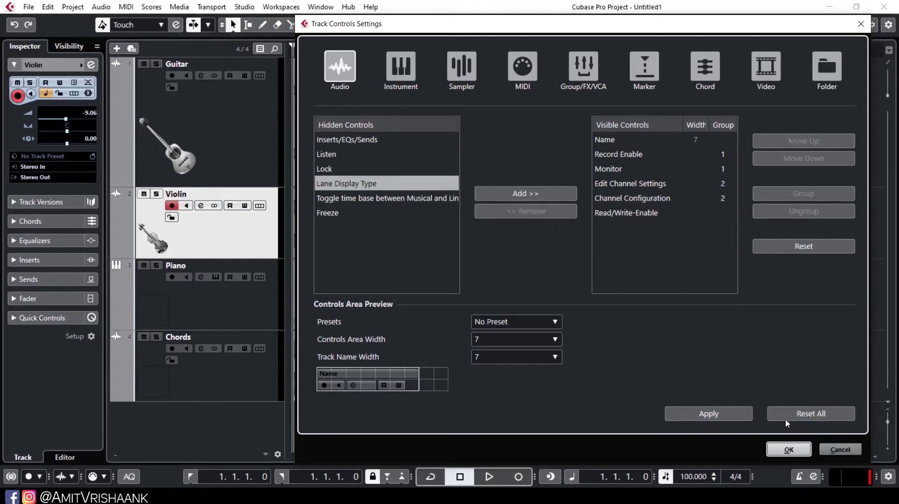
pyautogui.click(734, 412)
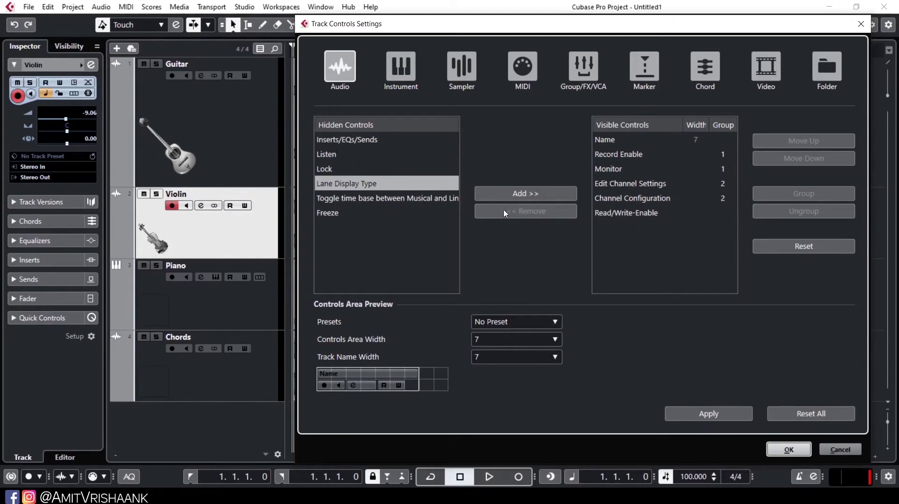
# - Restore the Lane Display Type control for audio tracks, apply it and close the settings
pyautogui.click(519, 195)
pyautogui.click(704, 413)
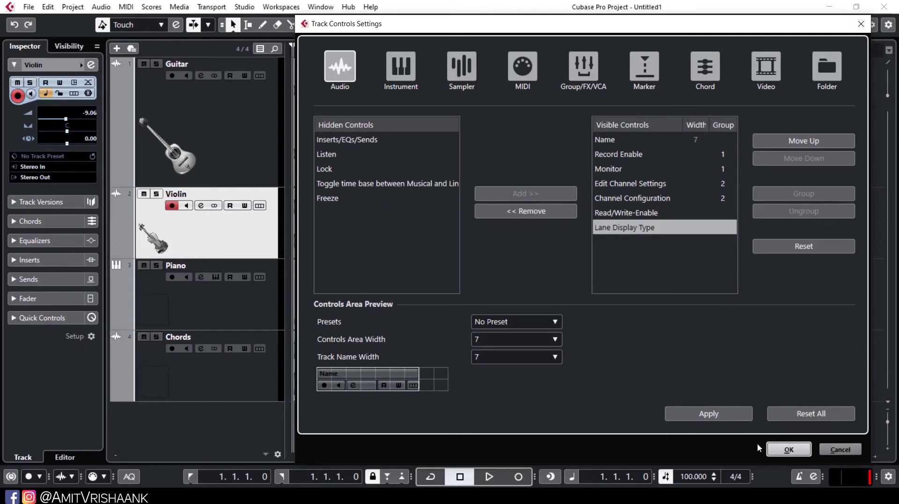
pyautogui.click(786, 449)
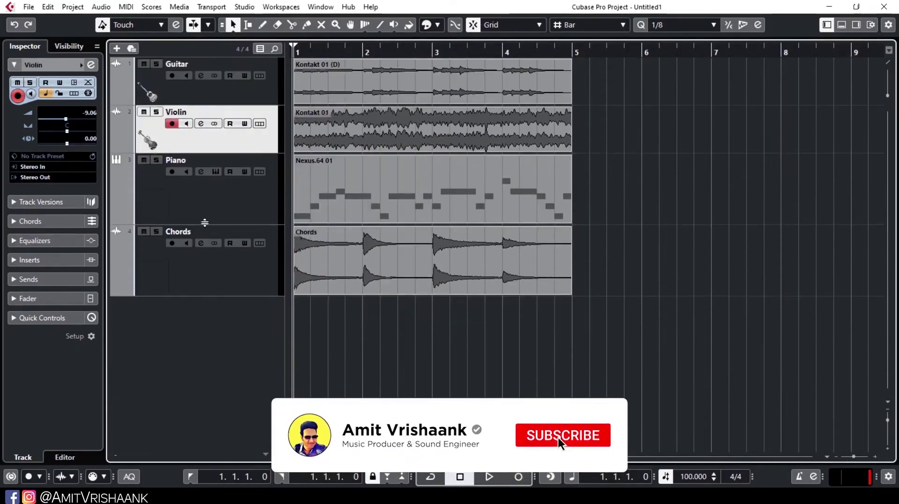
# - Reduce the heights of the Piano and Chords tracks to match the Guitar and Violin tracks
pyautogui.click(205, 227)
pyautogui.moveTo(339, 56); pyautogui.dragTo(313, 52)
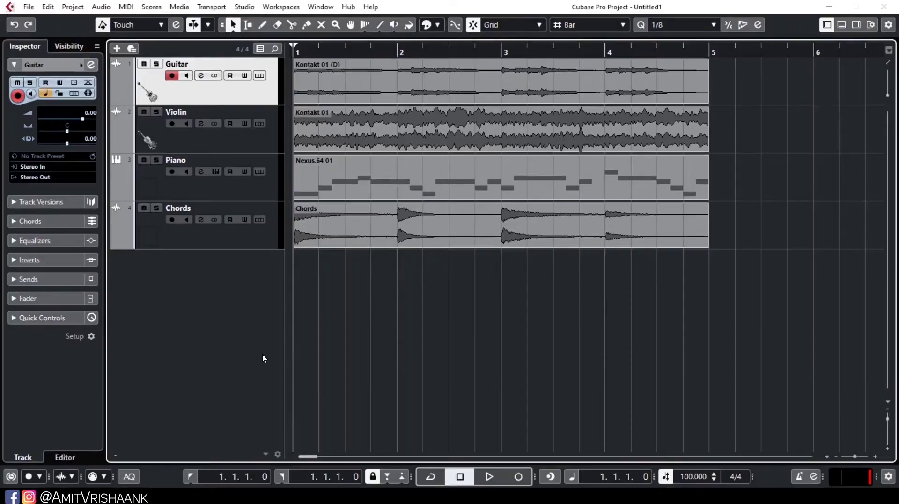
# - Open the Guitar track's channel settings and load Steinberg's CurveEQ in the first insert slot
pyautogui.click(201, 75)
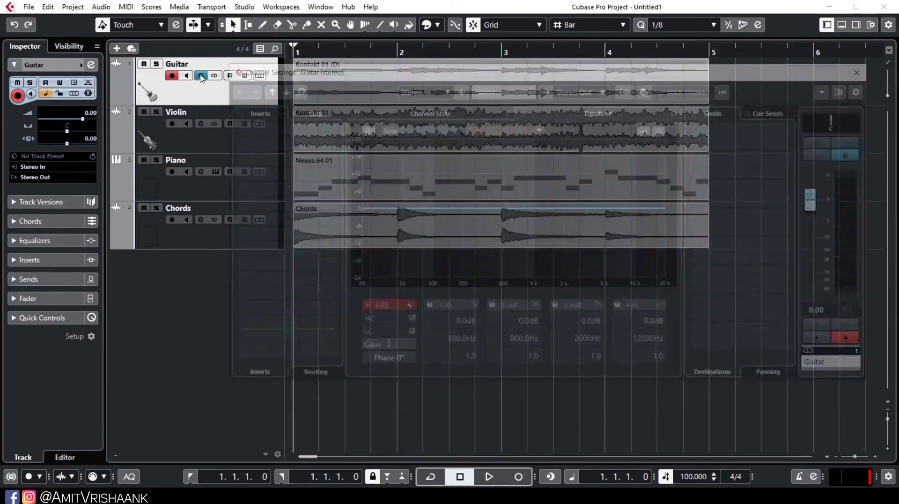
pyautogui.moveTo(387, 75); pyautogui.dragTo(381, 99)
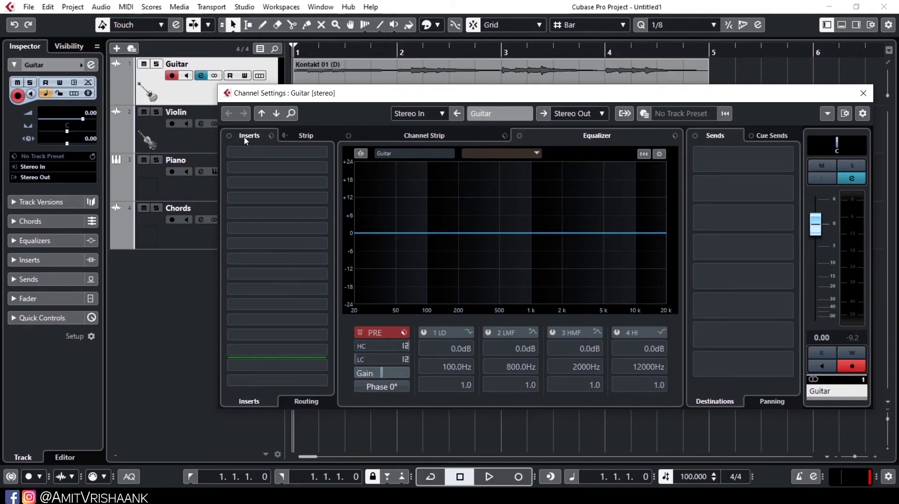
pyautogui.click(270, 150)
pyautogui.click(269, 152)
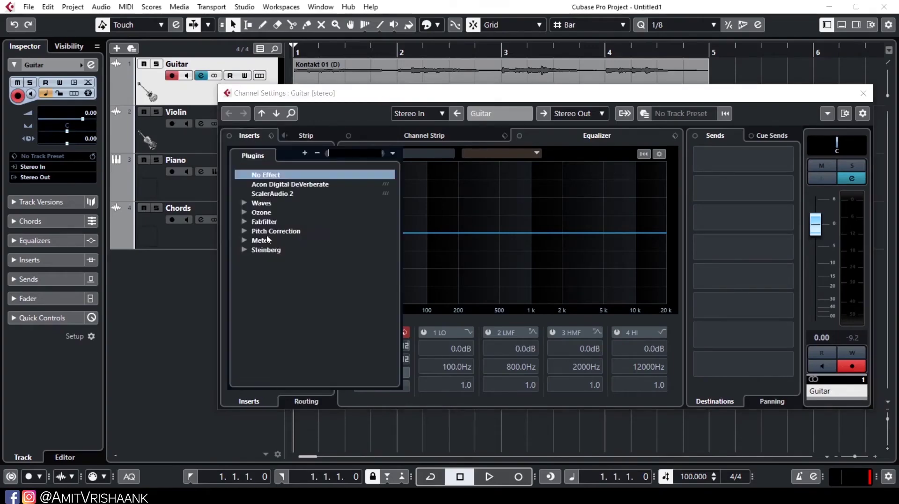
pyautogui.click(244, 250)
pyautogui.click(256, 307)
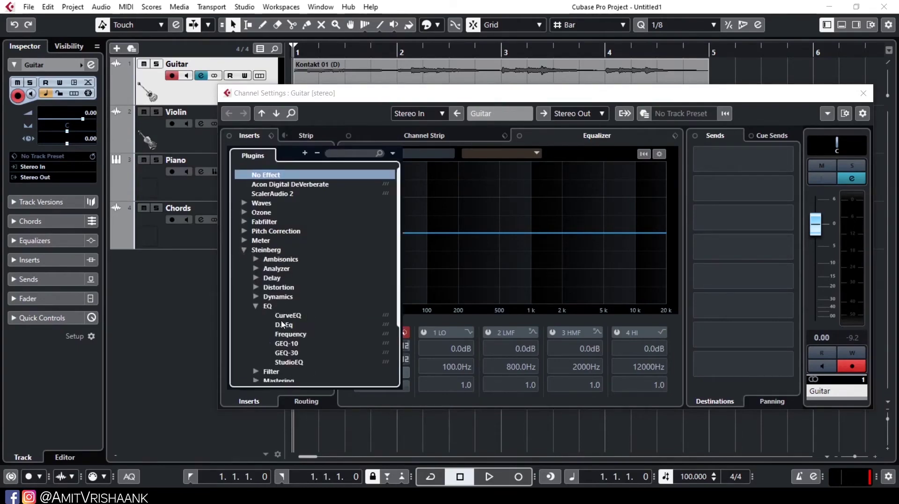
pyautogui.click(286, 315)
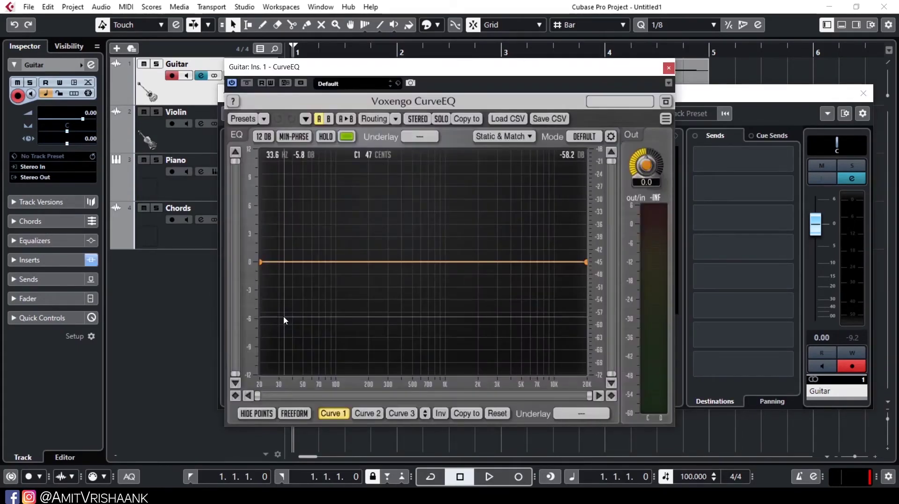
# - Pull the equalizer curve downward in CurveEQ and close the plug-in window
pyautogui.click(299, 261)
pyautogui.moveTo(299, 261); pyautogui.dragTo(424, 333)
pyautogui.click(668, 67)
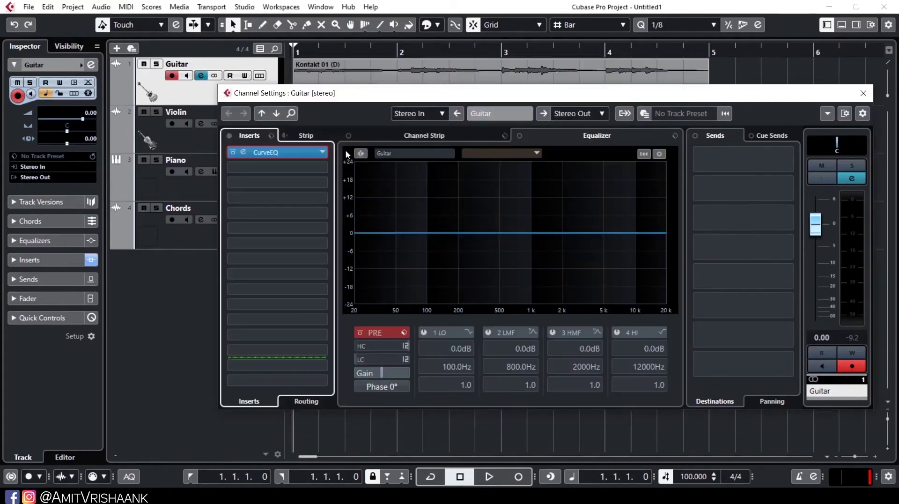
# - Search the plug-ins for "rever", load H-Reverb 5.0 in the Guitar's second insert slot and close its window
pyautogui.click(281, 173)
pyautogui.write('re')
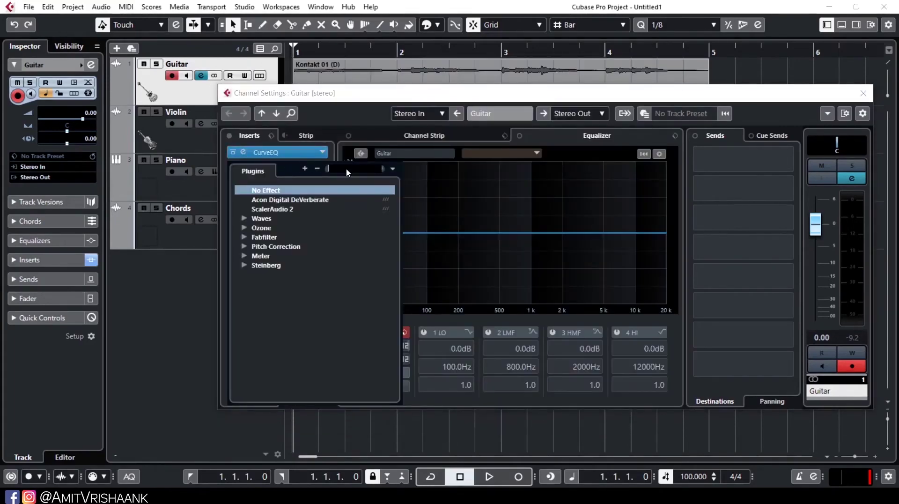
pyautogui.write('ver')
pyautogui.press('Return')
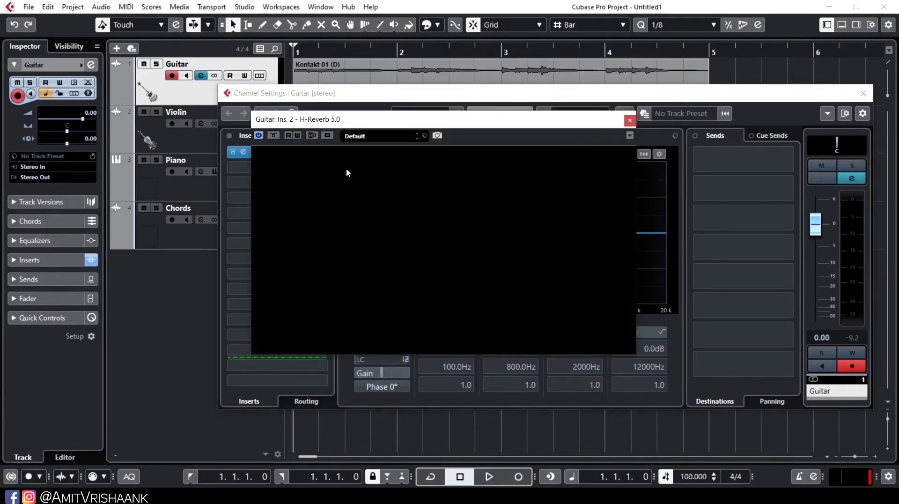
pyautogui.click(630, 121)
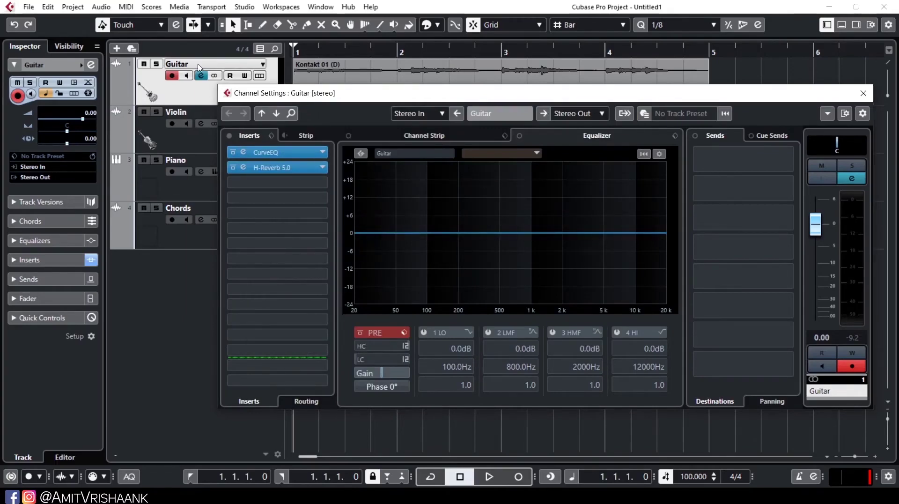
# - View the channel settings of the Violin track and the Piano track
pyautogui.click(180, 144)
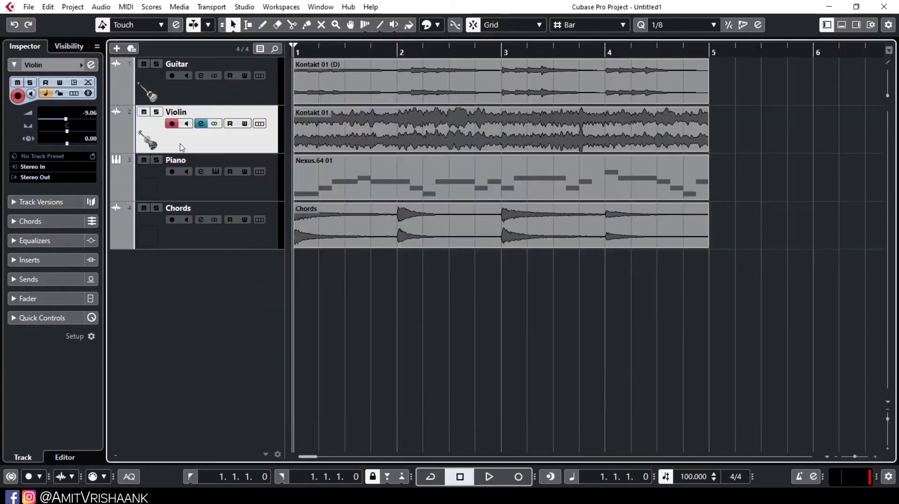
pyautogui.click(200, 124)
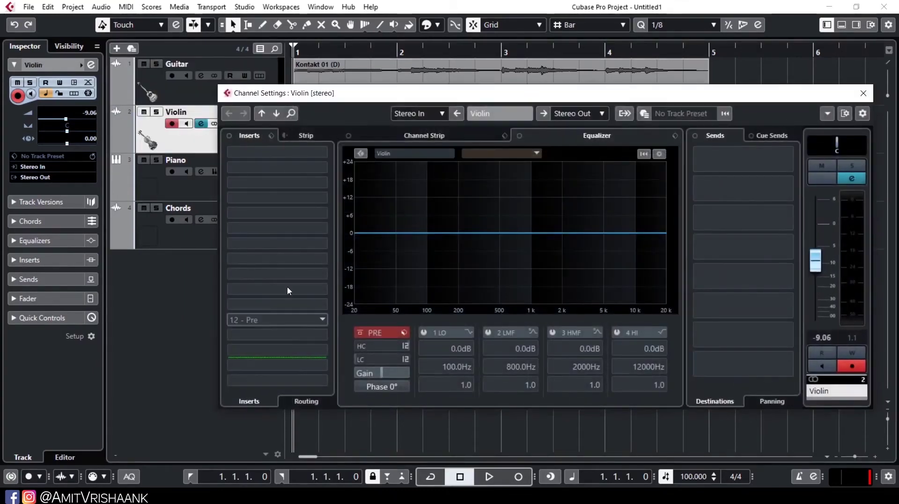
pyautogui.click(198, 187)
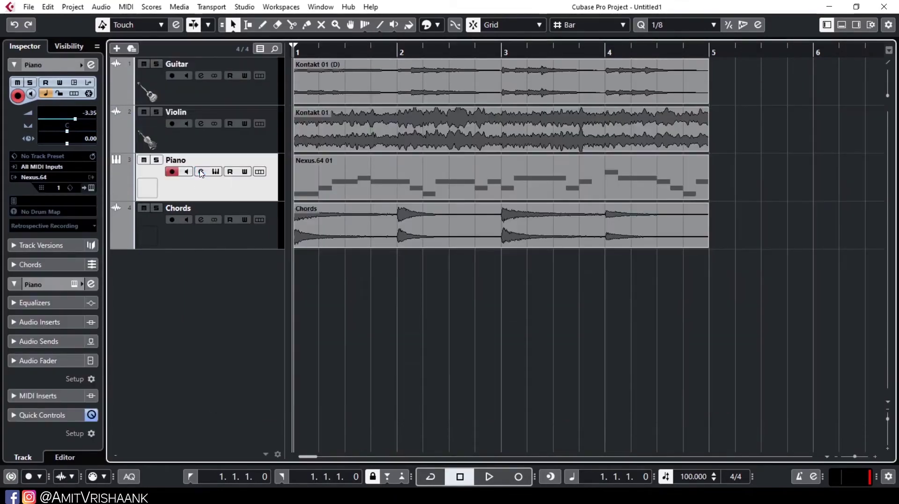
pyautogui.click(201, 172)
# - Reopen the Guitar track's channel settings, and step down through the channels to Piano and back up to Guitar
pyautogui.click(192, 88)
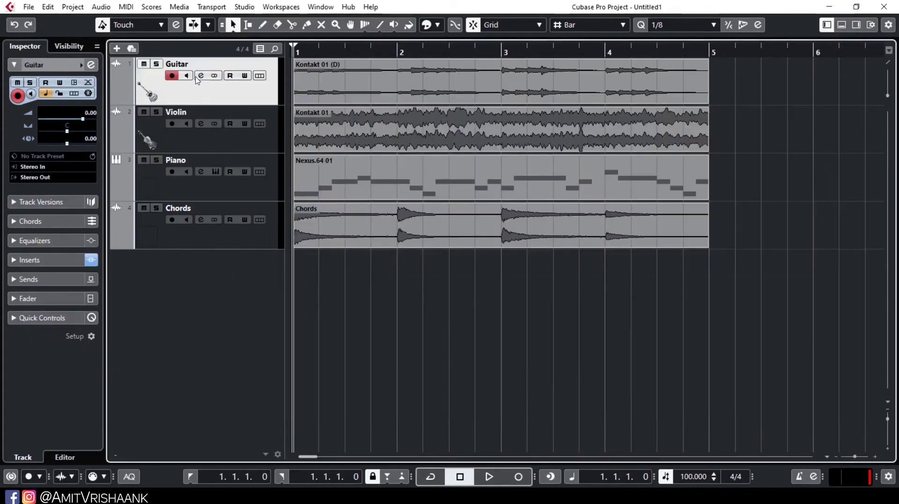
pyautogui.click(201, 76)
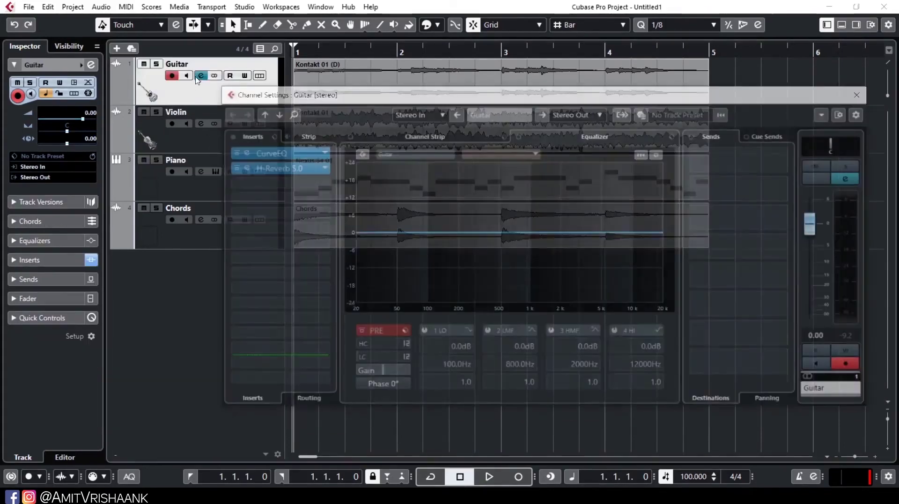
pyautogui.click(277, 113)
pyautogui.click(276, 113)
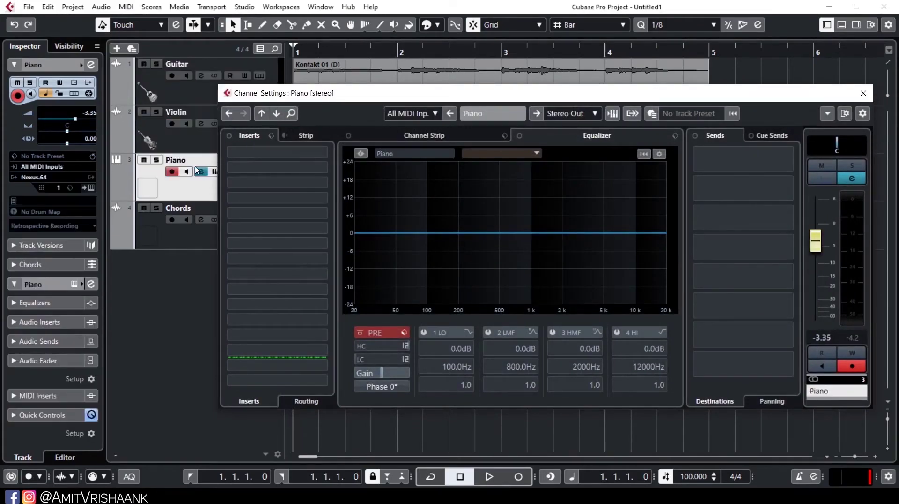
pyautogui.click(261, 114)
pyautogui.click(262, 114)
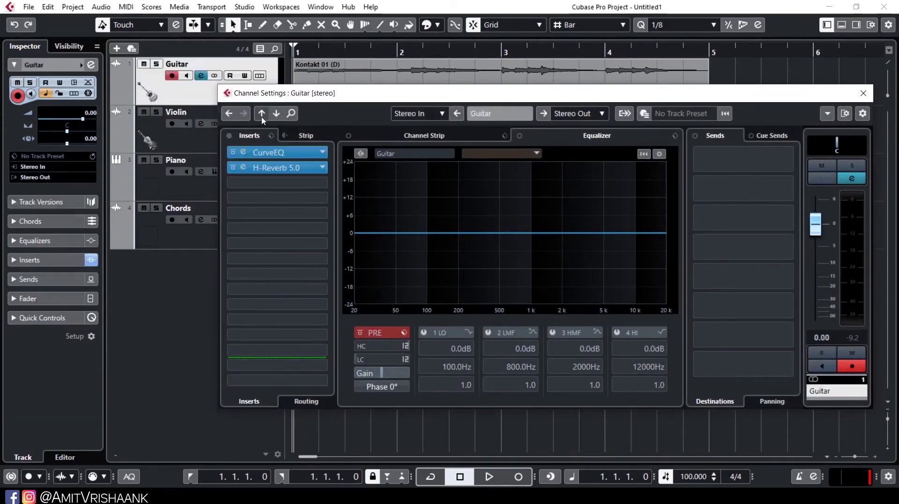
# - Move back and forward through the previously viewed channel settings, ending on the Violin channel, and reposition the window
pyautogui.click(229, 114)
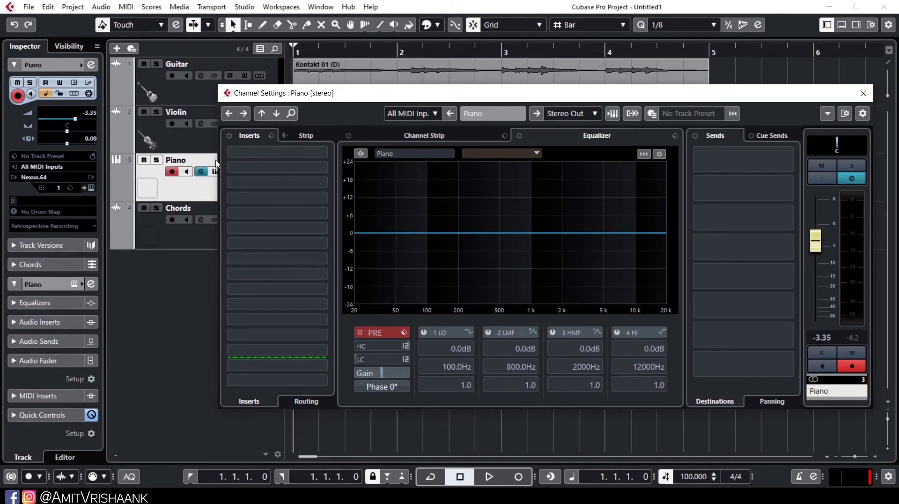
pyautogui.click(213, 131)
pyautogui.click(229, 114)
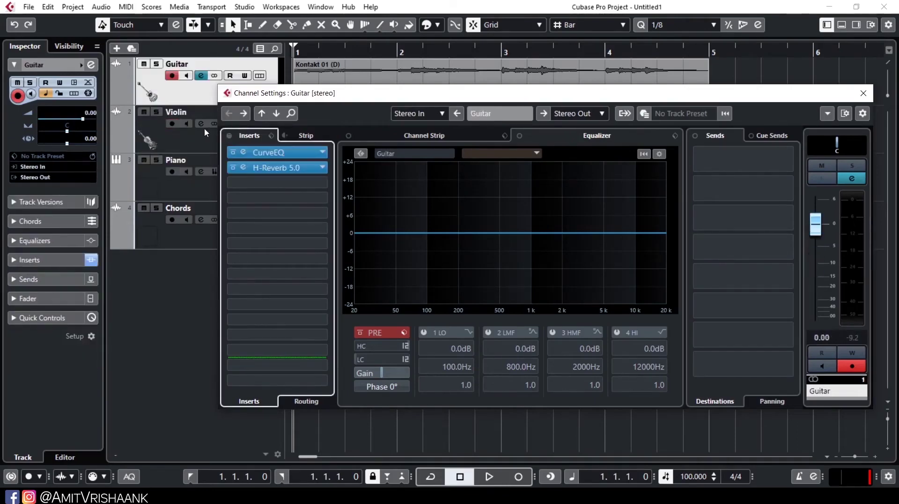
pyautogui.click(244, 113)
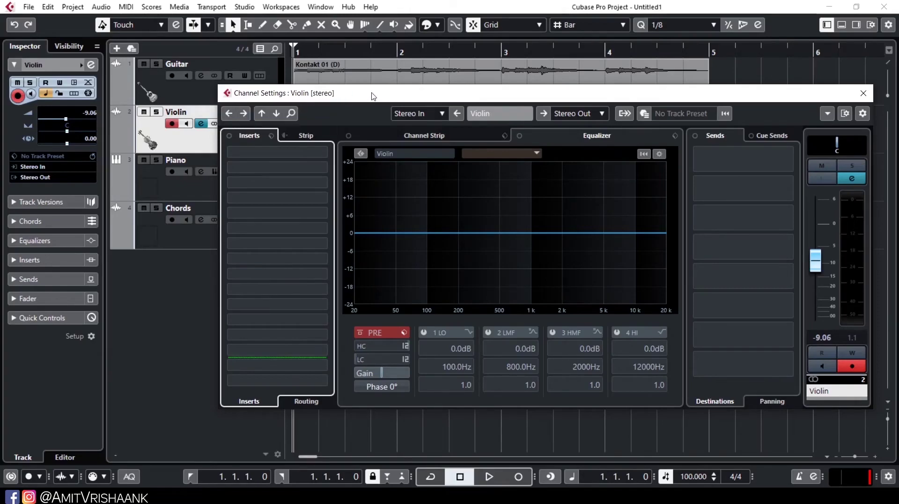
pyautogui.moveTo(369, 93); pyautogui.dragTo(356, 84)
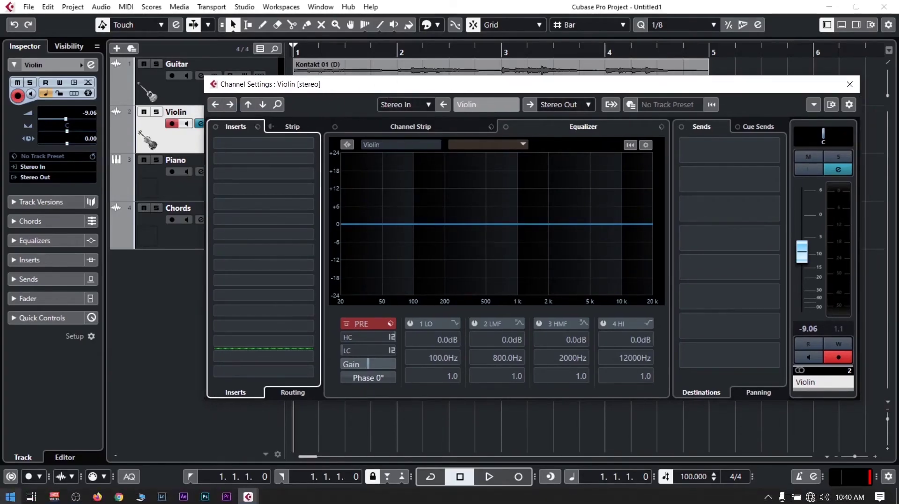
# - Switch to Paint, draw a rectangle in the middle of the canvas and write CUBASE 10.5 inside it
pyautogui.click(10, 495)
pyautogui.click(264, 207)
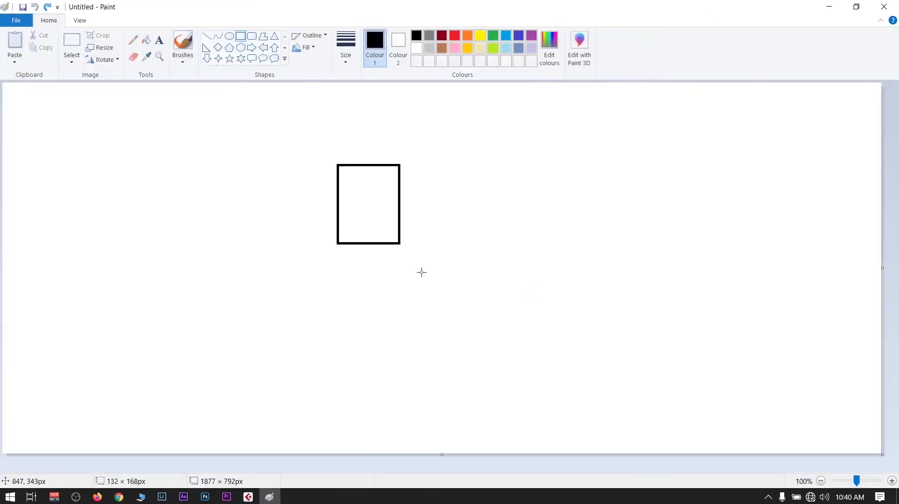
pyautogui.moveTo(400, 244); pyautogui.dragTo(555, 295)
pyautogui.click(159, 40)
pyautogui.click(345, 206)
pyautogui.write('CUBASE 10.5')
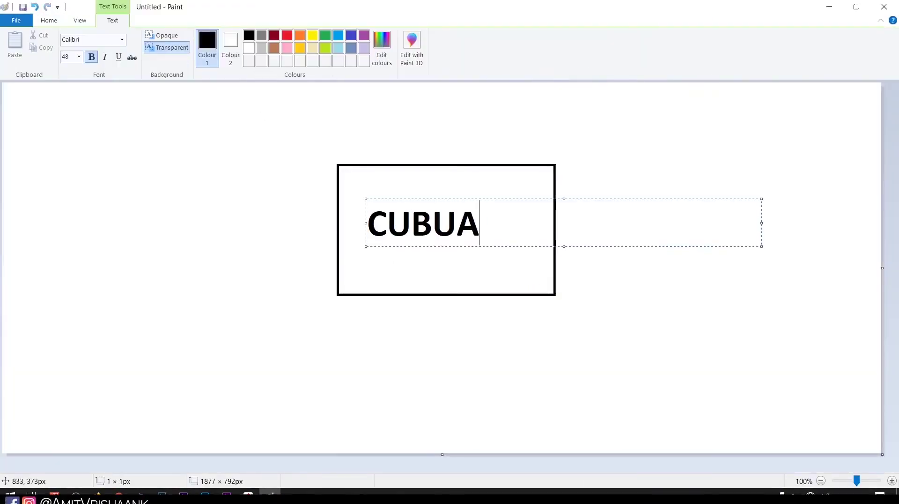
pyautogui.click(491, 135)
# - Draw two forked input lines that join into one arrow pointing at the CUBASE 10.5 box
pyautogui.click(206, 36)
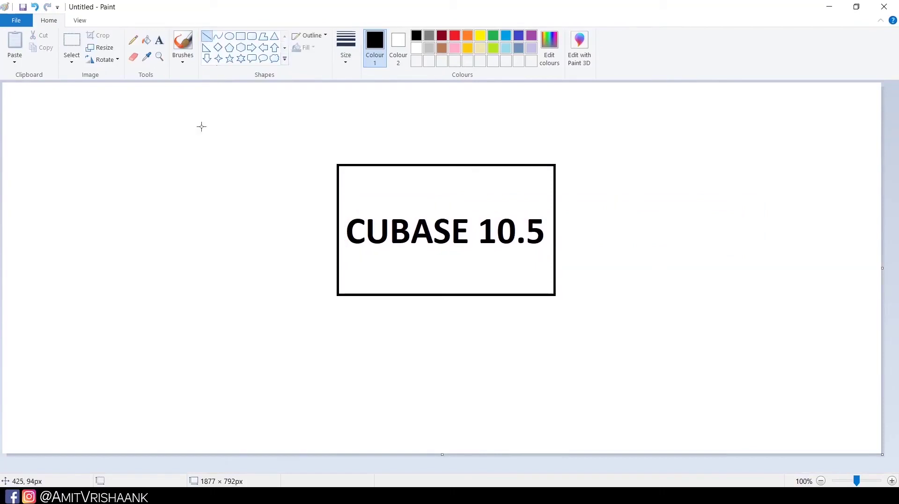
pyautogui.moveTo(178, 227)
pyautogui.mouseDown()
pyautogui.moveTo(313, 227)
pyautogui.moveTo(201, 227)
pyautogui.mouseUp()
pyautogui.moveTo(202, 202)
pyautogui.mouseDown()
pyautogui.moveTo(202, 249)
pyautogui.moveTo(123, 202)
pyautogui.mouseUp()
pyautogui.moveTo(203, 250); pyautogui.dragTo(125, 250)
pyautogui.moveTo(302, 216)
pyautogui.mouseDown()
pyautogui.moveTo(311, 227)
pyautogui.moveTo(305, 237)
pyautogui.mouseUp()
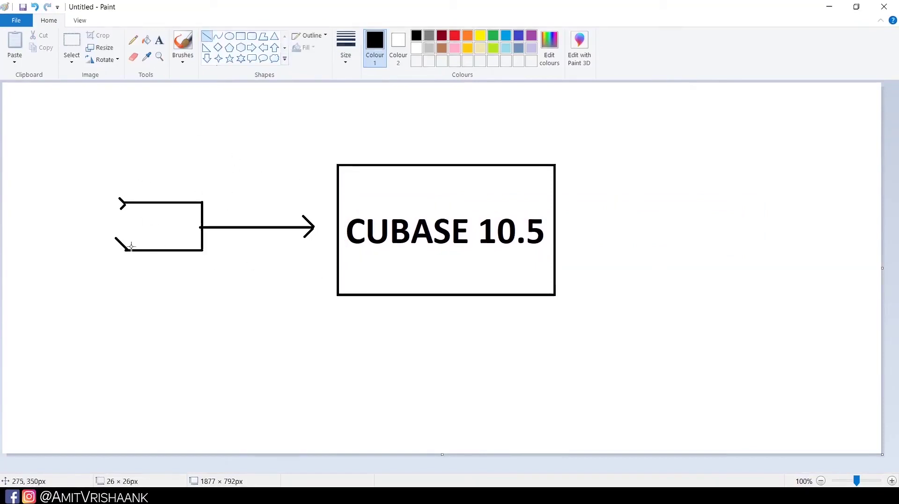
pyautogui.moveTo(124, 201); pyautogui.dragTo(116, 193)
pyautogui.moveTo(125, 249)
pyautogui.mouseDown()
pyautogui.moveTo(116, 241)
pyautogui.moveTo(116, 259)
pyautogui.mouseUp()
pyautogui.moveTo(124, 203); pyautogui.dragTo(116, 211)
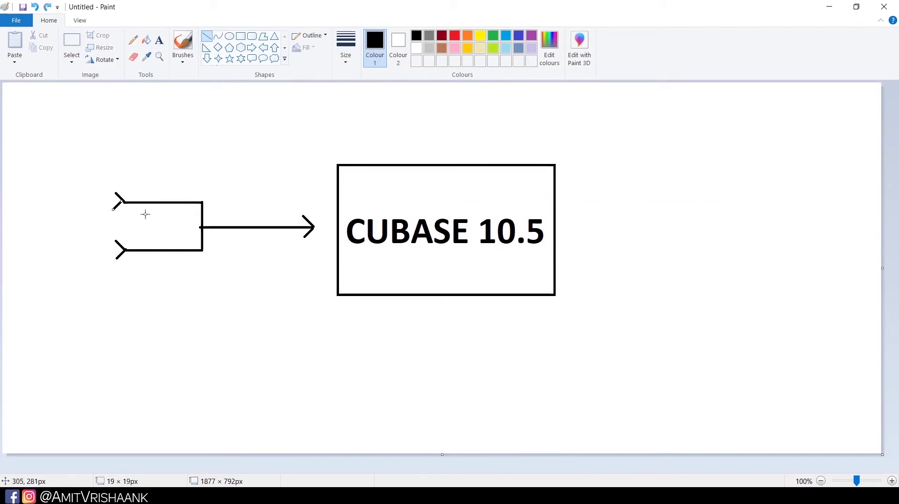
pyautogui.click(133, 56)
# - Draw an arrow leading away from the CUBASE 10.5 box and two upright speaker rectangles beyond its tip
pyautogui.click(207, 36)
pyautogui.moveTo(567, 229)
pyautogui.mouseDown()
pyautogui.moveTo(677, 229)
pyautogui.moveTo(668, 238)
pyautogui.mouseUp()
pyautogui.click(240, 36)
pyautogui.moveTo(698, 177); pyautogui.dragTo(758, 268)
pyautogui.moveTo(769, 177)
pyautogui.mouseDown()
pyautogui.moveTo(825, 267)
pyautogui.moveTo(839, 267)
pyautogui.moveTo(824, 267)
pyautogui.mouseUp()
# - Add a large circle with a small concentric circle and a small rectangle above it to each speaker
pyautogui.click(229, 36)
pyautogui.moveTo(706, 216); pyautogui.dragTo(751, 263)
pyautogui.moveTo(774, 218); pyautogui.dragTo(820, 263)
pyautogui.moveTo(721, 233); pyautogui.dragTo(736, 249)
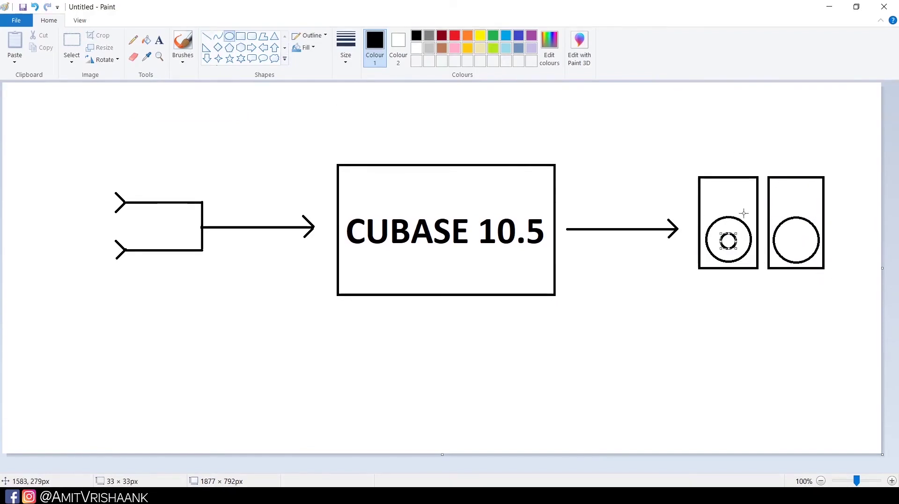
pyautogui.moveTo(787, 234); pyautogui.dragTo(803, 250)
pyautogui.click(240, 36)
pyautogui.moveTo(716, 191)
pyautogui.mouseDown()
pyautogui.moveTo(739, 206)
pyautogui.moveTo(805, 206)
pyautogui.mouseUp()
# - Fill both speaker bodies with black and the rings of their large circles with yellow
pyautogui.click(146, 40)
pyautogui.click(705, 216)
pyautogui.click(775, 216)
pyautogui.click(480, 35)
pyautogui.click(728, 225)
pyautogui.click(796, 225)
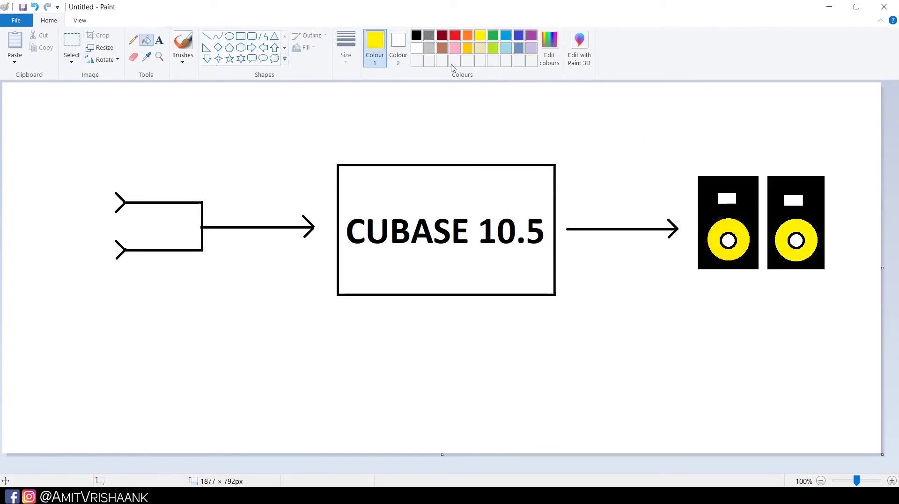
# - Fill the small rectangles on both speakers and the CUBASE 10.5 box with grey
pyautogui.click(429, 35)
pyautogui.click(727, 198)
pyautogui.click(793, 201)
pyautogui.click(444, 271)
# - Label the upper input fork MIC and the lower one MIDI in large black text, undoing the first MIC attempt
pyautogui.click(159, 40)
pyautogui.click(40, 166)
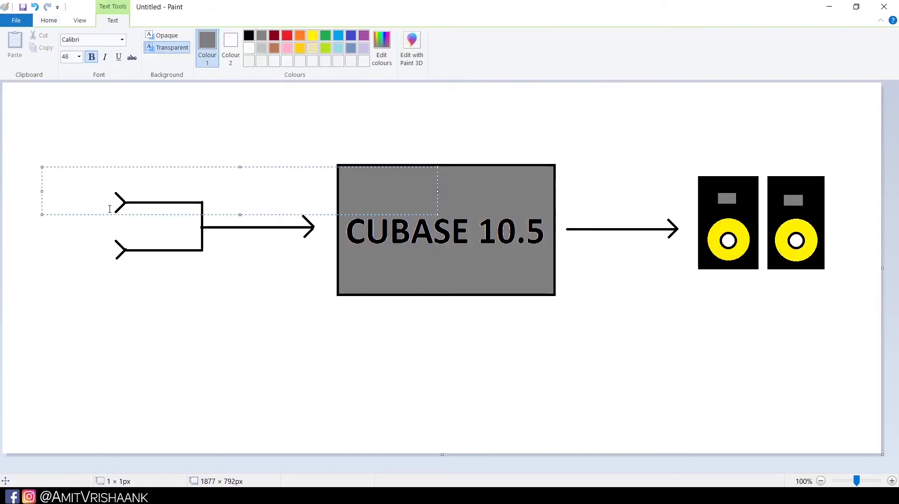
pyautogui.write('MIC')
pyautogui.click(132, 168)
pyautogui.hotkey('ctrl', 'z')
pyautogui.click(39, 172)
pyautogui.write('MIC')
pyautogui.click(30, 225)
pyautogui.write('MIDI')
pyautogui.click(411, 196)
# - Add smaller text labels, INPUT above the arrow into the box and OUTPUT above the arrow to the speakers
pyautogui.click(237, 170)
pyautogui.click(78, 57)
pyautogui.click(66, 148)
pyautogui.write('INPUT')
pyautogui.moveTo(236, 194); pyautogui.dragTo(234, 233)
pyautogui.moveTo(589, 208); pyautogui.dragTo(751, 247)
pyautogui.write('OUTPUT')
pyautogui.click(752, 247)
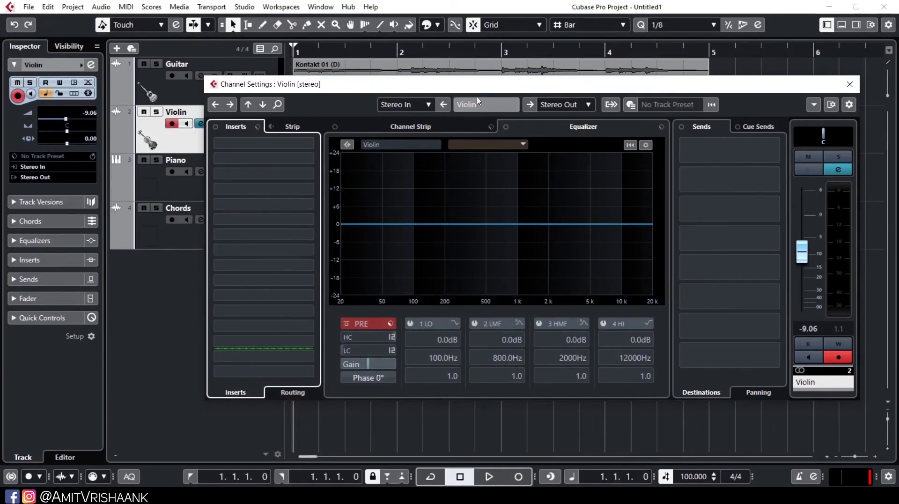
# - Return to Cubase and view the Violin channel's input and output routing options, keeping Stereo Out as the output
pyautogui.moveTo(495, 86); pyautogui.dragTo(541, 72)
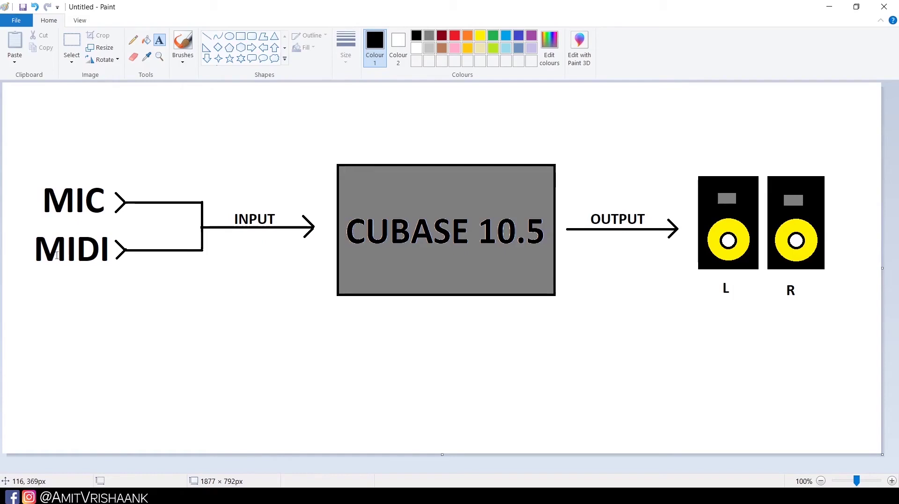
pyautogui.click(829, 7)
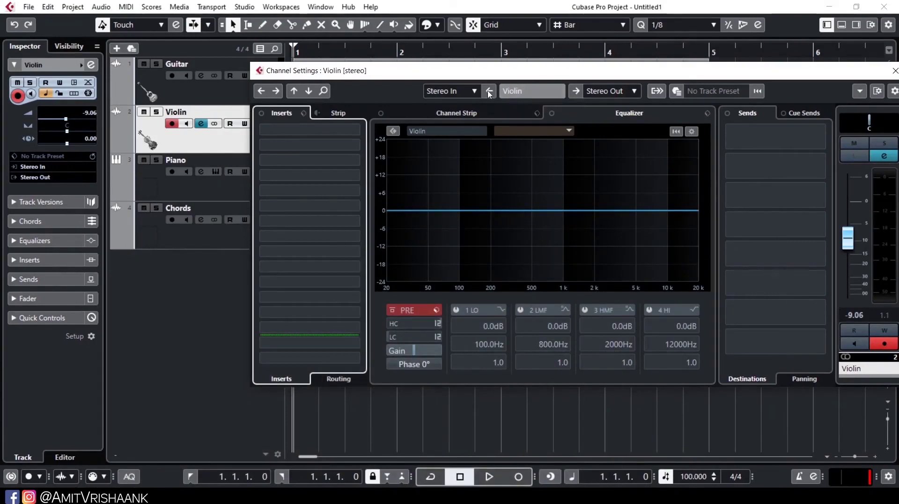
pyautogui.click(474, 92)
pyautogui.click(450, 91)
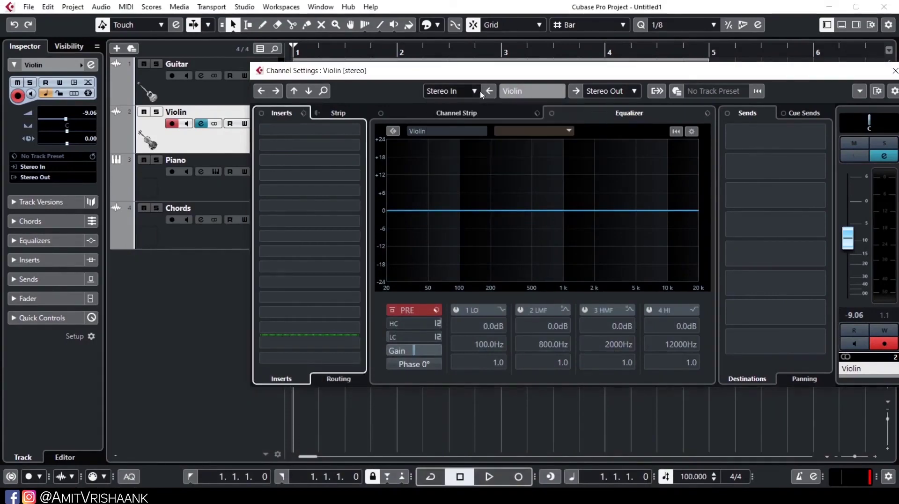
pyautogui.click(623, 93)
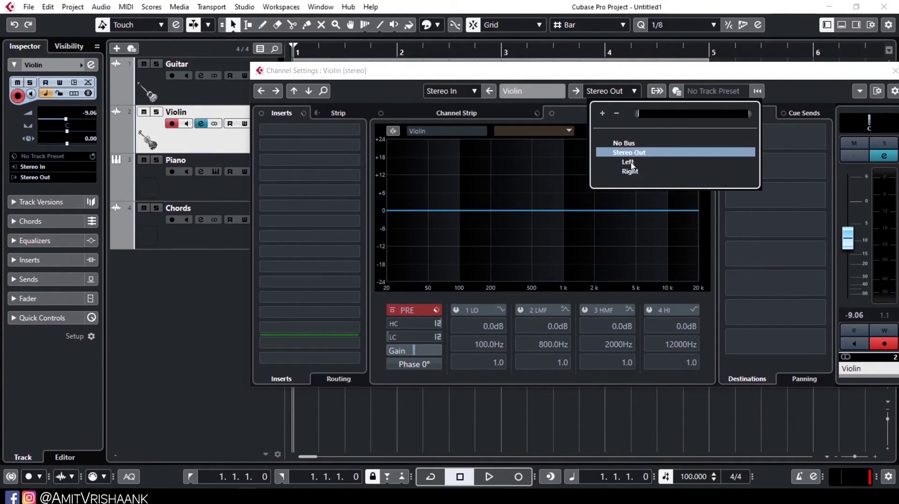
pyautogui.click(633, 153)
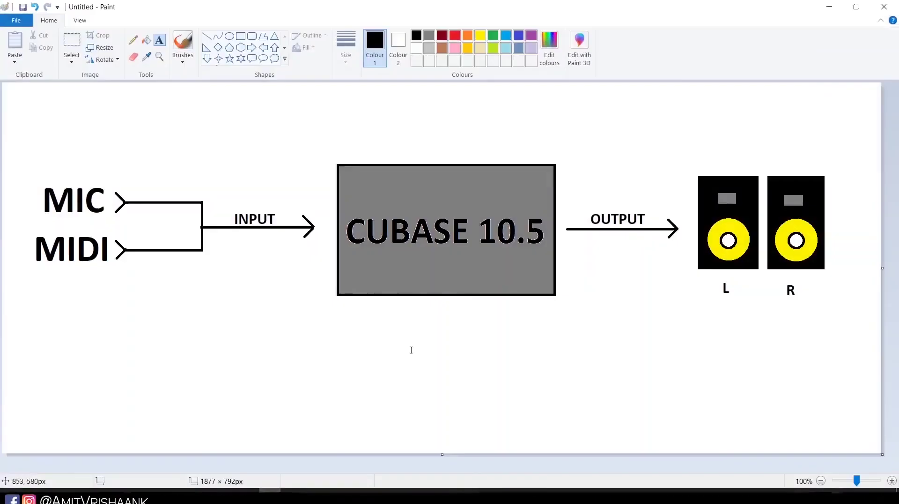
# - Compare the Paint signal-flow diagram with the Violin channel's input routing, and return to the Cubase project
pyautogui.click(269, 495)
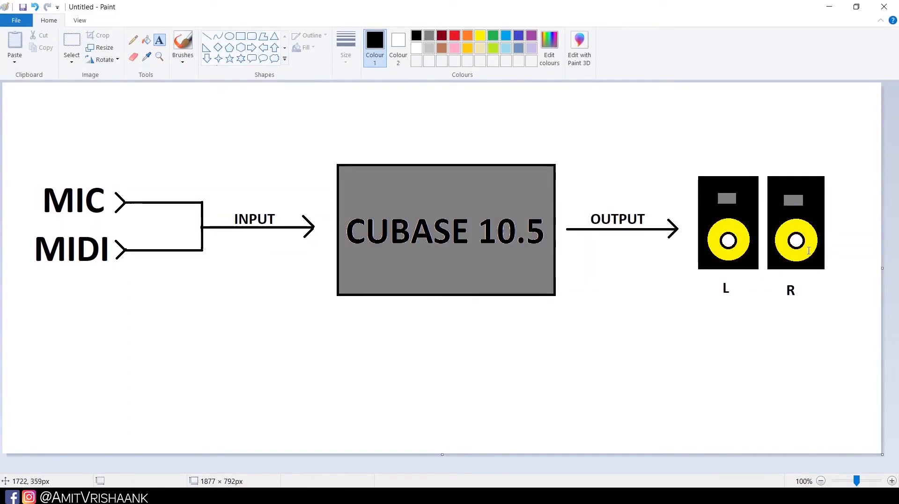
pyautogui.moveTo(247, 495)
pyautogui.click(278, 459)
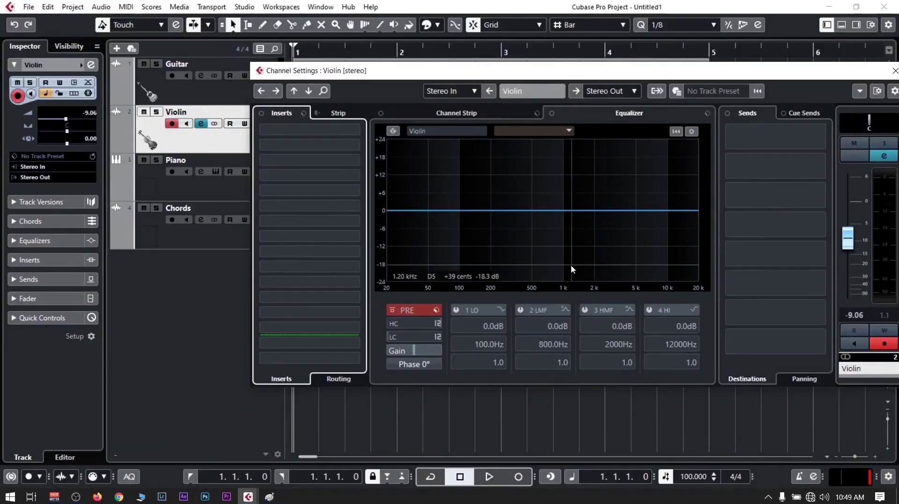
pyautogui.click(448, 92)
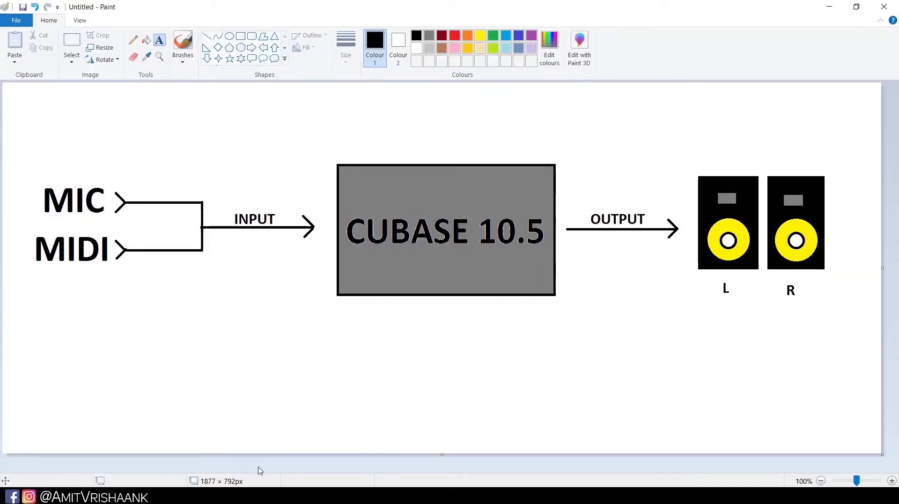
pyautogui.click(275, 496)
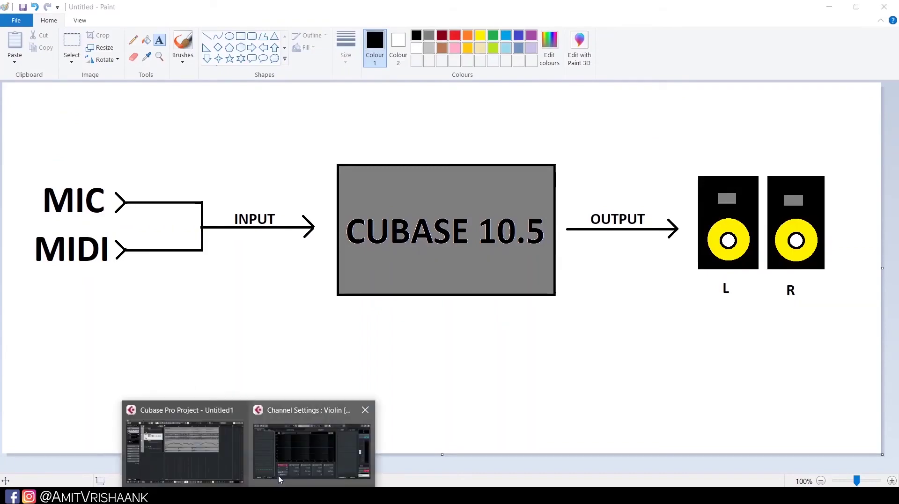
pyautogui.click(294, 467)
# - Check the configuration options for a new audio track, keep Mono, and cancel without adding the track
pyautogui.rightClick(183, 356)
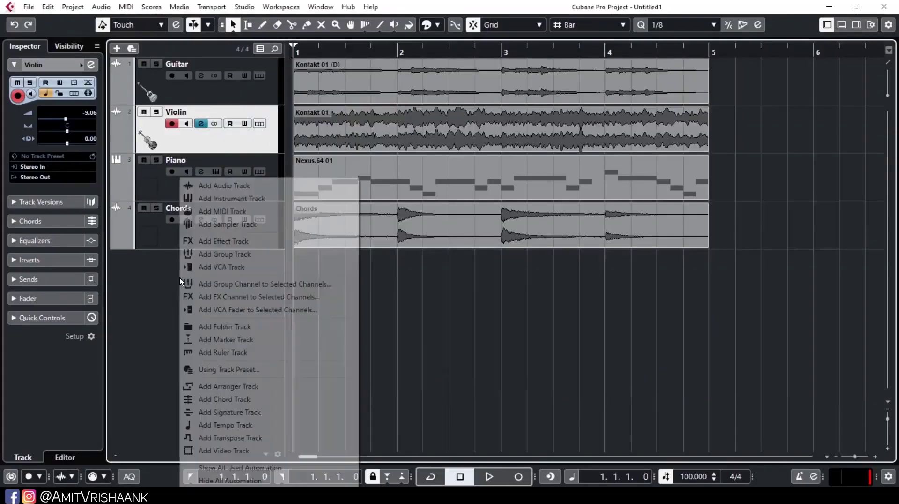
pyautogui.click(223, 185)
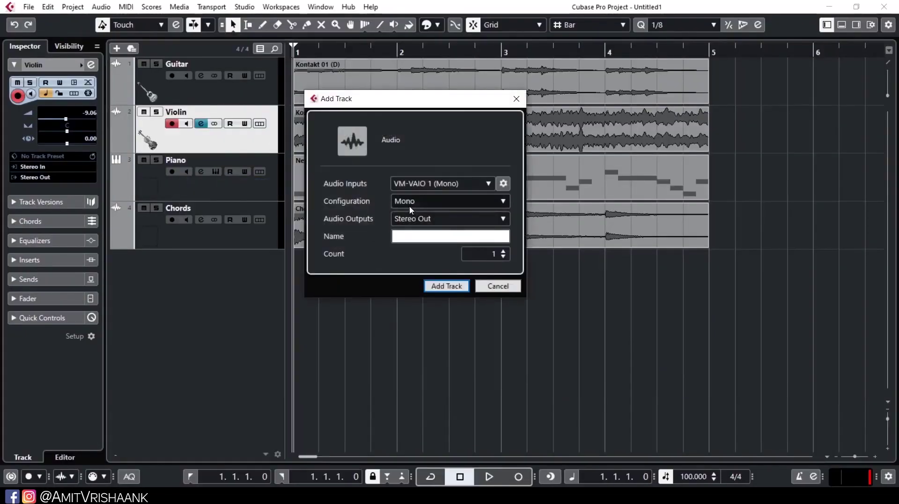
pyautogui.click(426, 202)
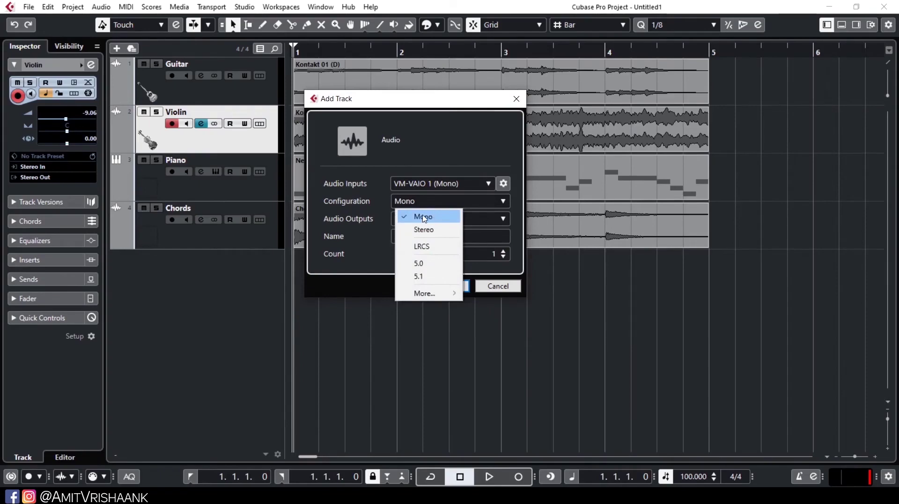
pyautogui.click(424, 218)
pyautogui.click(491, 289)
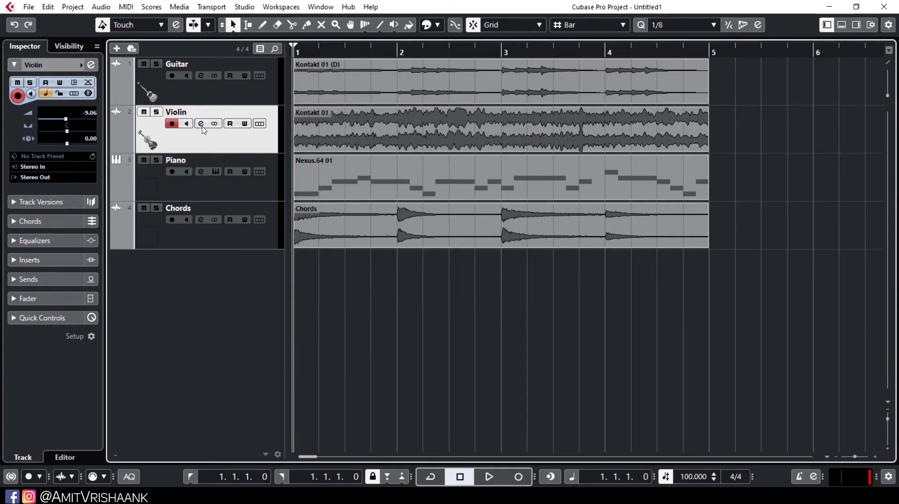
# - View the Violin track's channel settings, open the Piano track's channel settings and reposition the window
pyautogui.click(201, 124)
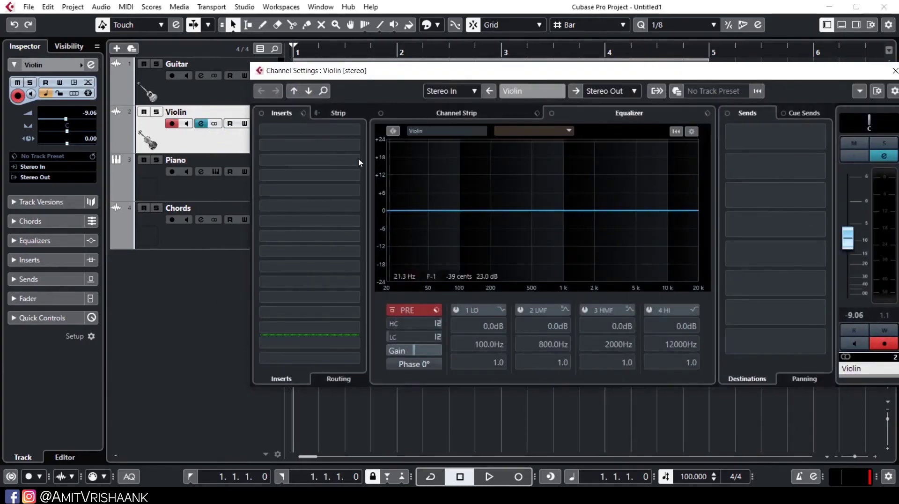
pyautogui.moveTo(386, 75); pyautogui.dragTo(532, 132)
pyautogui.click(207, 184)
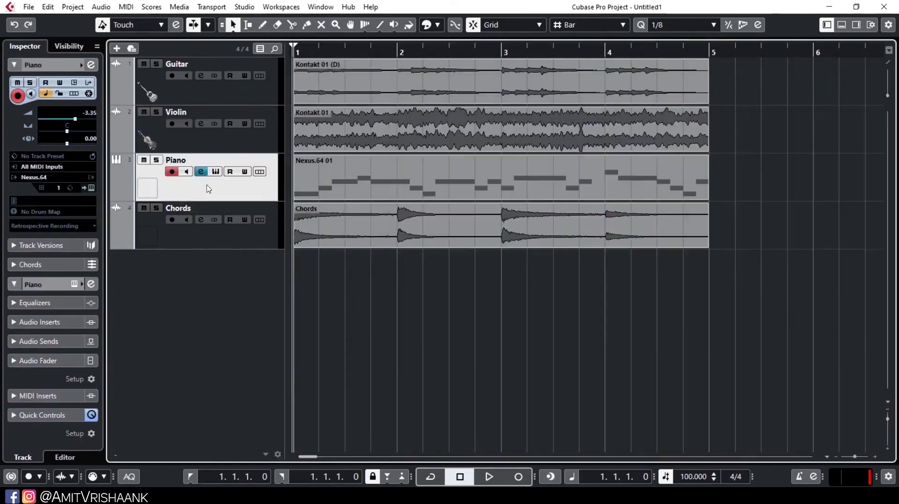
pyautogui.click(204, 174)
pyautogui.moveTo(576, 135); pyautogui.dragTo(347, 54)
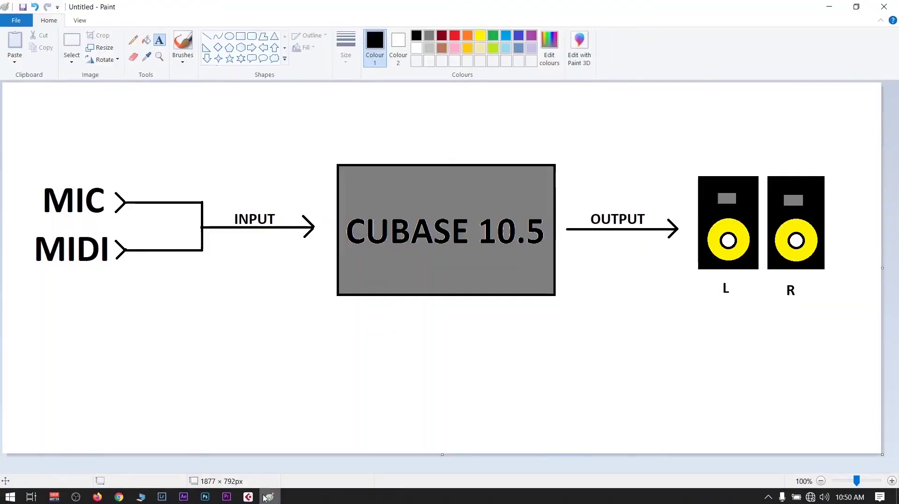
# - Look at the MIDI input in the Paint diagram and the Piano channel's input routing options in Cubase
pyautogui.moveTo(269, 497)
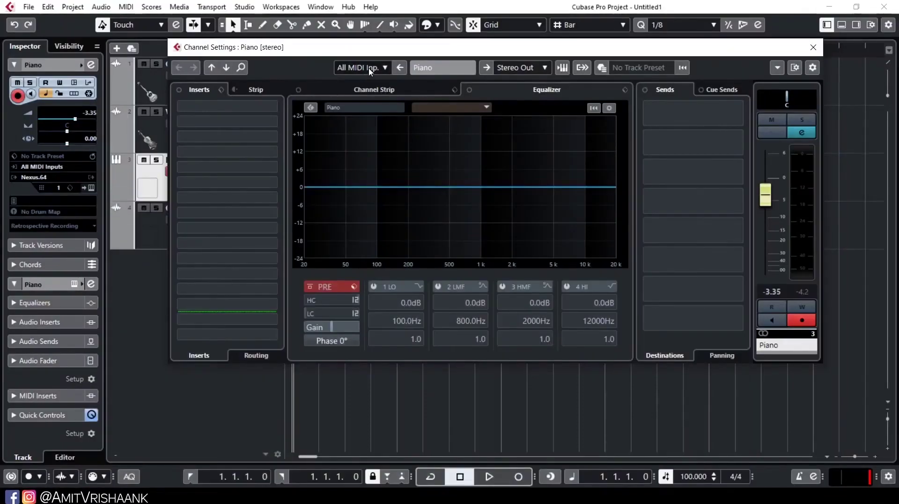
pyautogui.click(368, 68)
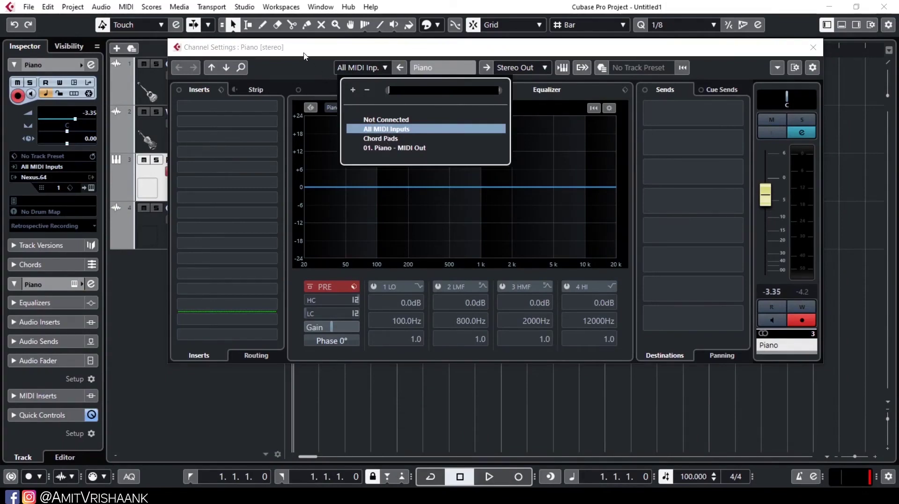
pyautogui.click(372, 56)
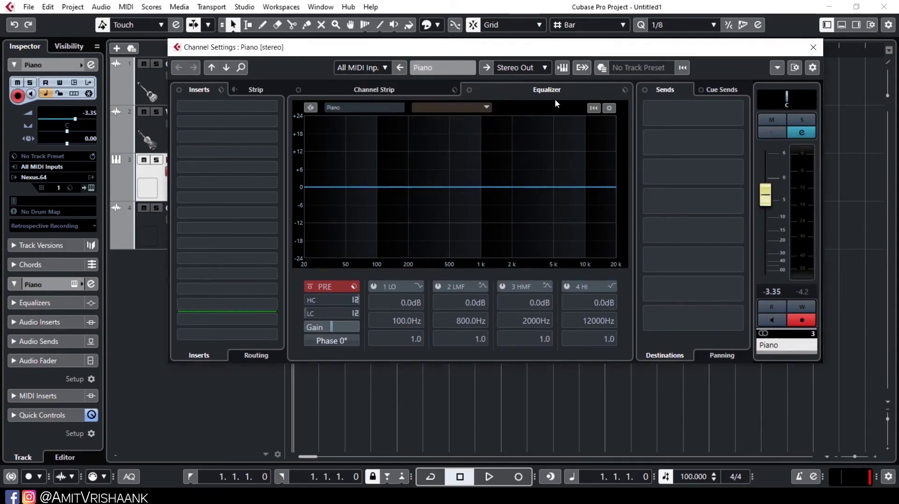
# - View the Piano channel's Nexus instrument, close it, and show the channel's track preset options
pyautogui.click(562, 68)
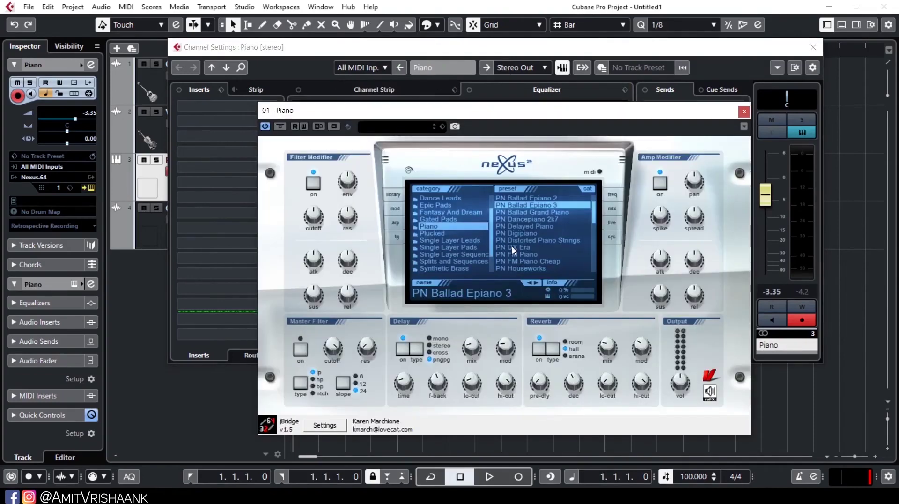
pyautogui.click(747, 112)
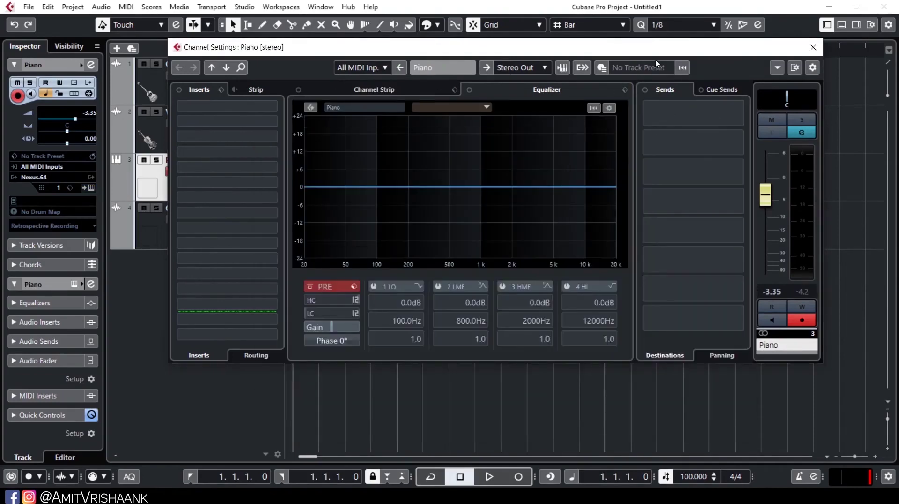
pyautogui.click(604, 68)
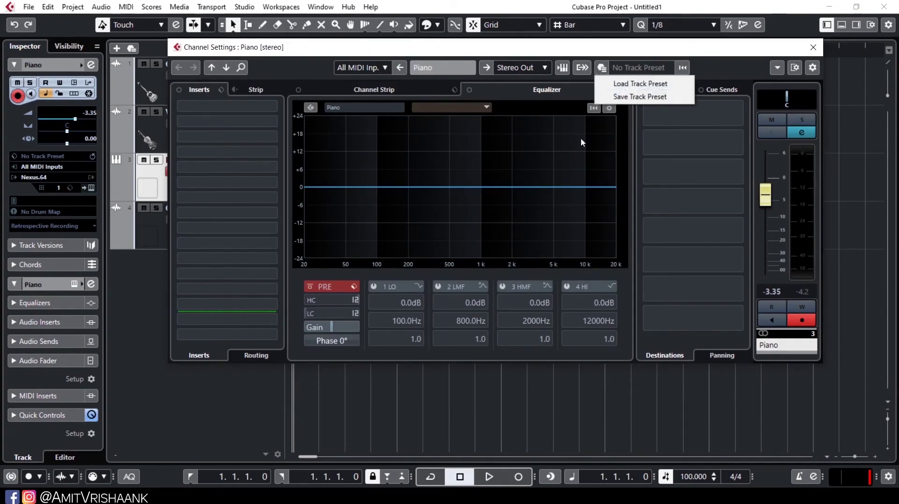
# - Hide the Track Templates controls in the Piano channel's settings window and show them again
pyautogui.click(721, 70)
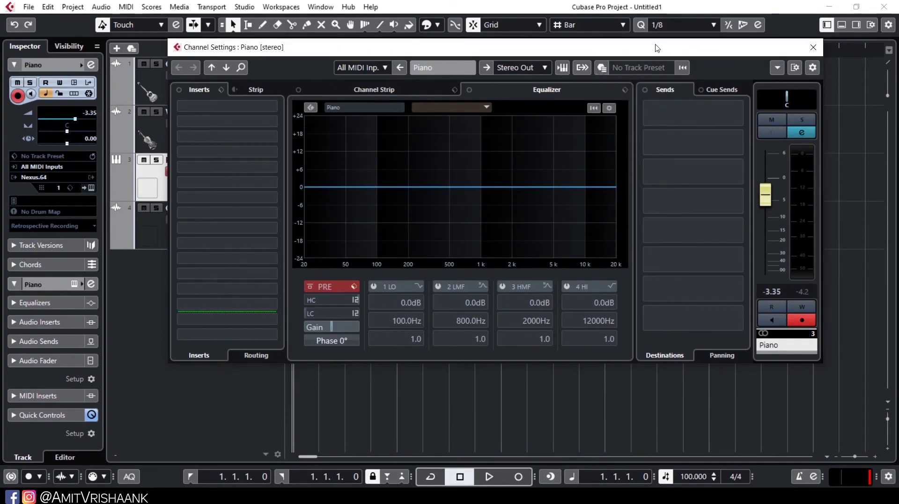
pyautogui.moveTo(658, 48); pyautogui.dragTo(660, 65)
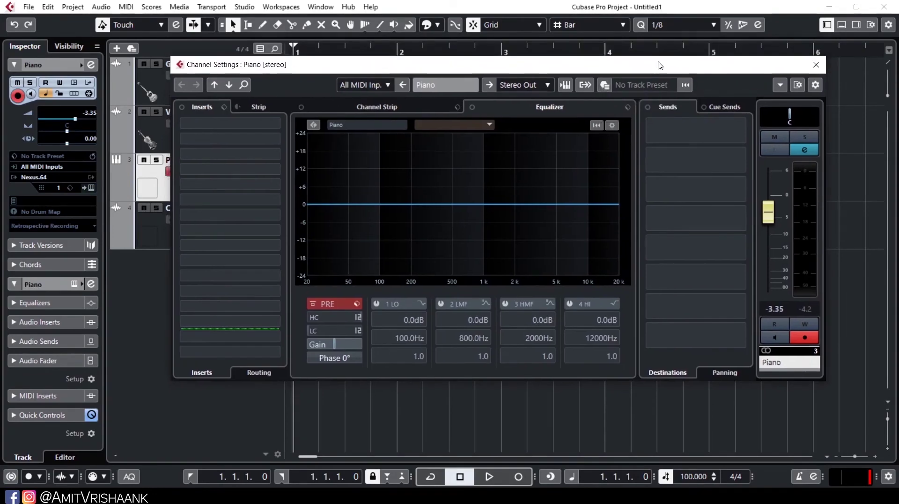
pyautogui.click(815, 87)
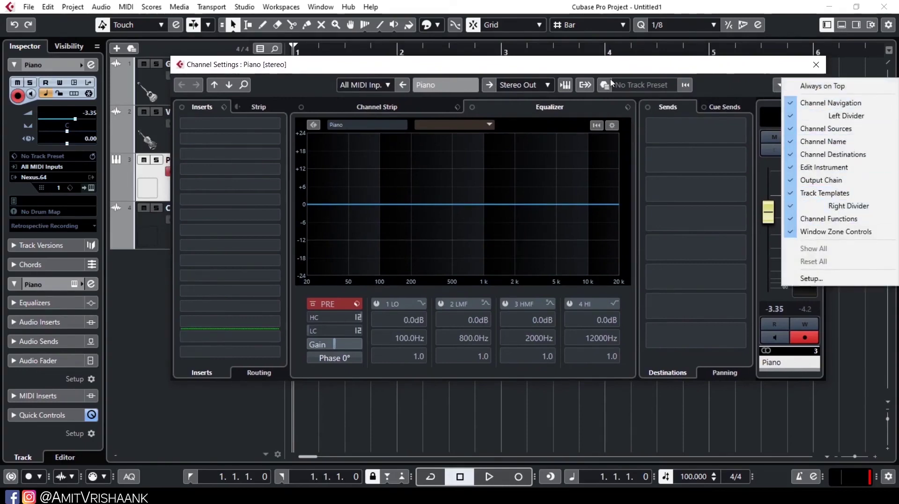
pyautogui.click(803, 194)
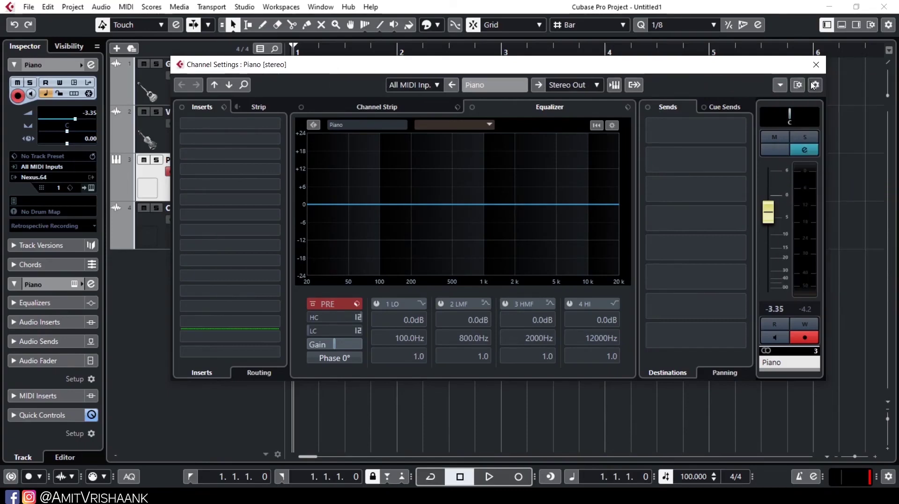
pyautogui.click(815, 85)
pyautogui.click(803, 194)
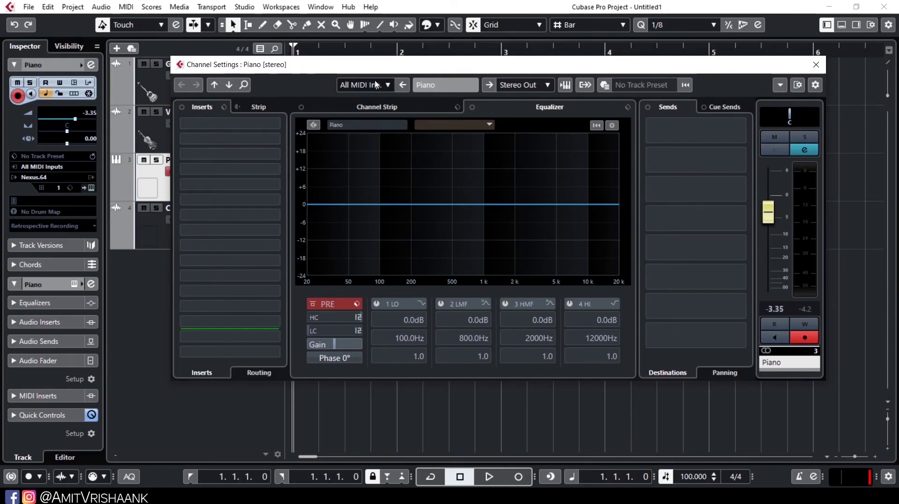
# - Solo the Guitar track, view its channel settings, and set the cycle range from bar 1 to bar 5
pyautogui.moveTo(362, 70); pyautogui.dragTo(440, 71)
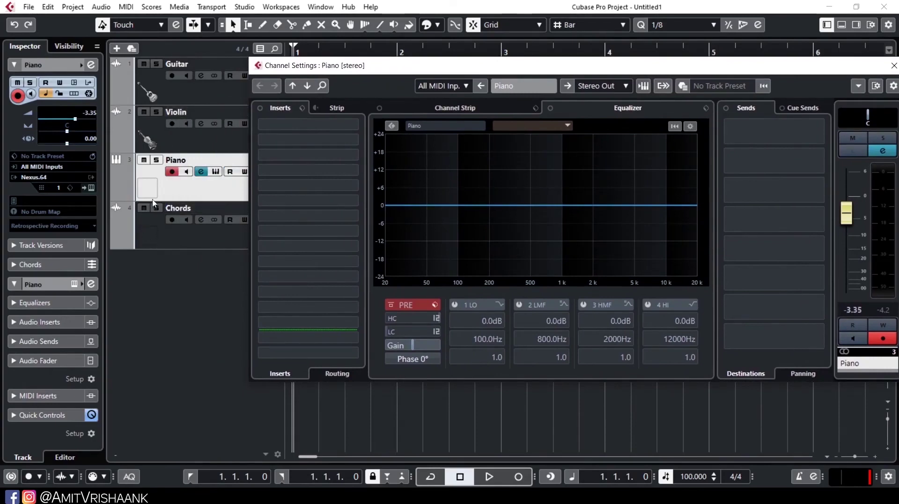
pyautogui.click(192, 102)
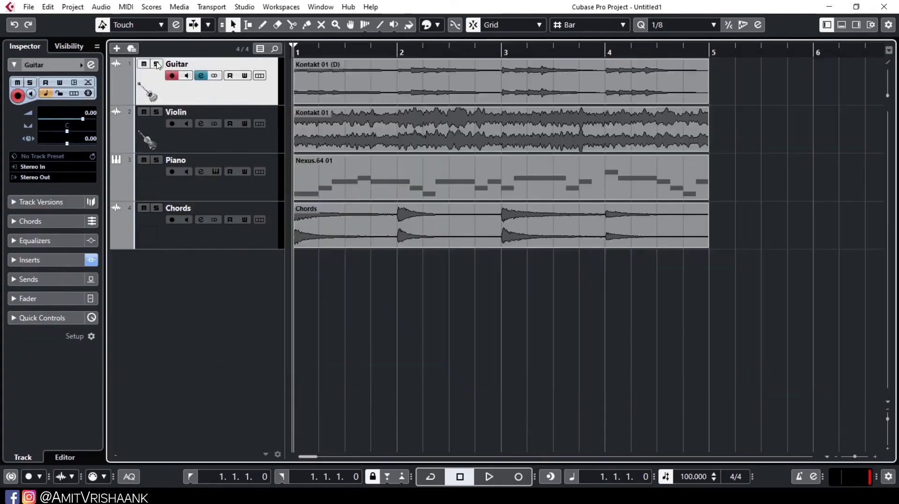
pyautogui.press('s')
pyautogui.click(196, 78)
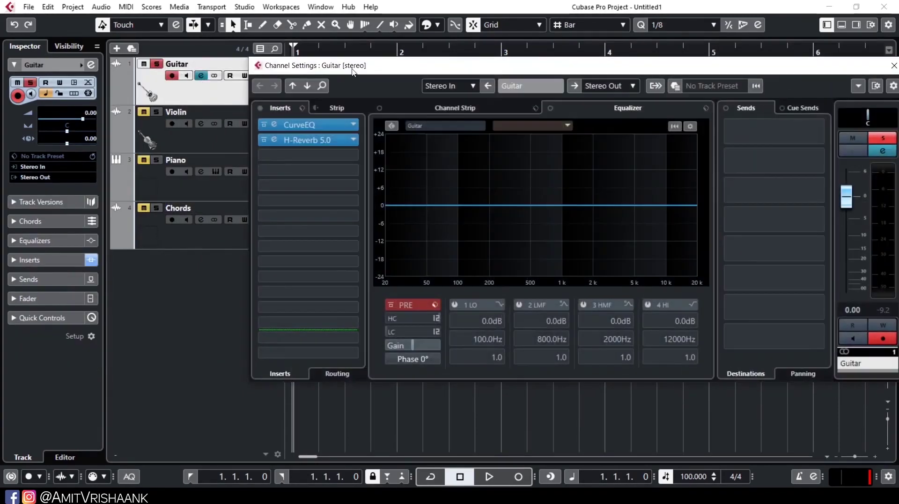
pyautogui.moveTo(351, 68); pyautogui.dragTo(340, 122)
pyautogui.moveTo(296, 47); pyautogui.dragTo(705, 52)
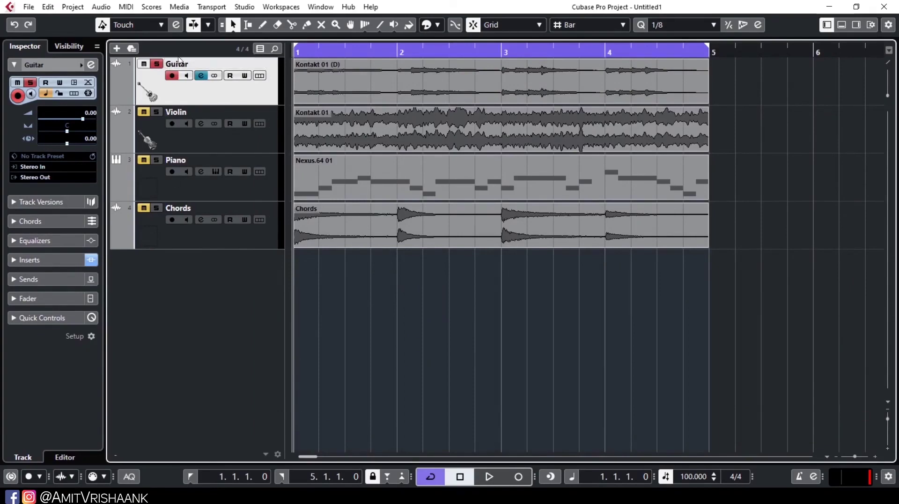
pyautogui.click(201, 76)
pyautogui.click(201, 76)
pyautogui.moveTo(494, 122); pyautogui.dragTo(442, 90)
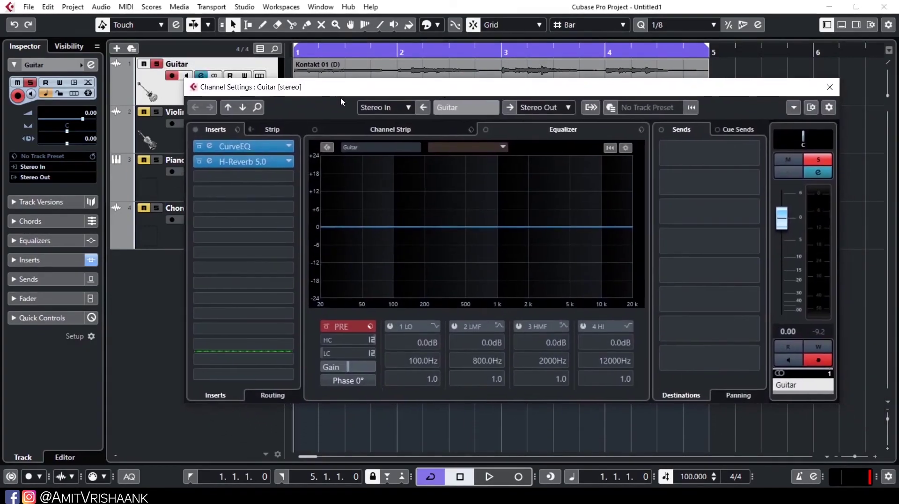
pyautogui.click(289, 146)
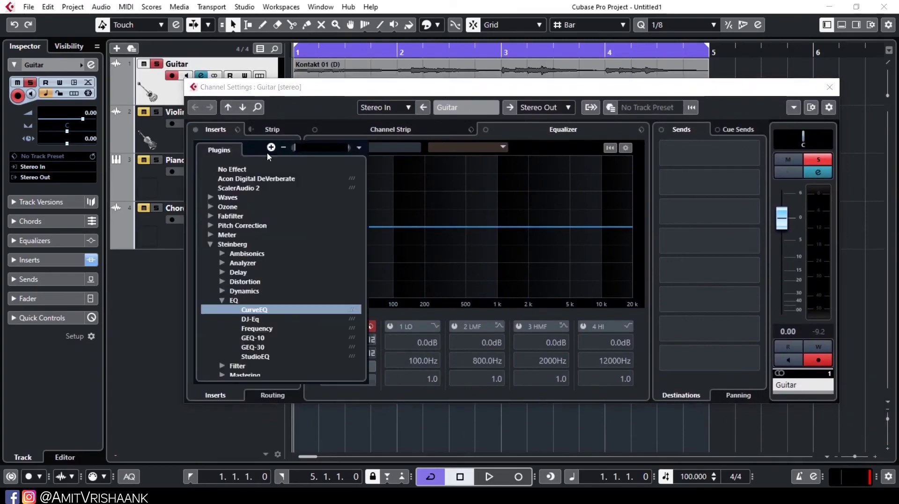
pyautogui.click(221, 166)
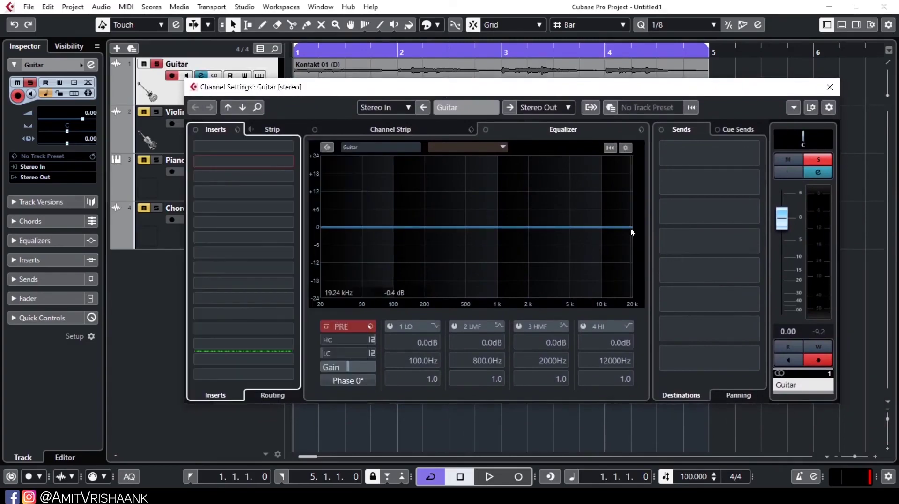
# - During playback, set the Guitar's EQ band 3 to -18.1 dB at 14279 Hz with Q 0.0, stop, and switch the band off
pyautogui.click(489, 477)
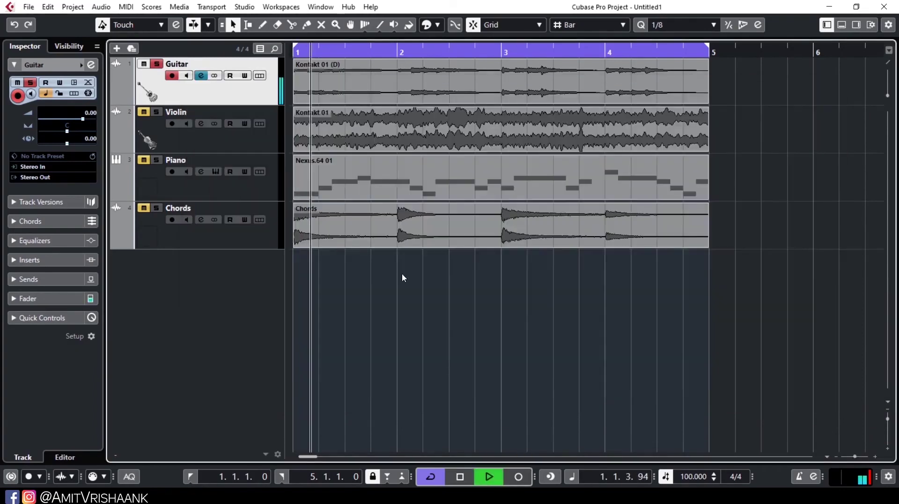
pyautogui.click(201, 75)
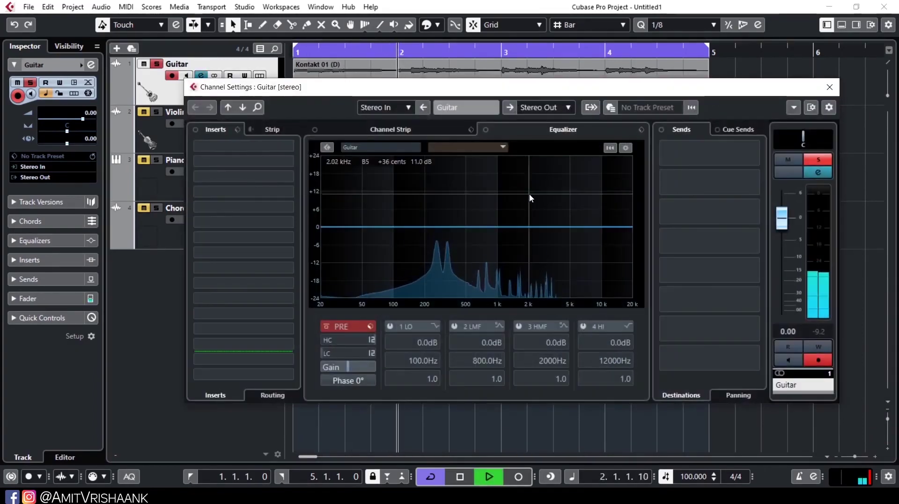
pyautogui.click(527, 214)
pyautogui.moveTo(527, 214); pyautogui.dragTo(619, 283)
pyautogui.scroll(-10, 562, 267)
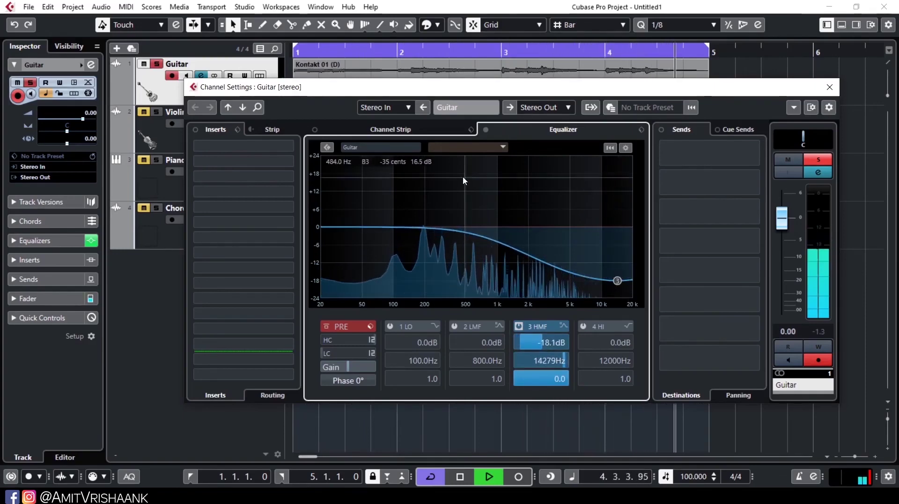
pyautogui.press('space')
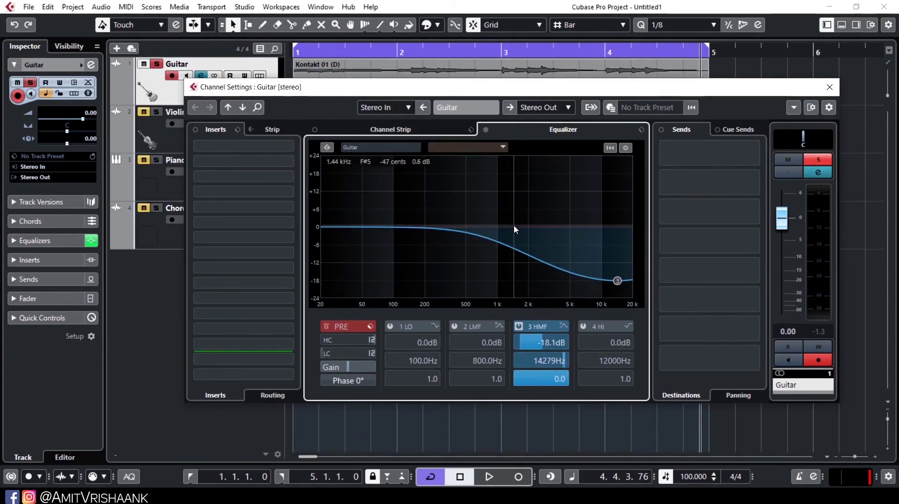
pyautogui.click(520, 327)
# - Load FabFilter Pro-Q 2 (Mono) into the Guitar's first insert slot and reposition its window
pyautogui.click(246, 148)
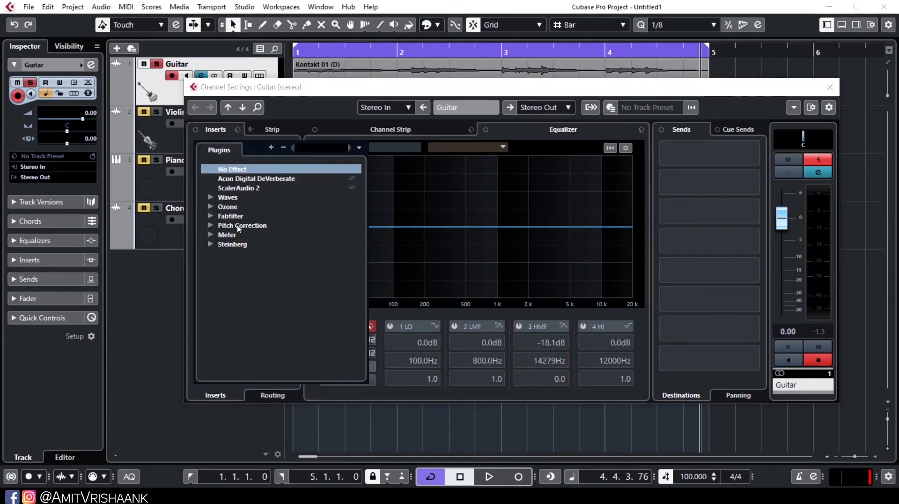
pyautogui.click(211, 217)
pyautogui.scroll(-3, 269, 281)
pyautogui.click(268, 309)
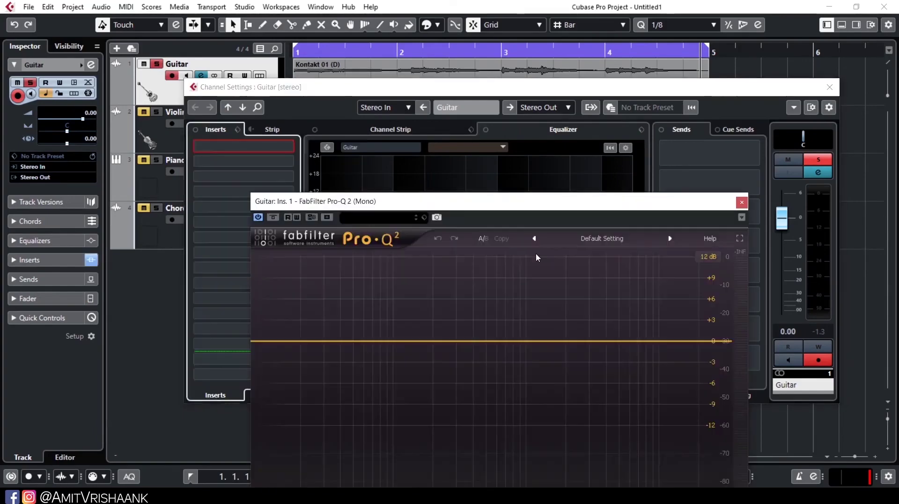
pyautogui.moveTo(527, 206); pyautogui.dragTo(510, 66)
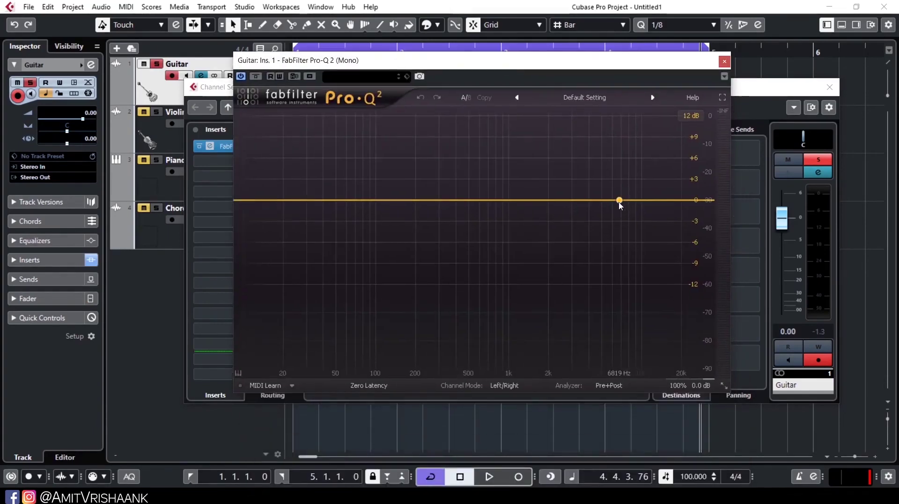
# - During playback, add a wide -30 dB Bell band at about 16995 Hz in Pro-Q 2, then stop and close the plug-in
pyautogui.press('space')
pyautogui.moveTo(620, 201); pyautogui.dragTo(672, 284)
pyautogui.scroll(-10, 638, 284)
pyautogui.scroll(-3, 638, 285)
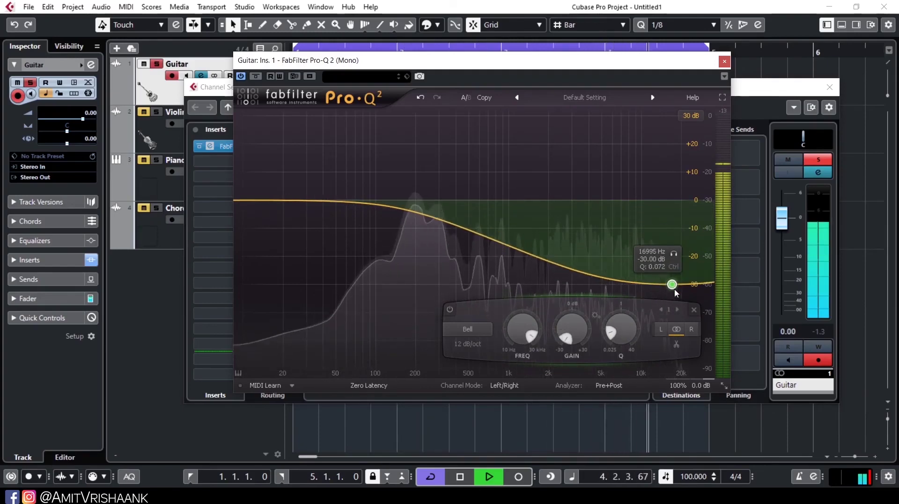
pyautogui.scroll(3, 672, 285)
pyautogui.press('space')
pyautogui.click(724, 61)
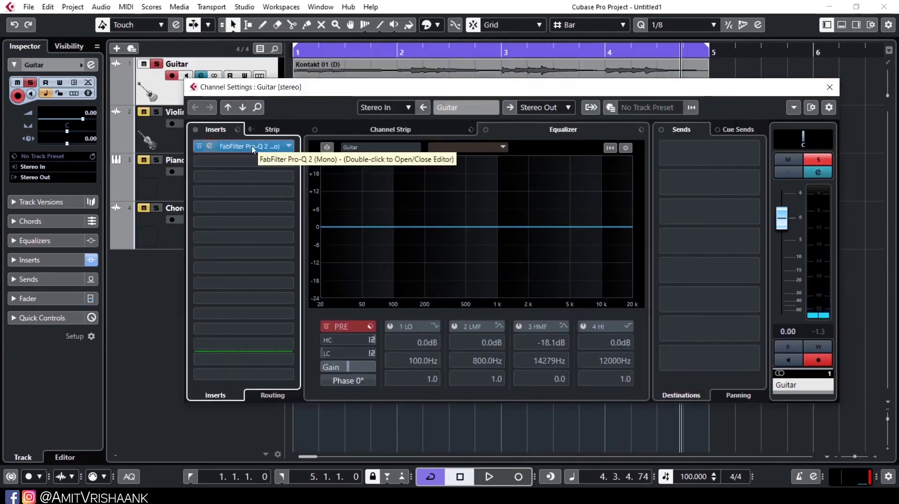
pyautogui.click(411, 133)
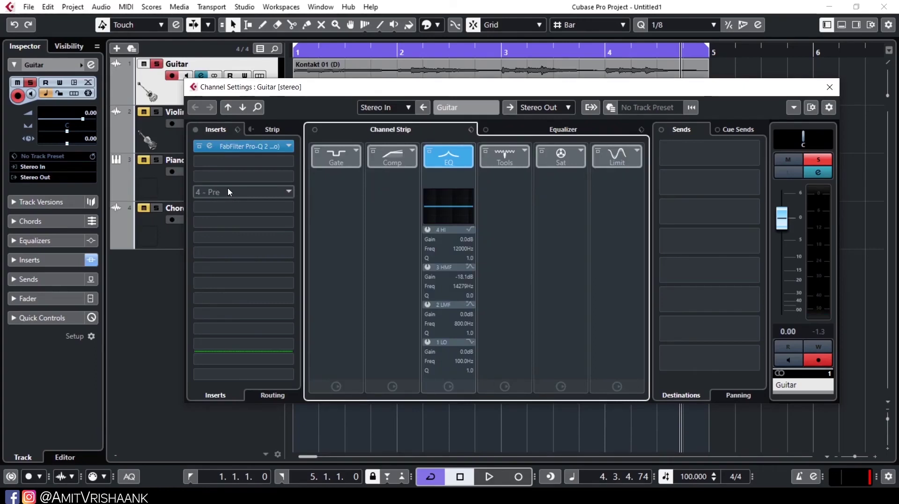
pyautogui.click(229, 161)
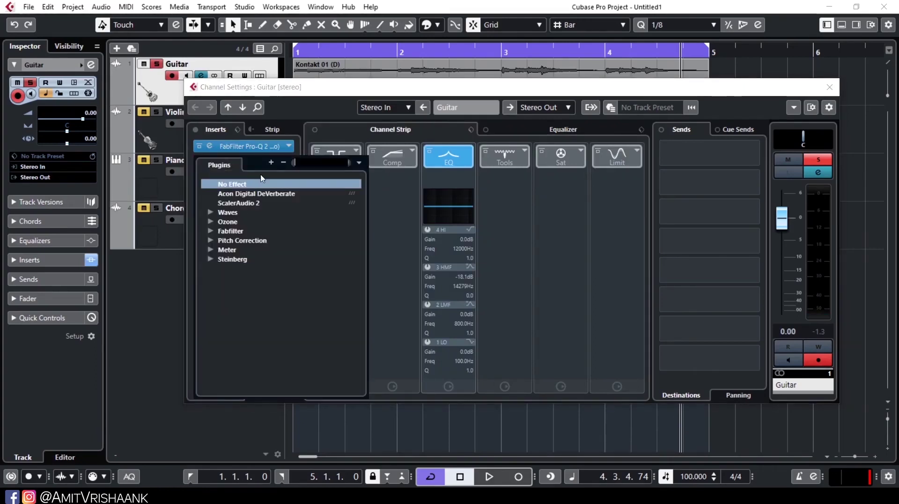
pyautogui.write('COMPRE')
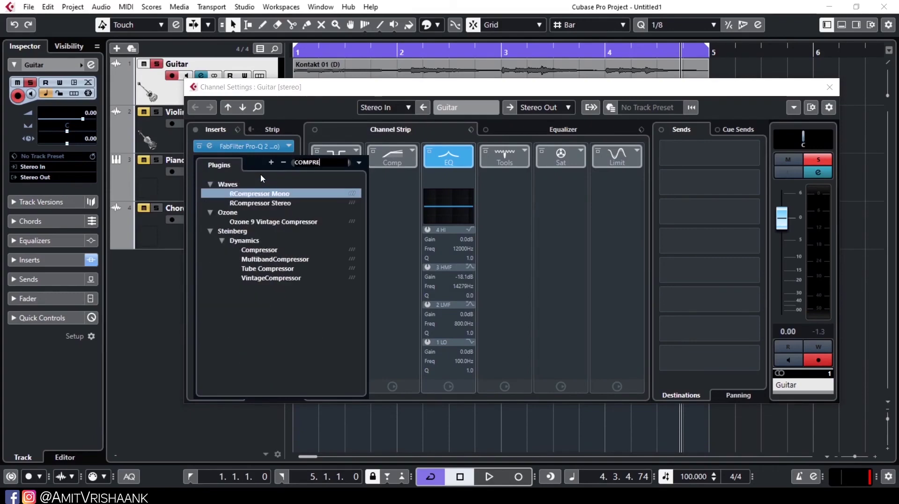
pyautogui.click(303, 252)
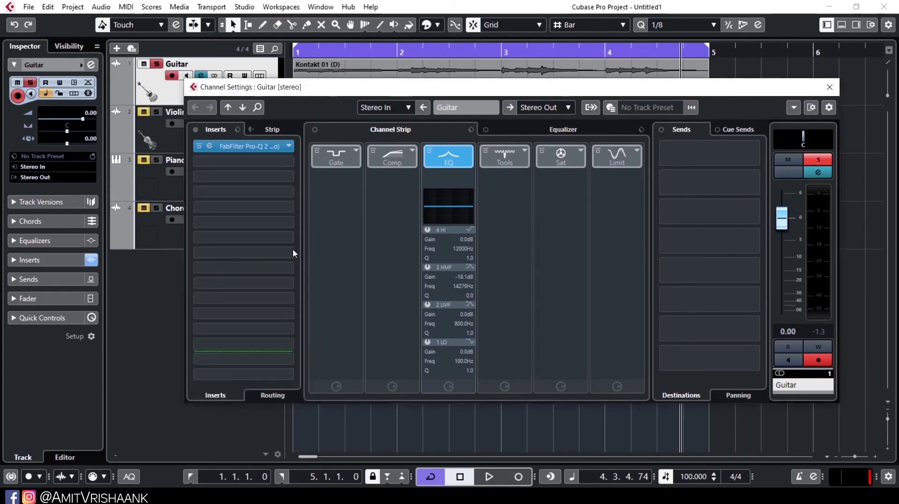
pyautogui.click(601, 91)
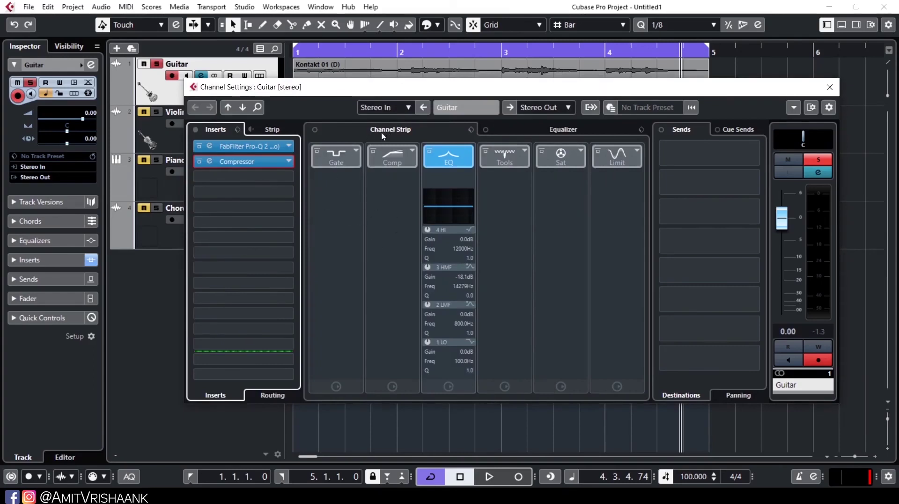
# - Remove the Compressor and FabFilter Pro-Q 2 (Mono) from the Guitar's insert slots
pyautogui.click(289, 161)
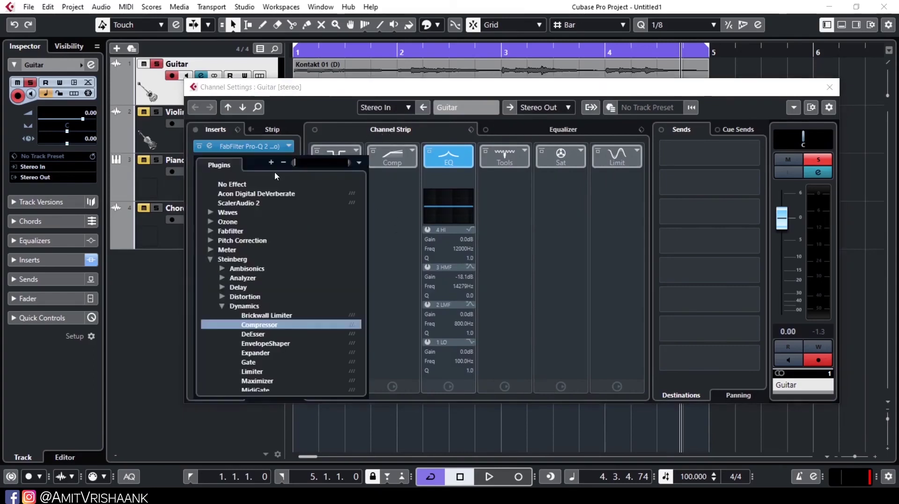
pyautogui.click(252, 179)
pyautogui.click(290, 146)
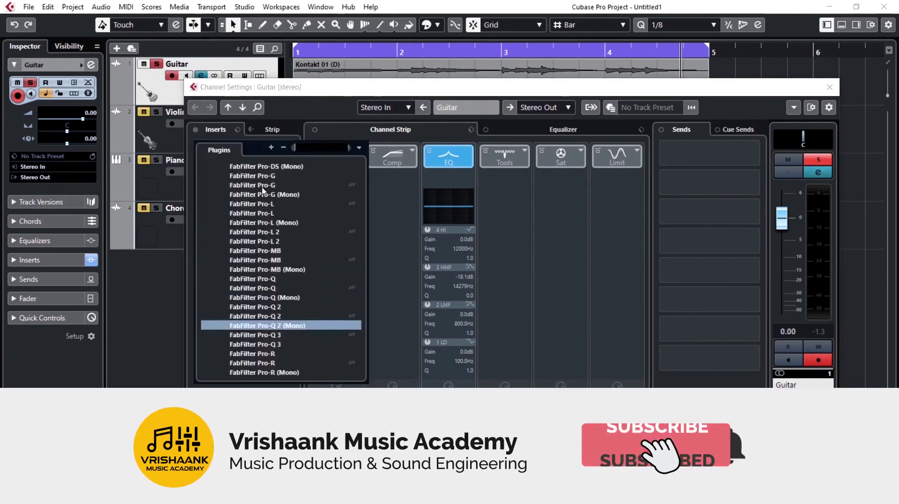
pyautogui.scroll(5, 264, 191)
pyautogui.click(248, 173)
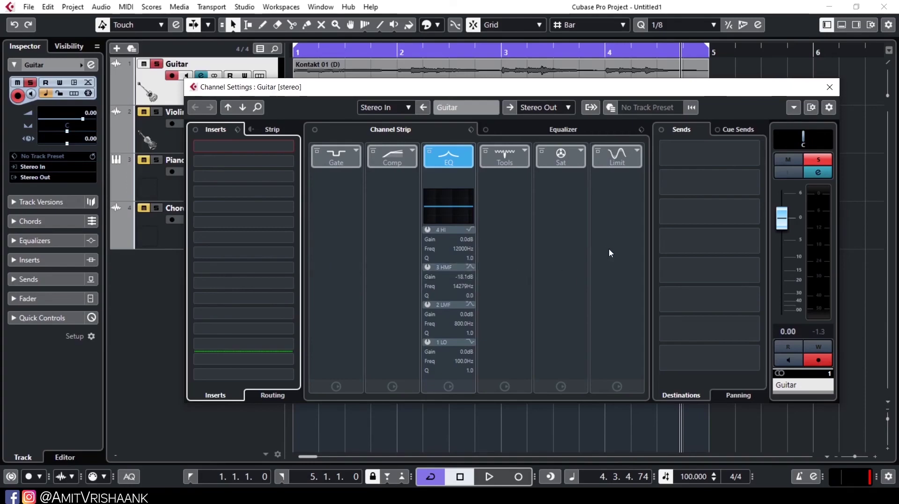
pyautogui.moveTo(724, 265)
pyautogui.click(322, 178)
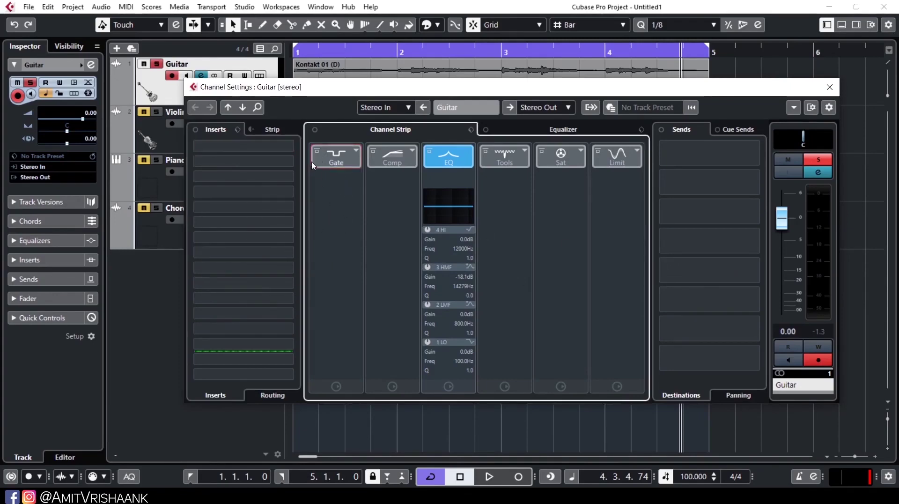
pyautogui.click(331, 155)
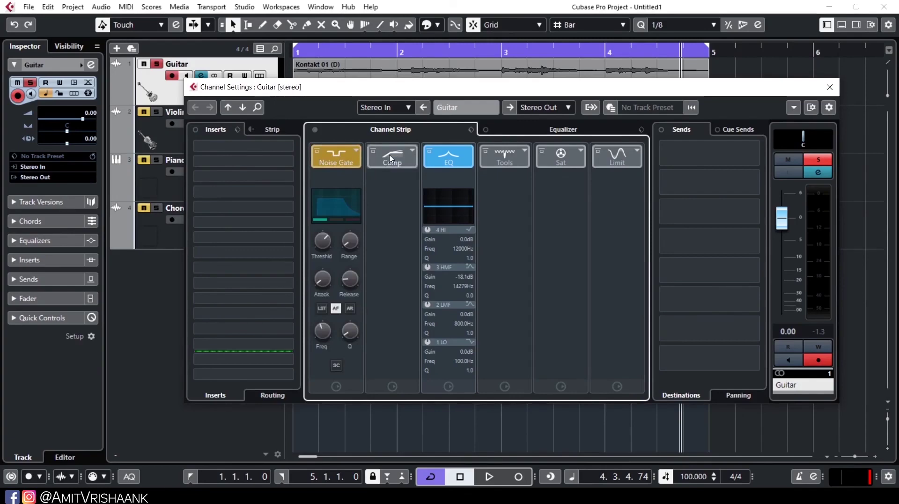
pyautogui.click(390, 159)
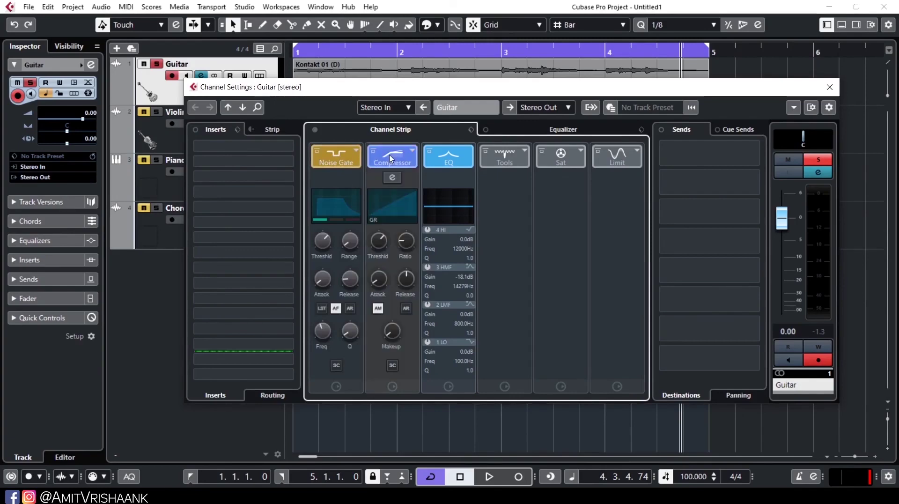
pyautogui.click(507, 160)
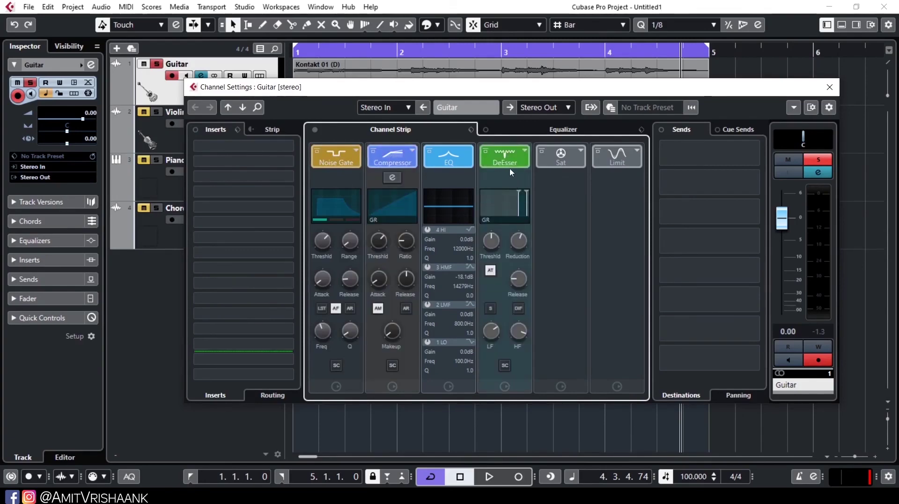
pyautogui.click(564, 164)
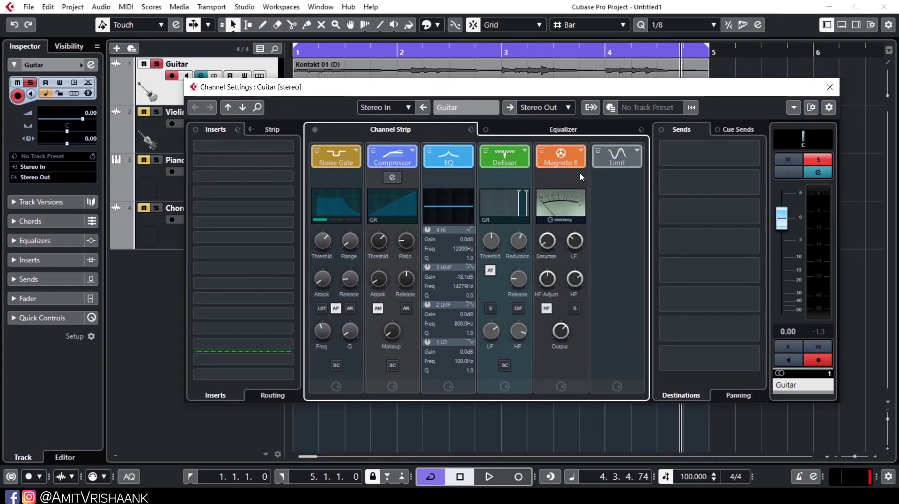
pyautogui.click(612, 164)
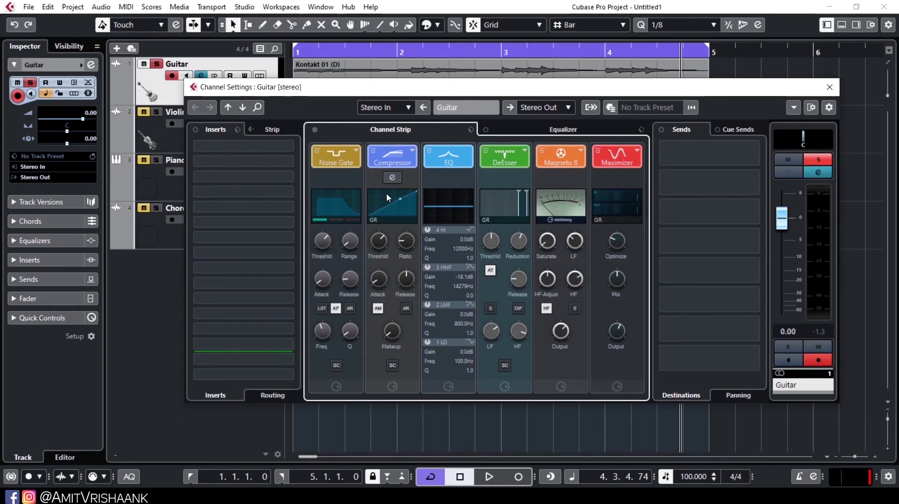
# - View the channel strip Compressor's detailed settings, then browse the plug-in list for the Guitar's first insert slot without loading anything
pyautogui.click(388, 178)
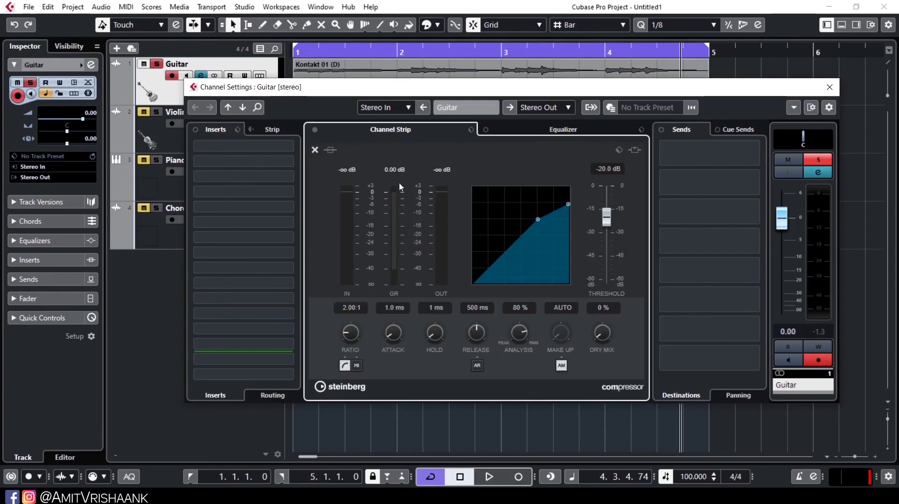
pyautogui.click(314, 150)
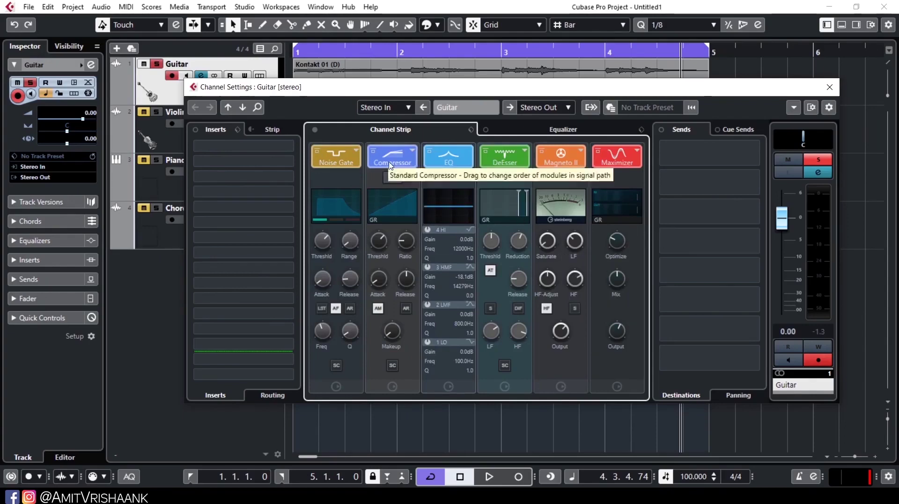
pyautogui.click(256, 151)
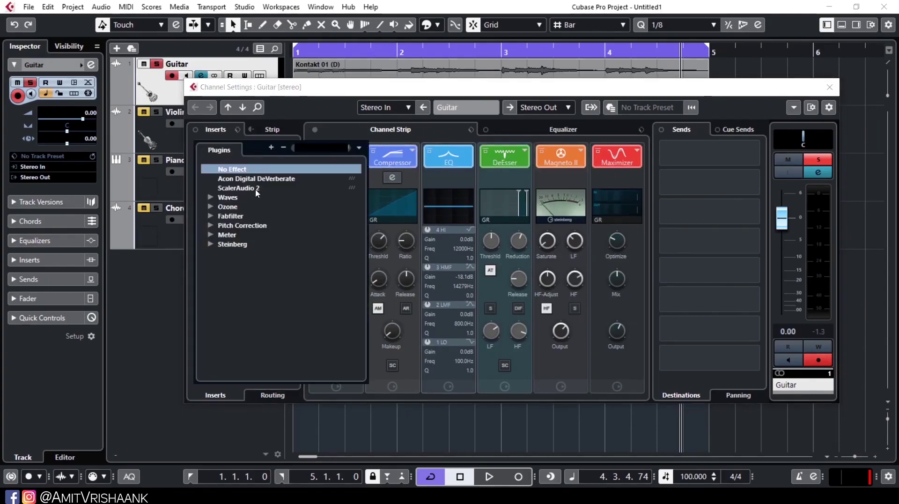
pyautogui.click(291, 111)
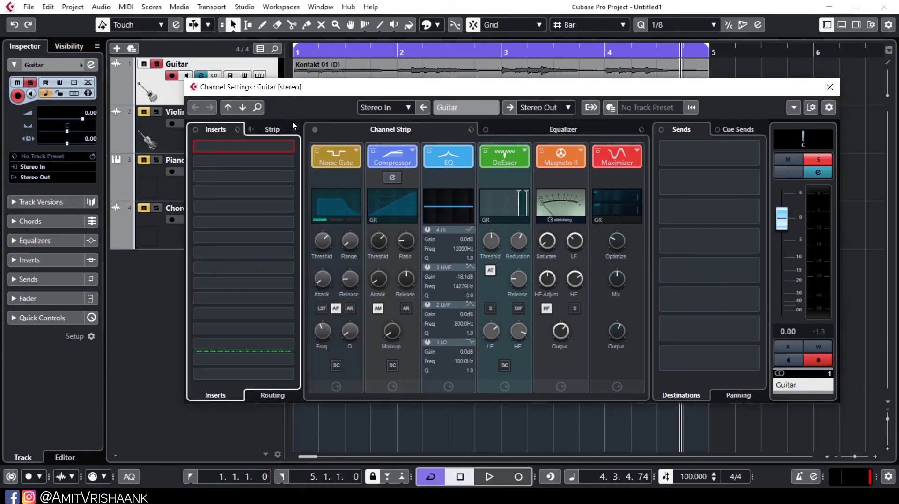
pyautogui.click(317, 151)
pyautogui.click(373, 151)
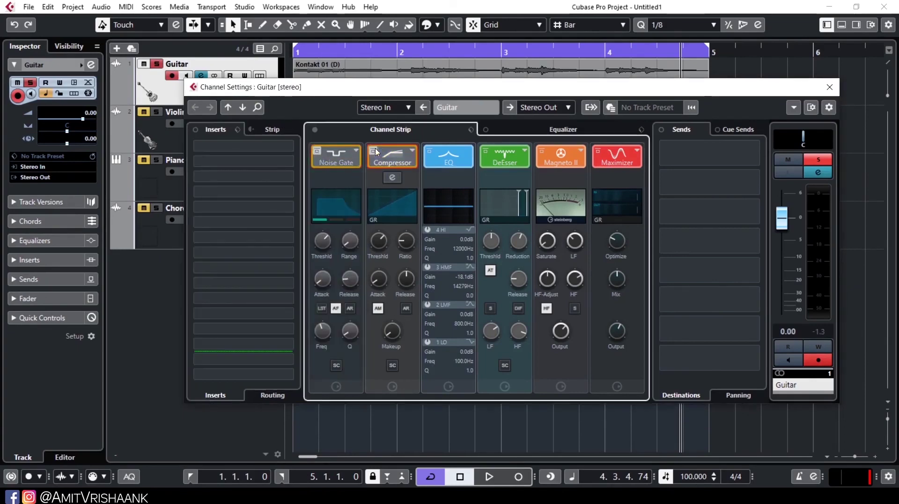
pyautogui.click(430, 152)
pyautogui.click(491, 152)
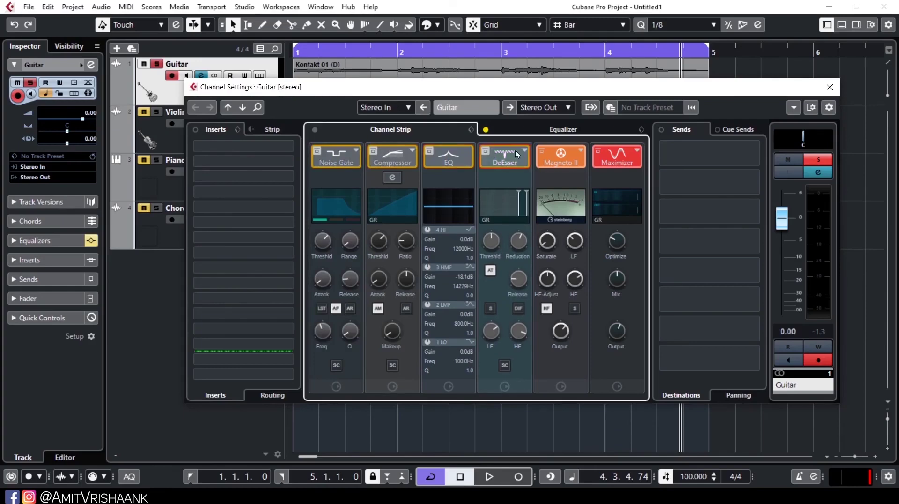
pyautogui.click(541, 151)
pyautogui.click(598, 153)
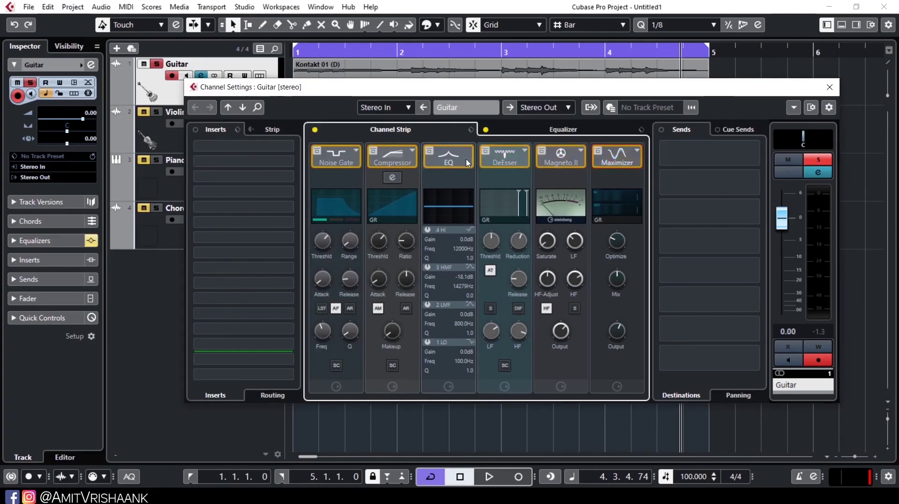
# - Reactivate the channel strip EQ and shape its LMF band into a -8.5 dB cut at about 1265 Hz
pyautogui.click(429, 151)
pyautogui.moveTo(450, 207)
pyautogui.mouseDown()
pyautogui.moveTo(438, 202)
pyautogui.moveTo(459, 203)
pyautogui.mouseUp()
pyautogui.click(535, 135)
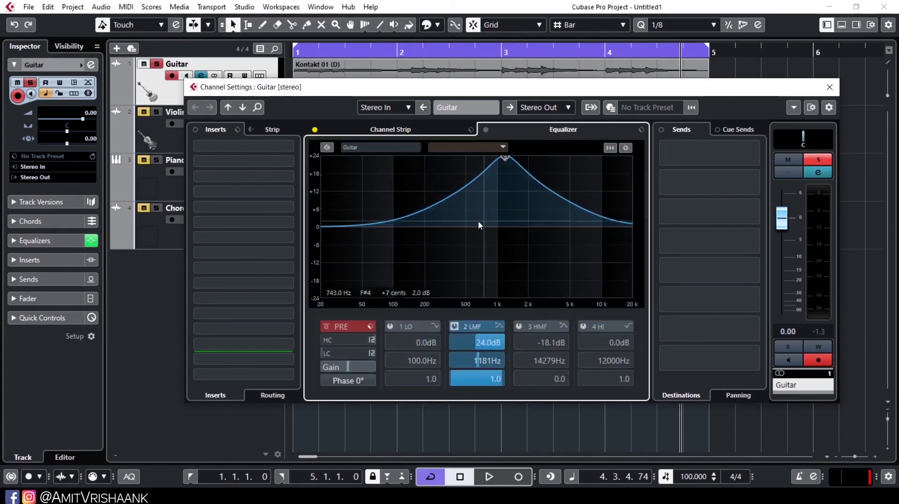
pyautogui.moveTo(504, 164); pyautogui.dragTo(508, 253)
pyautogui.click(410, 135)
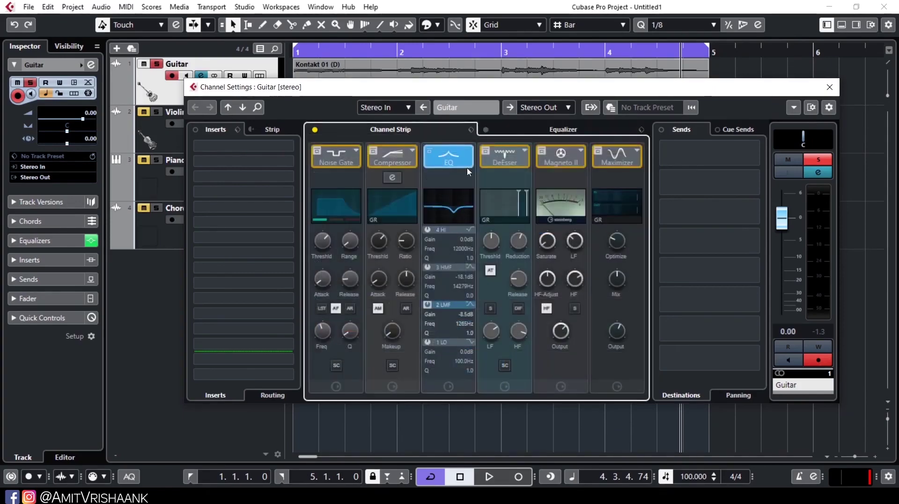
# - Change the Guitar's LMF band to an 8.1 dB boost at about 8073 Hz with a Q of 2.0, and compare both EQ views
pyautogui.click(563, 129)
pyautogui.moveTo(509, 252); pyautogui.dragTo(592, 206)
pyautogui.scroll(3, 593, 206)
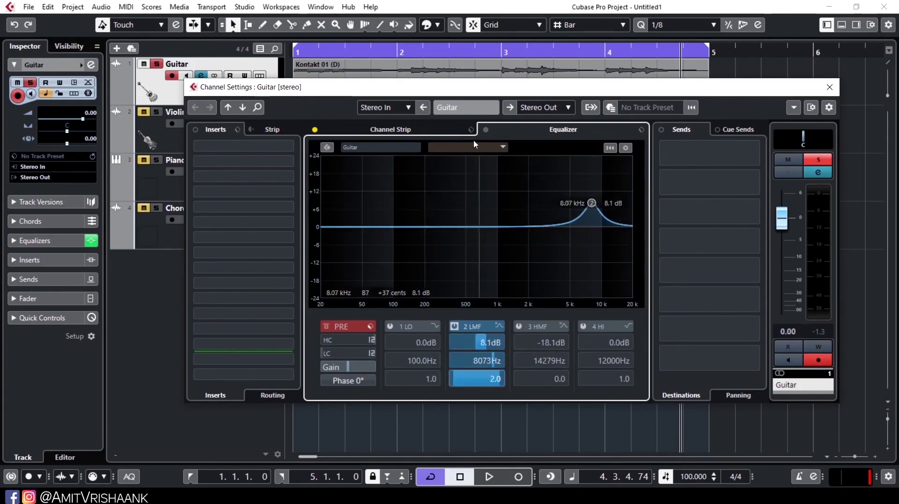
pyautogui.click(415, 129)
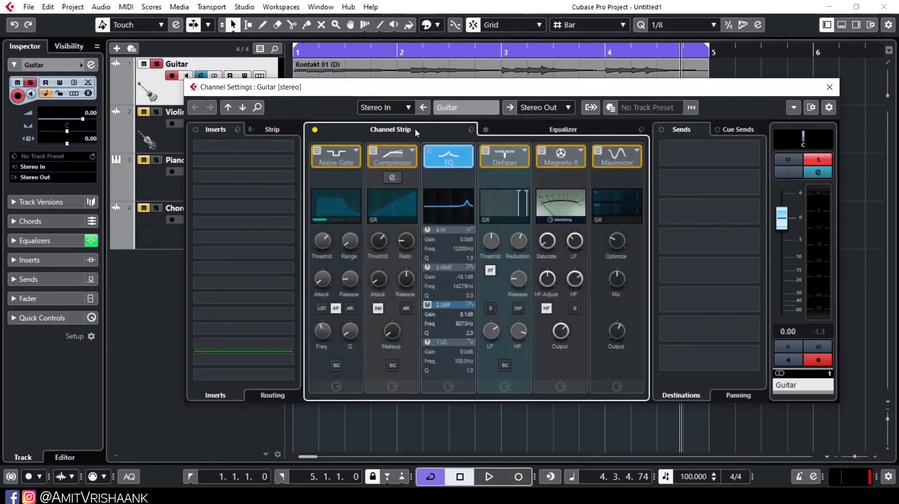
pyautogui.click(516, 128)
# - View the destination buses available for the Guitar's first send slot without assigning one
pyautogui.moveTo(679, 93); pyautogui.dragTo(687, 90)
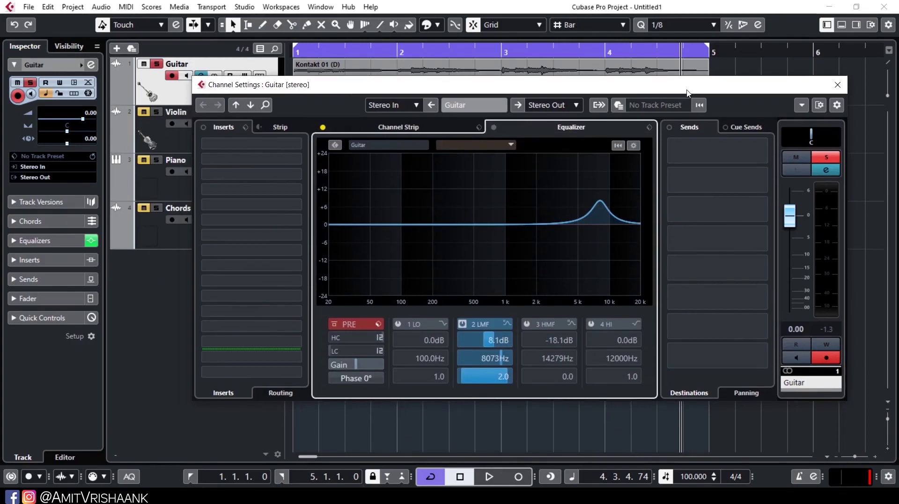
pyautogui.click(673, 158)
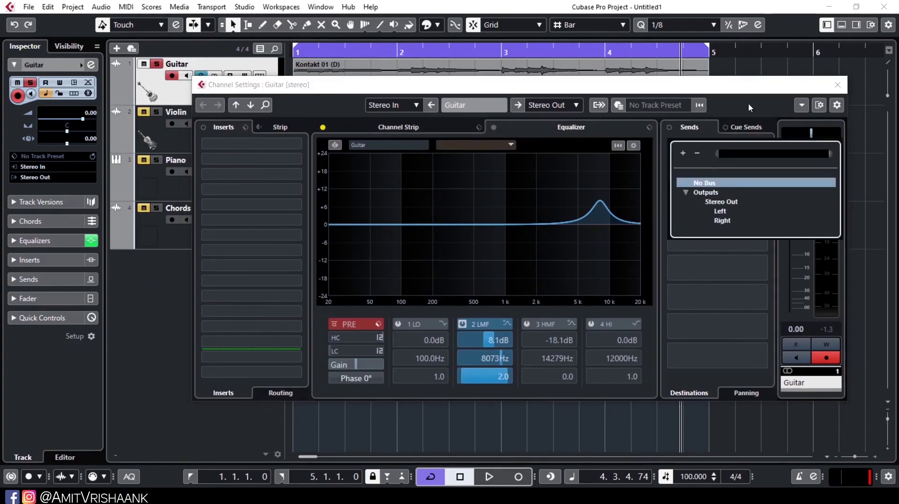
pyautogui.click(711, 139)
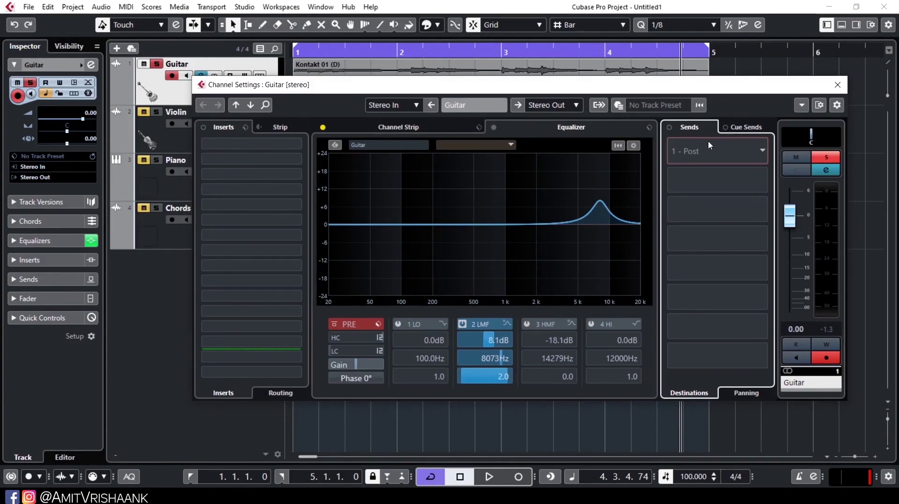
pyautogui.moveTo(717, 158); pyautogui.dragTo(828, 141)
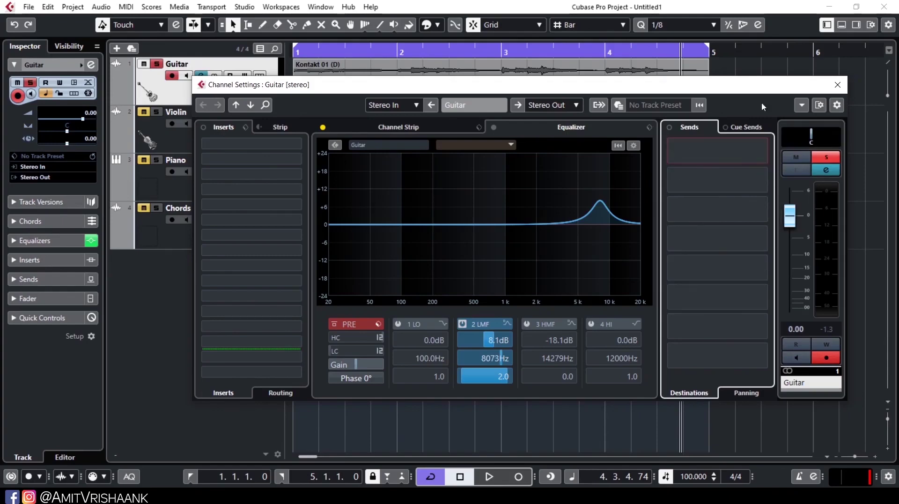
# - Pan the Guitar channel to R2 and return the project cursor to the start of bar 1
pyautogui.moveTo(763, 85); pyautogui.dragTo(662, 60)
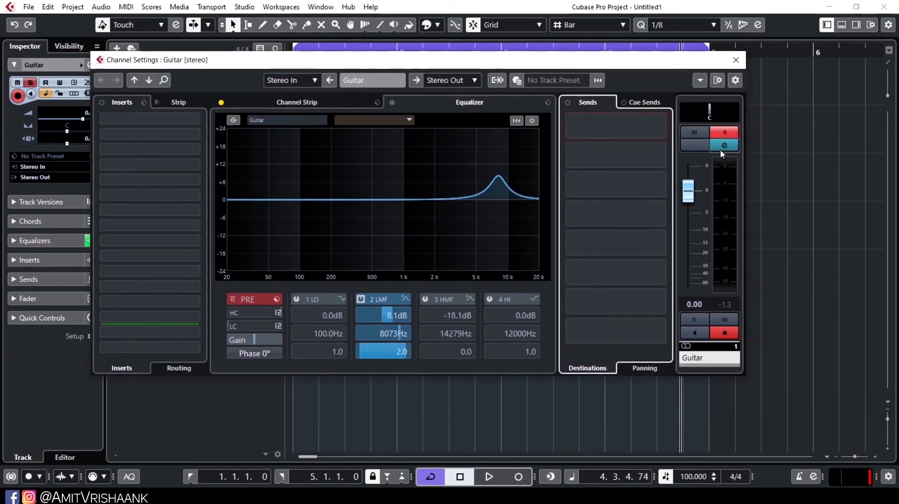
pyautogui.moveTo(714, 117); pyautogui.dragTo(726, 117)
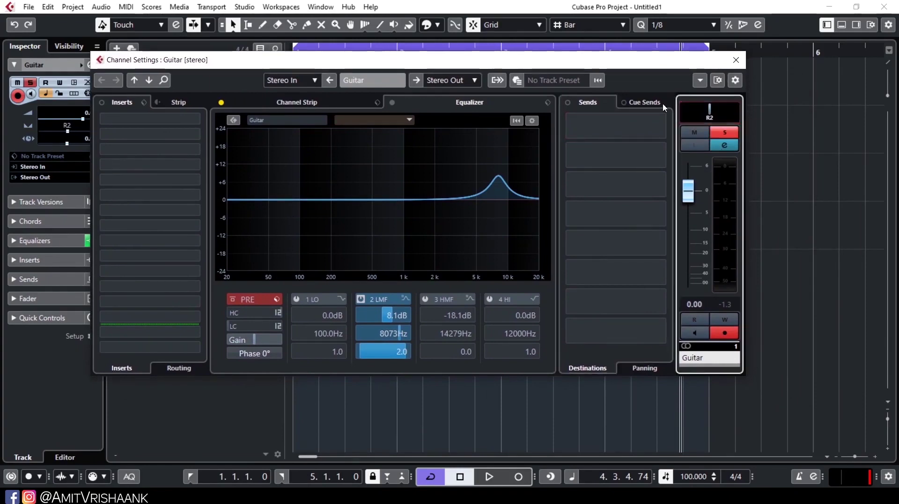
pyautogui.moveTo(292, 60); pyautogui.dragTo(323, 119)
pyautogui.click(311, 50)
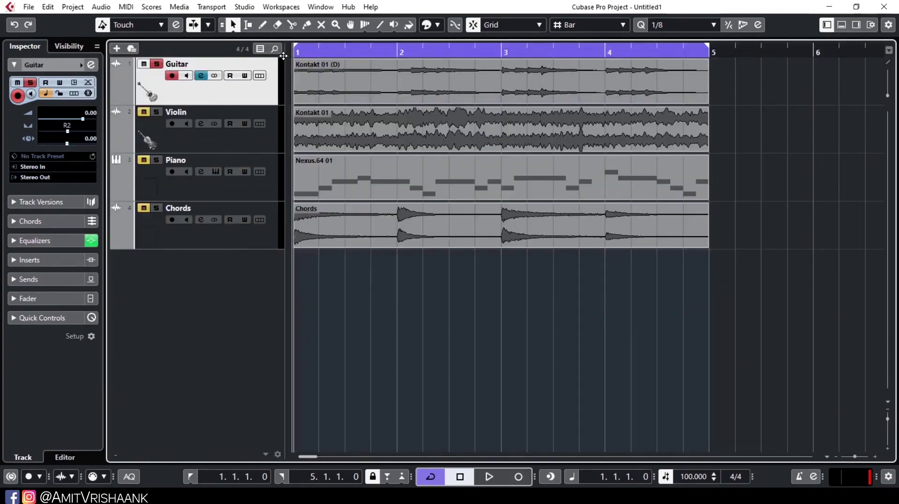
pyautogui.click(202, 77)
pyautogui.keyDown('ctrl'); pyautogui.click(763, 168); pyautogui.keyUp('ctrl')
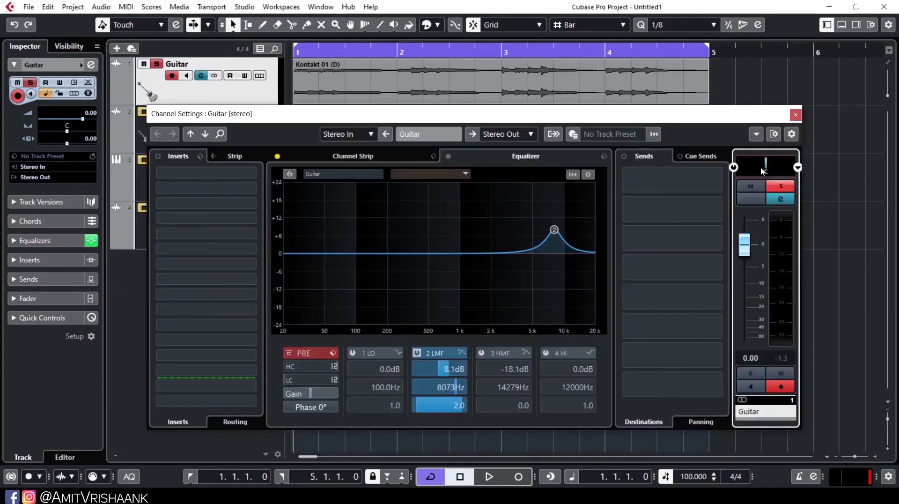
pyautogui.press('space')
pyautogui.moveTo(763, 170); pyautogui.dragTo(763, 171)
pyautogui.keyDown('ctrl'); pyautogui.click(764, 171); pyautogui.keyUp('ctrl')
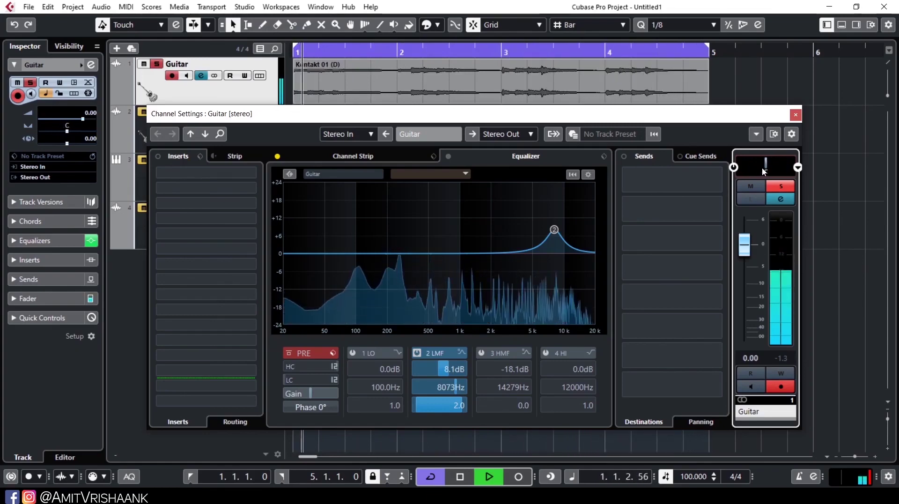
pyautogui.press('space')
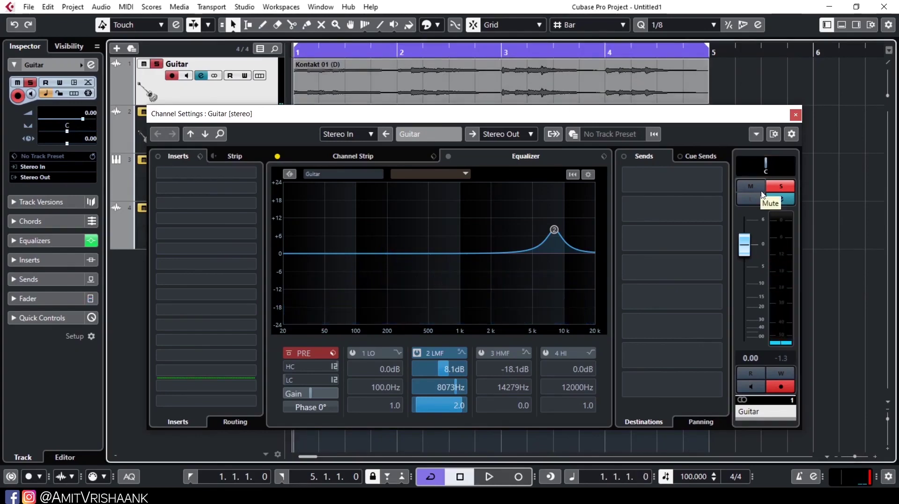
# - Try the Guitar's solo and mute switches, leave both off, and play a passage of the project
pyautogui.click(790, 188)
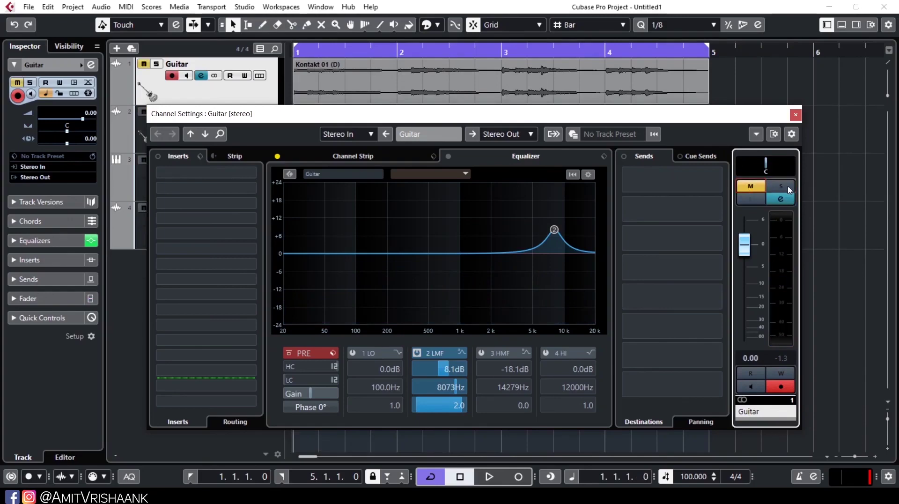
pyautogui.click(746, 188)
pyautogui.click(780, 185)
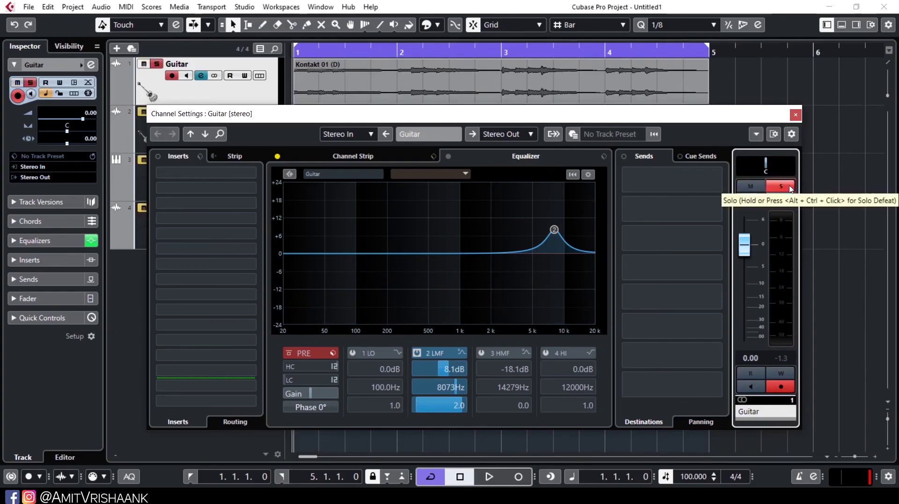
pyautogui.click(790, 187)
pyautogui.click(754, 186)
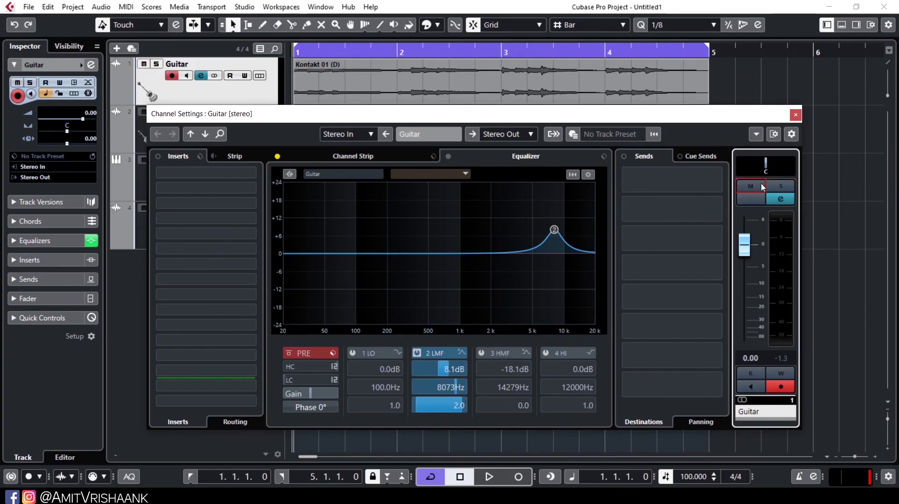
pyautogui.press('space')
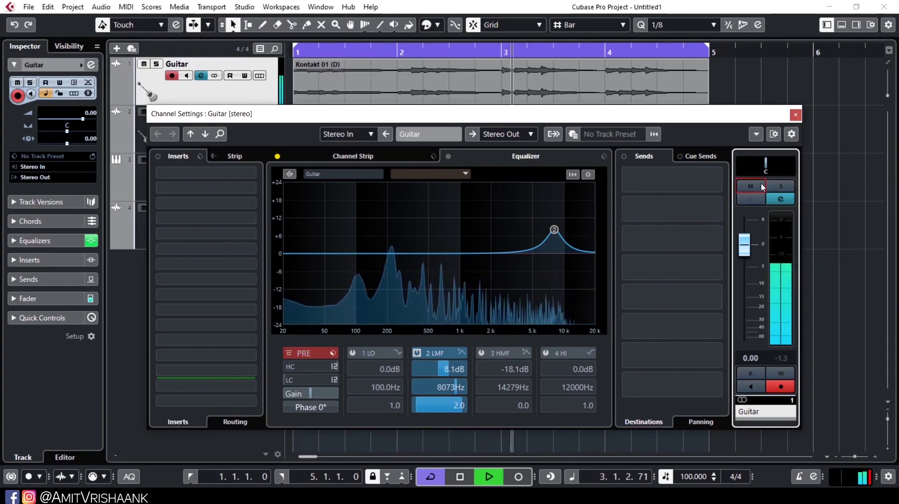
pyautogui.press('space')
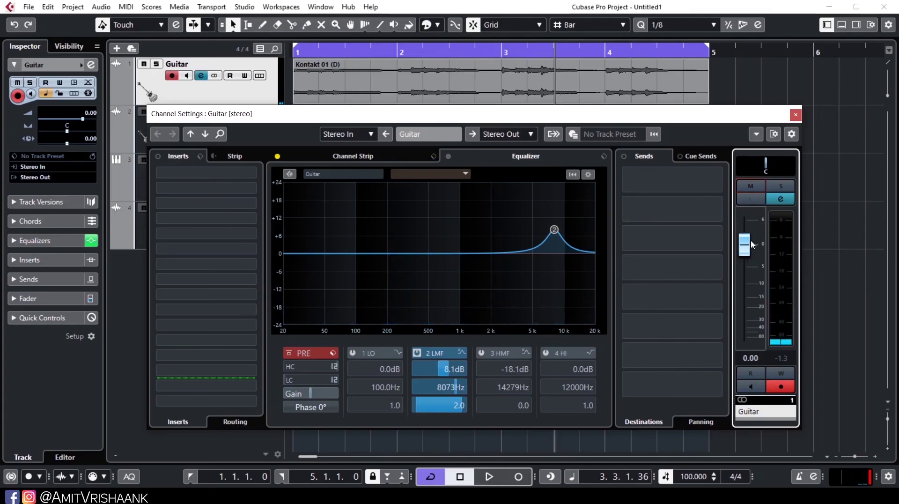
# - During playback, lower the Guitar's fader to minus infinity, raise it to -4.99 dB, and stop
pyautogui.press('space')
pyautogui.moveTo(752, 244); pyautogui.dragTo(761, 348)
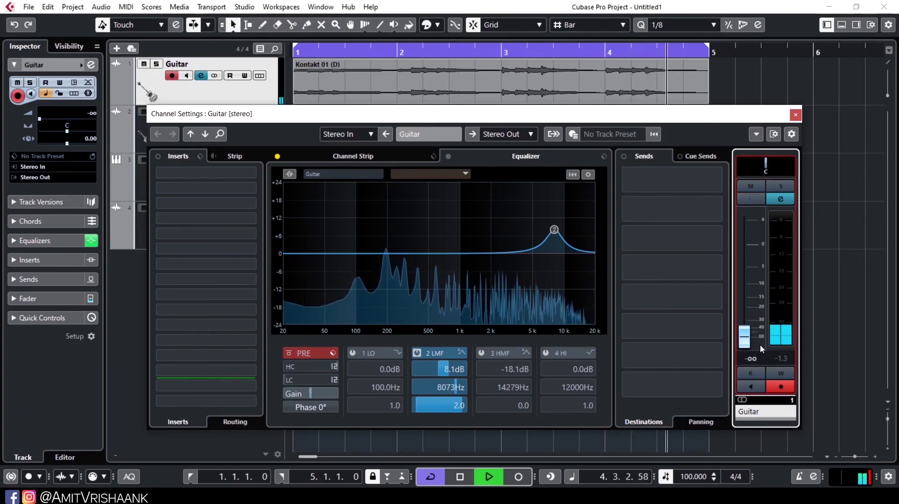
pyautogui.moveTo(755, 337); pyautogui.dragTo(747, 270)
pyautogui.press('space')
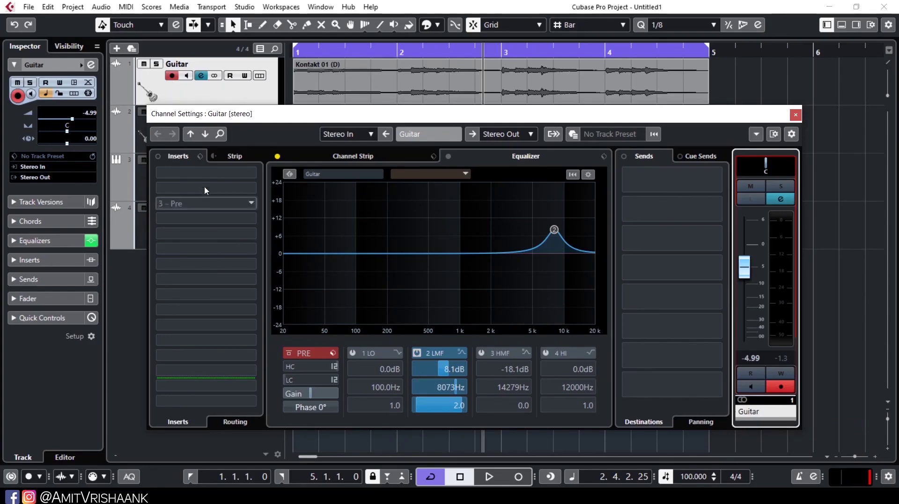
pyautogui.moveTo(374, 120); pyautogui.dragTo(393, 110)
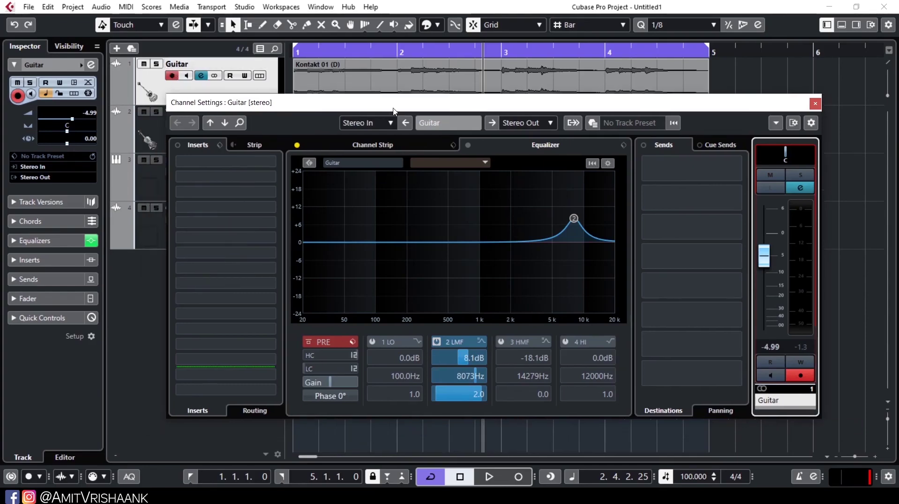